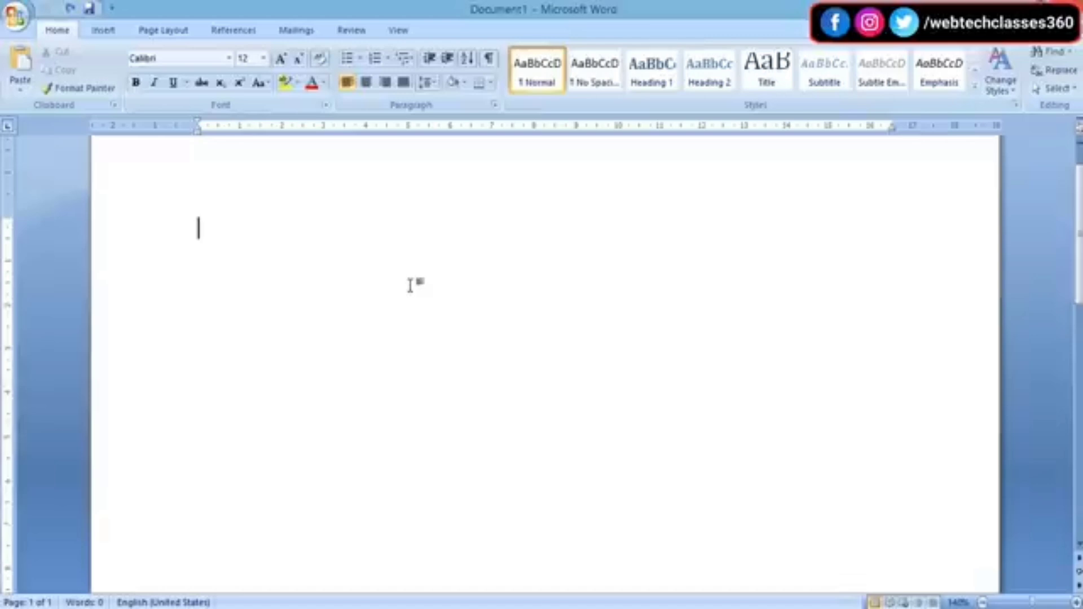
- Set custom page margins of 1 cm at the top, bottom, left and right for the whole document
{"action": "left_click", "coordinate": [148, 34]}
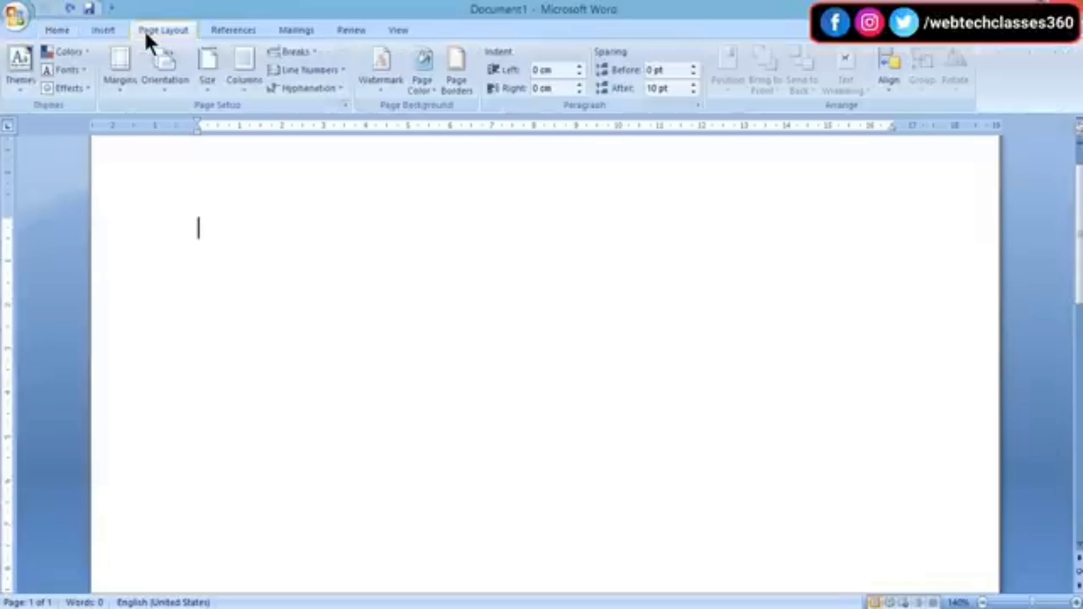
{"action": "left_click", "coordinate": [120, 89]}
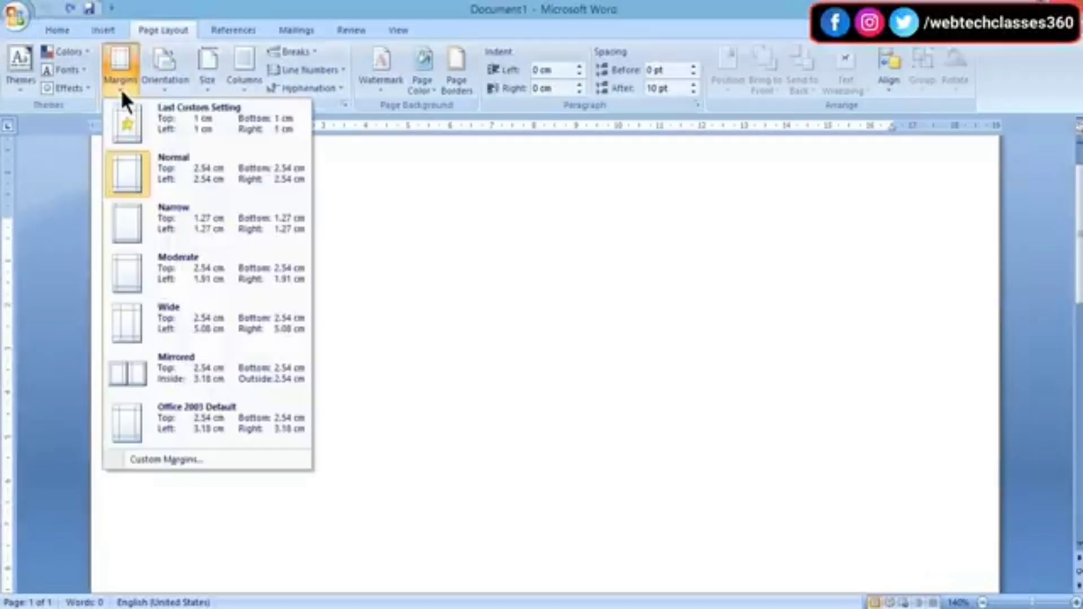
{"action": "left_click", "coordinate": [189, 459]}
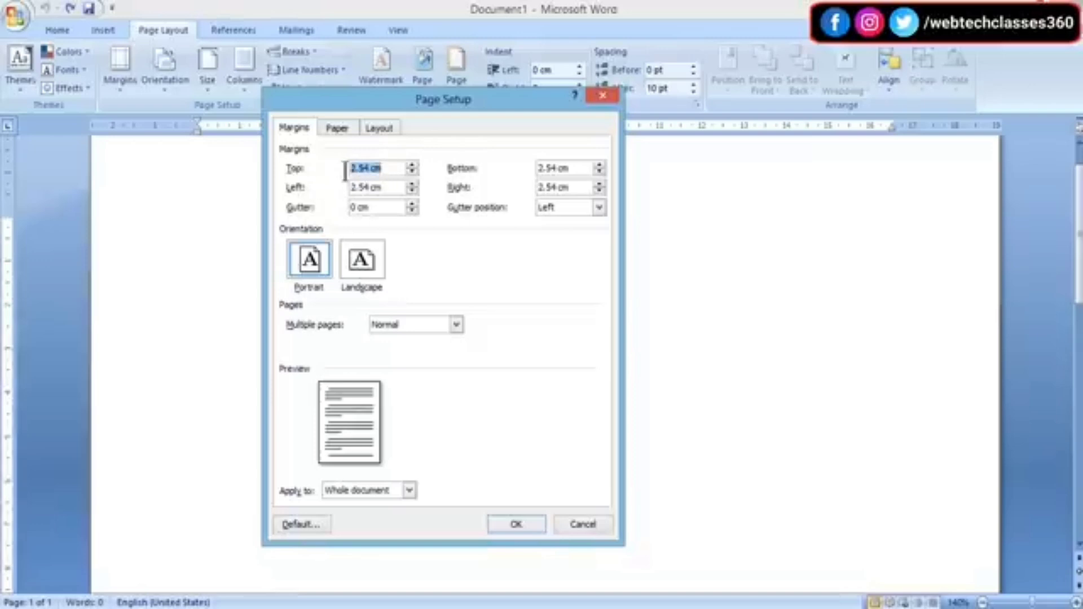
{"action": "key", "text": "BackSpace"}
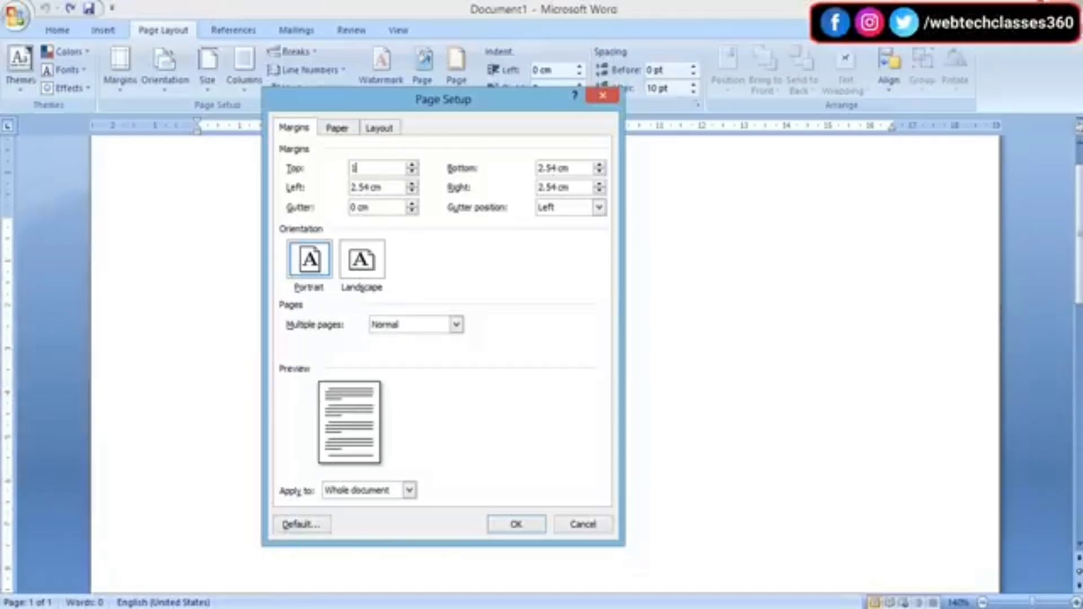
{"action": "left_click_drag", "start_coordinate": [390, 187], "coordinate": [341, 190]}
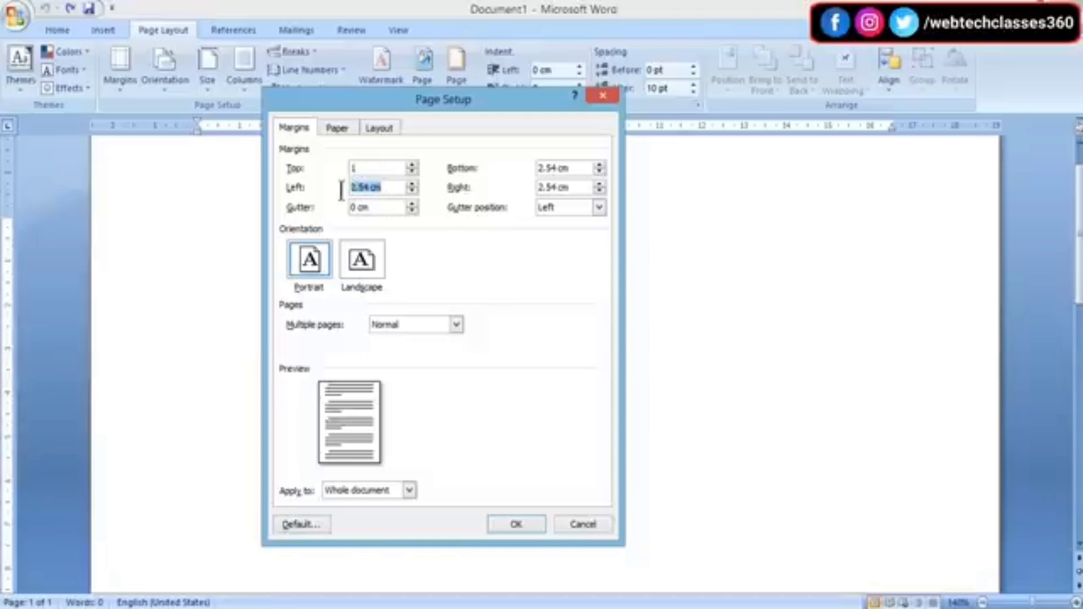
{"action": "type", "text": "1"}
{"action": "left_click_drag", "start_coordinate": [584, 168], "coordinate": [523, 176]}
{"action": "key", "text": "BackSpace"}
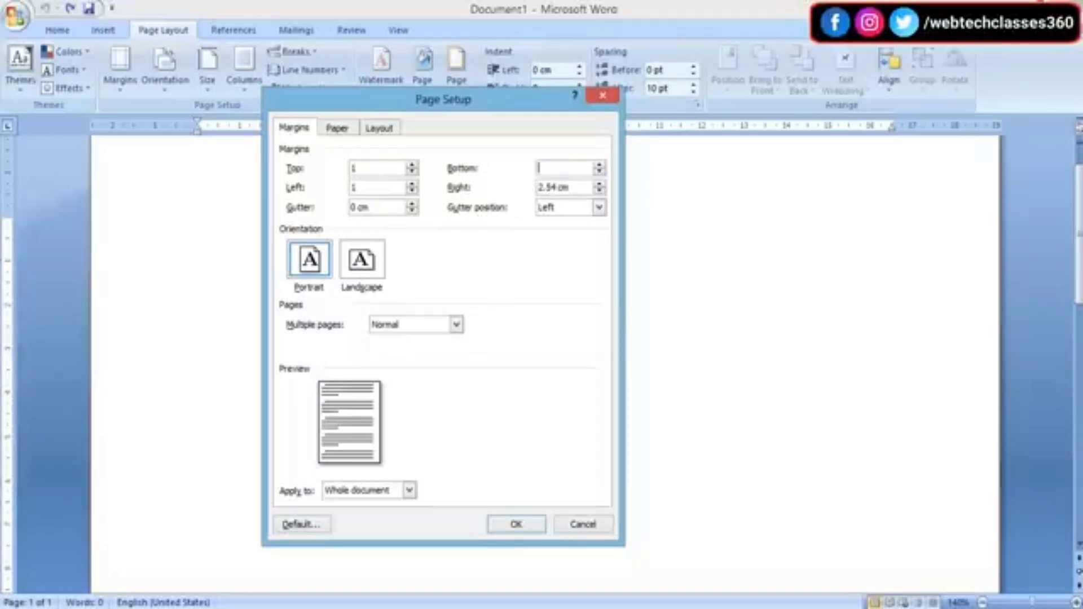
{"action": "type", "text": "1"}
{"action": "key", "text": "Tab"}
{"action": "type", "text": "1"}
{"action": "left_click", "coordinate": [514, 524]}
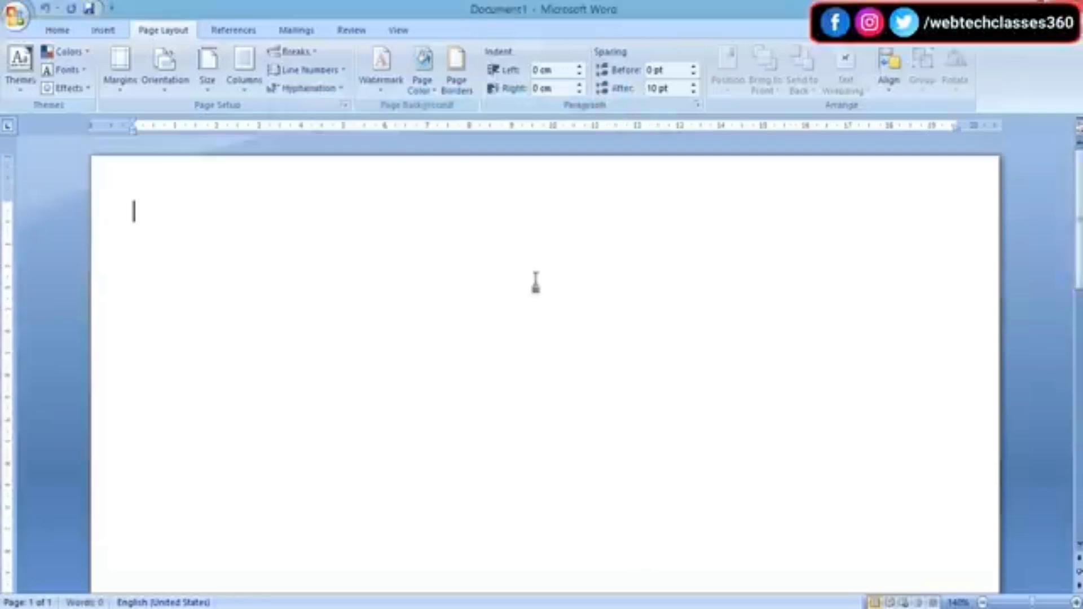
- Set the page orientation to Portrait and the paper size to A4
{"action": "left_click", "coordinate": [161, 90]}
{"action": "left_click", "coordinate": [181, 122]}
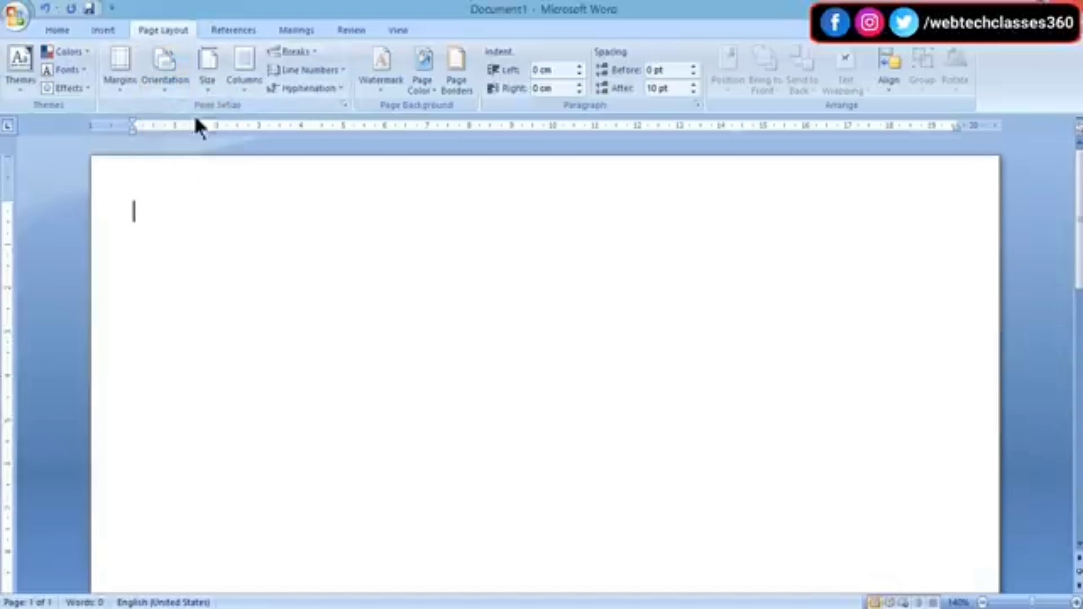
{"action": "left_click", "coordinate": [208, 86]}
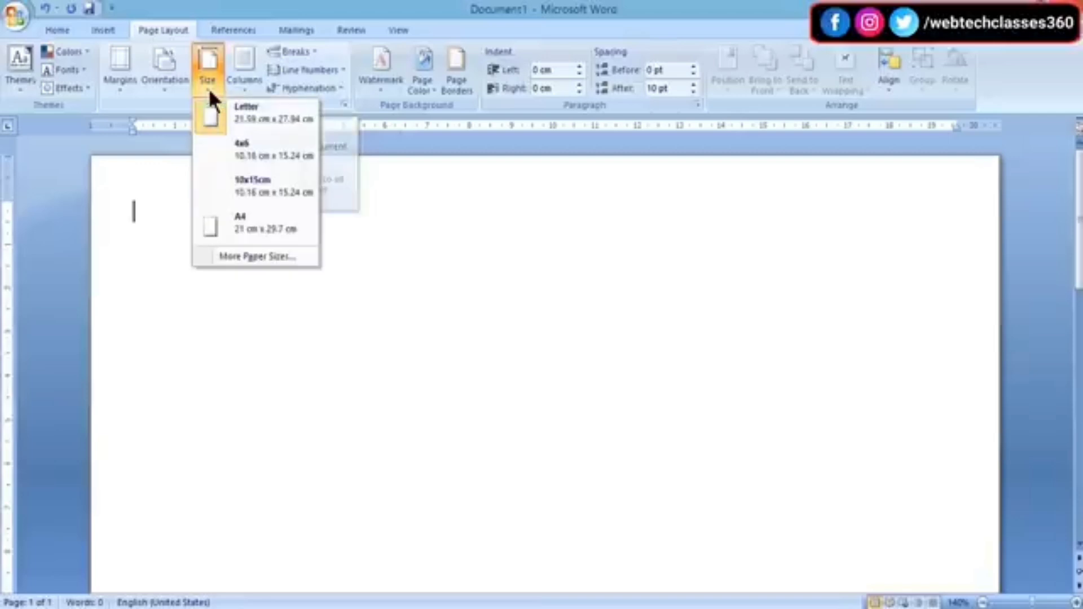
{"action": "left_click", "coordinate": [256, 224]}
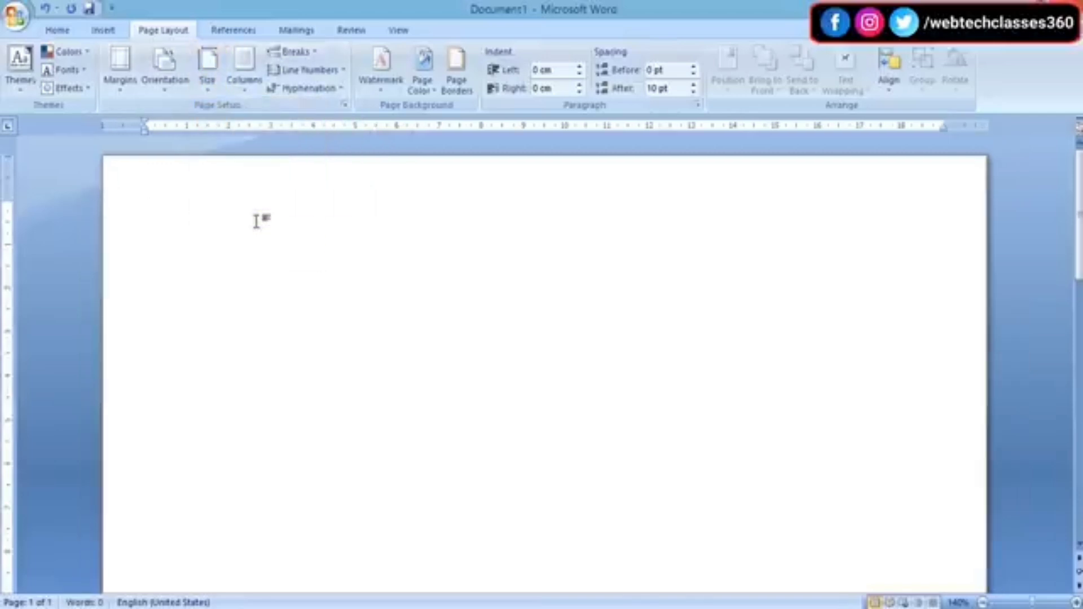
- Apply the teal-and-orange block art design as a box page border around the whole document
{"action": "left_click", "coordinate": [458, 84]}
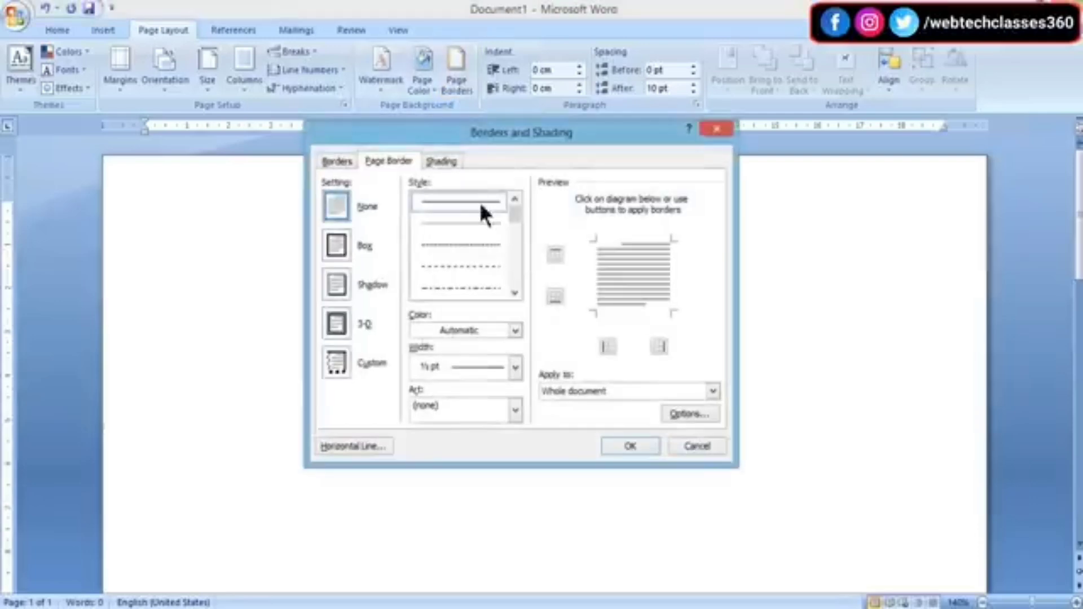
{"action": "left_click", "coordinate": [515, 411]}
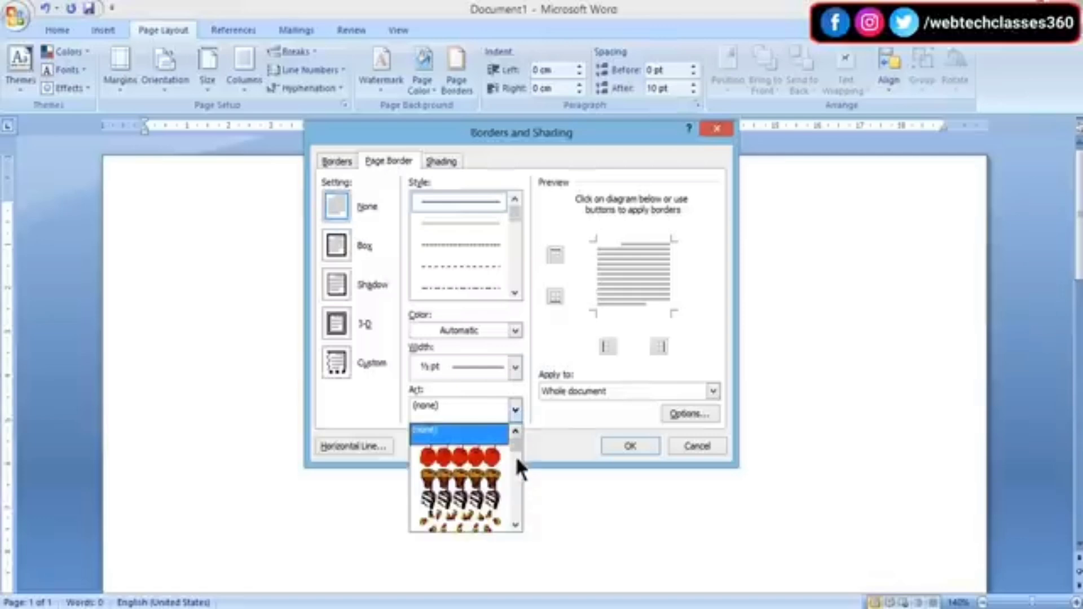
{"action": "scroll", "coordinate": [515, 457], "scroll_direction": "down", "scroll_amount": 8}
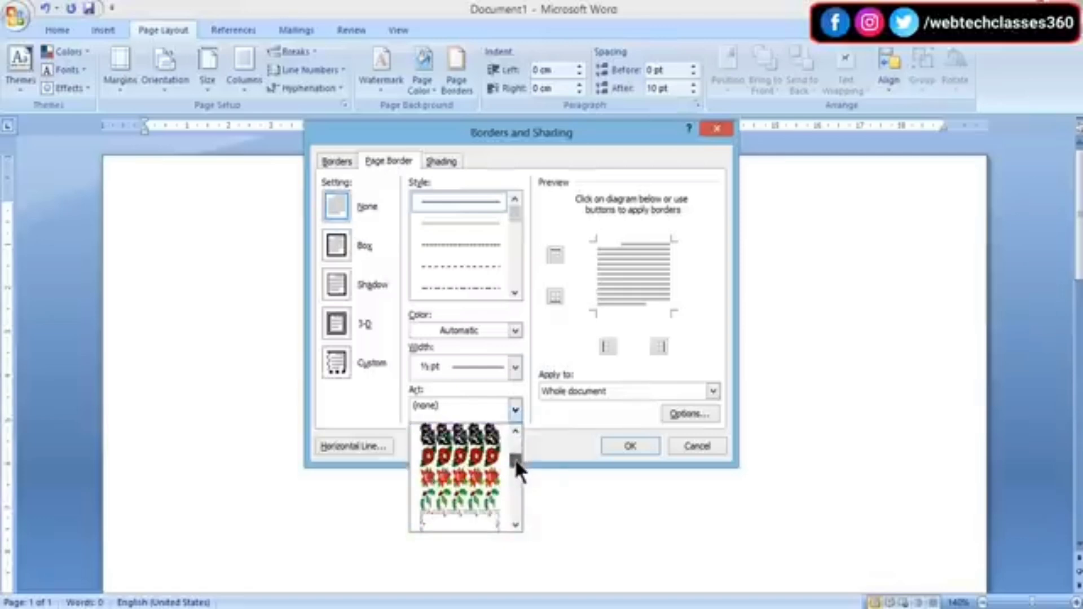
{"action": "left_click_drag", "start_coordinate": [514, 458], "coordinate": [514, 465]}
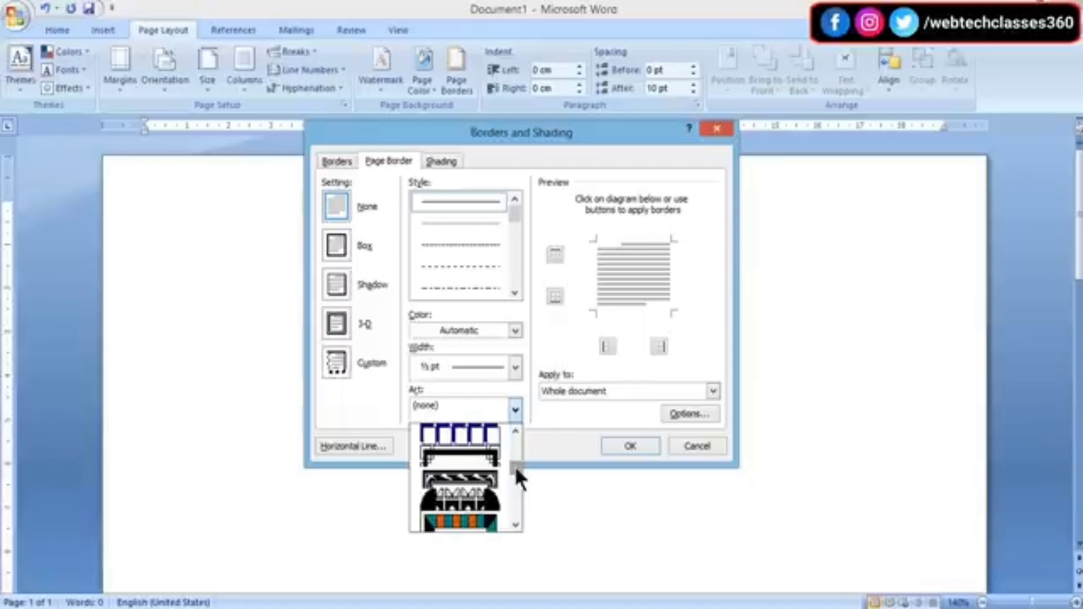
{"action": "left_click", "coordinate": [475, 516]}
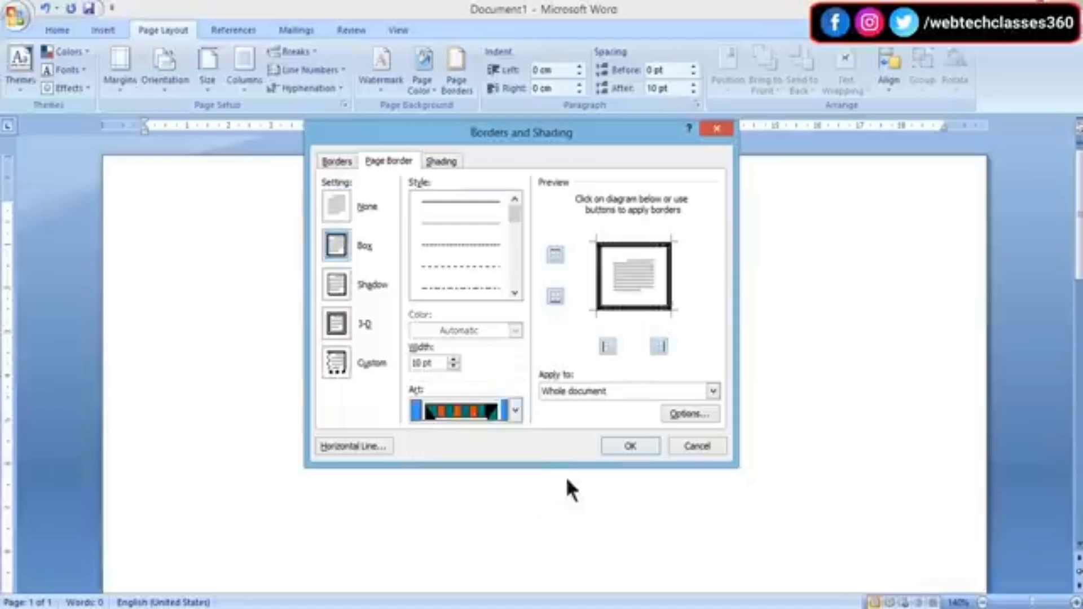
{"action": "left_click", "coordinate": [628, 445]}
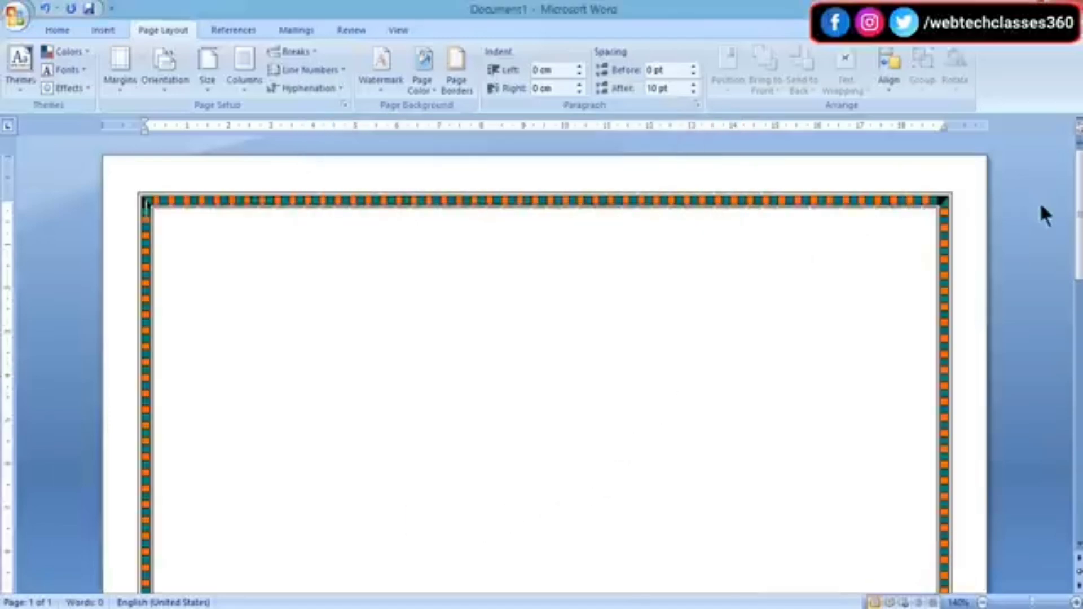
{"action": "mouse_move", "coordinate": [1081, 200]}
{"action": "left_mouse_down"}
{"action": "mouse_move", "coordinate": [1081, 455]}
{"action": "mouse_move", "coordinate": [1081, 197]}
{"action": "left_mouse_up"}
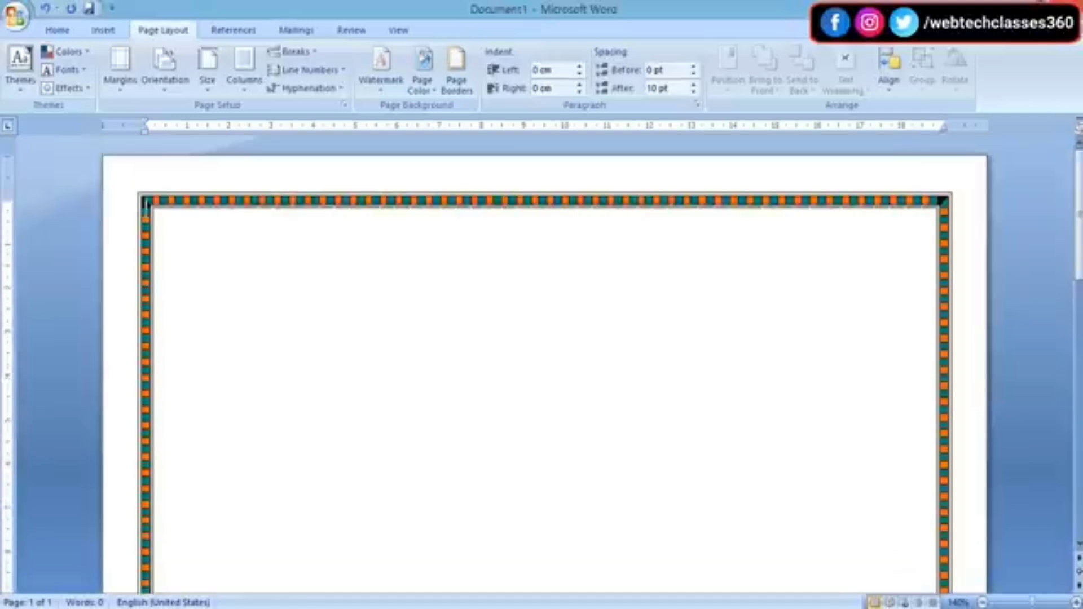
- Set the page color to the lightest tint of the orange theme color
{"action": "left_click", "coordinate": [427, 87]}
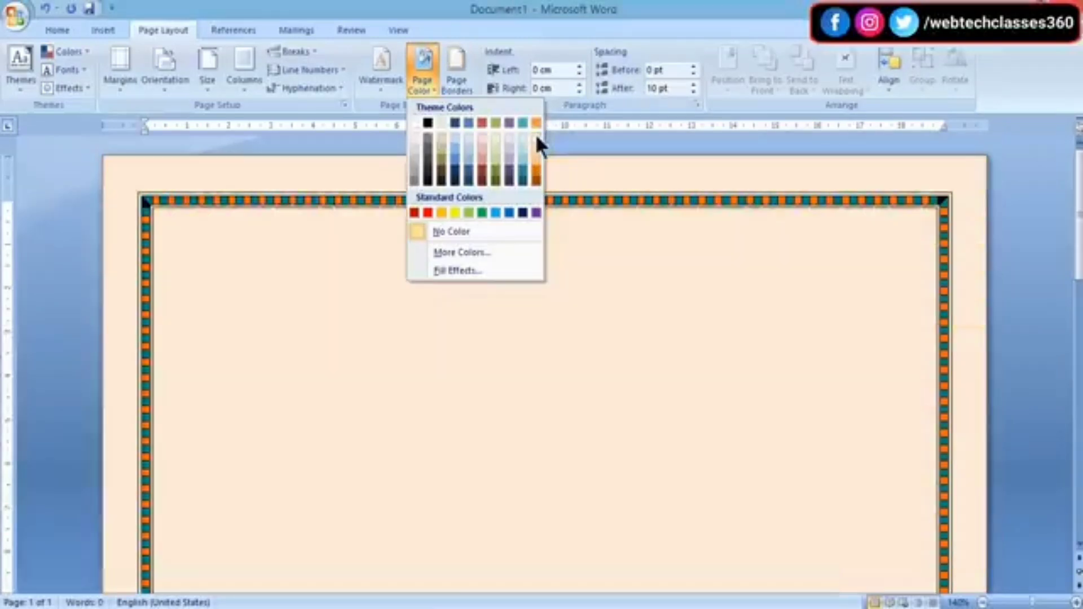
{"action": "left_click", "coordinate": [535, 135]}
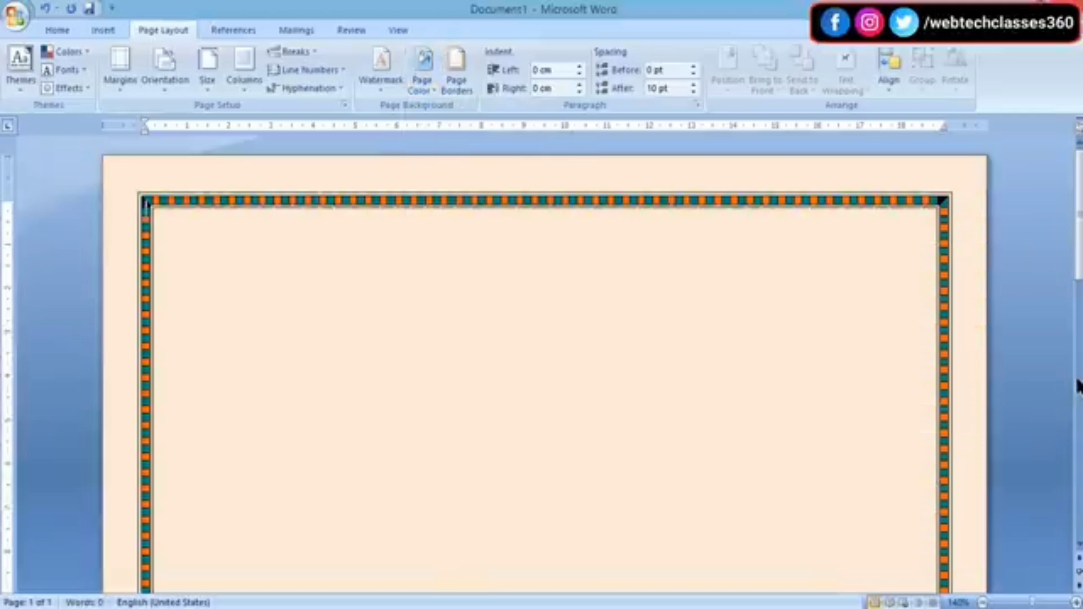
{"action": "scroll", "coordinate": [1077, 395], "scroll_direction": "down", "scroll_amount": 10}
{"action": "scroll", "coordinate": [1077, 394], "scroll_direction": "down", "scroll_amount": 10}
{"action": "left_click_drag", "start_coordinate": [1079, 474], "coordinate": [1079, 251]}
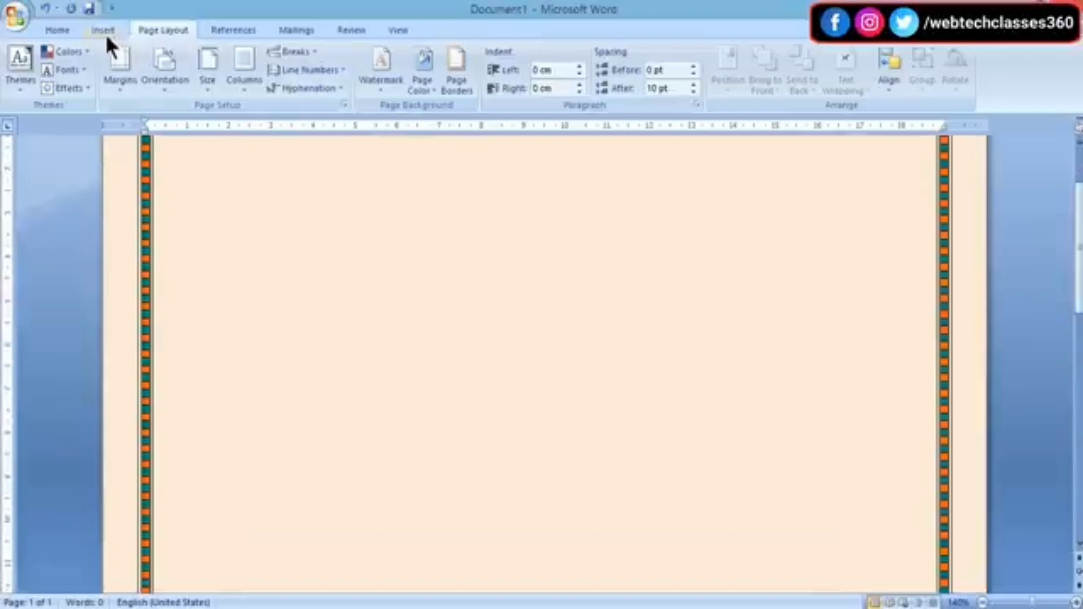
- Draw a D-shaped flowchart shape about 6 cm high and 3.6 cm wide near the top of the page
{"action": "left_click", "coordinate": [107, 37]}
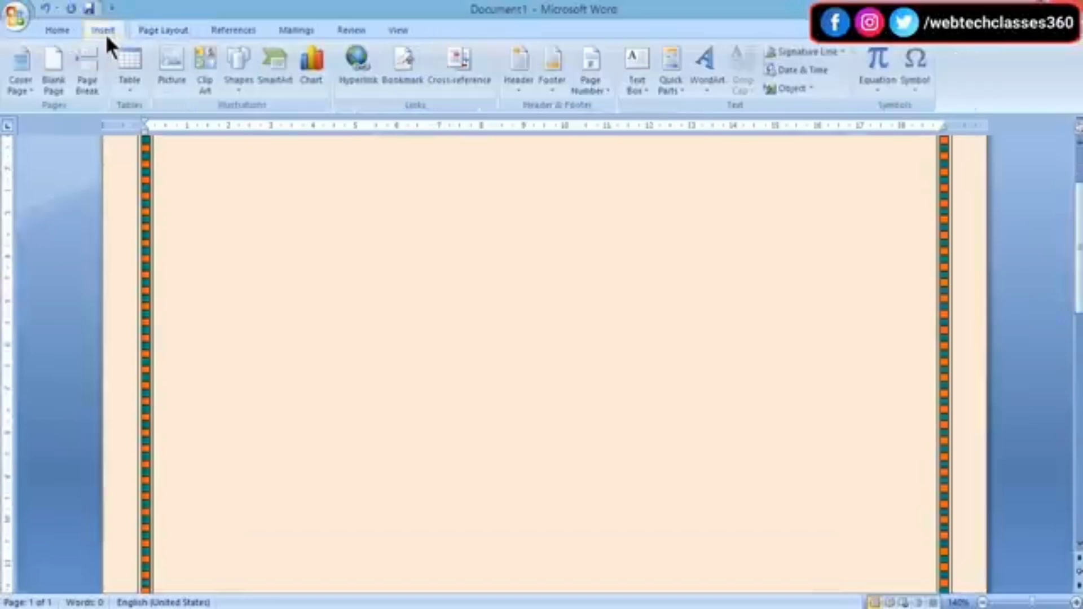
{"action": "left_click", "coordinate": [237, 100]}
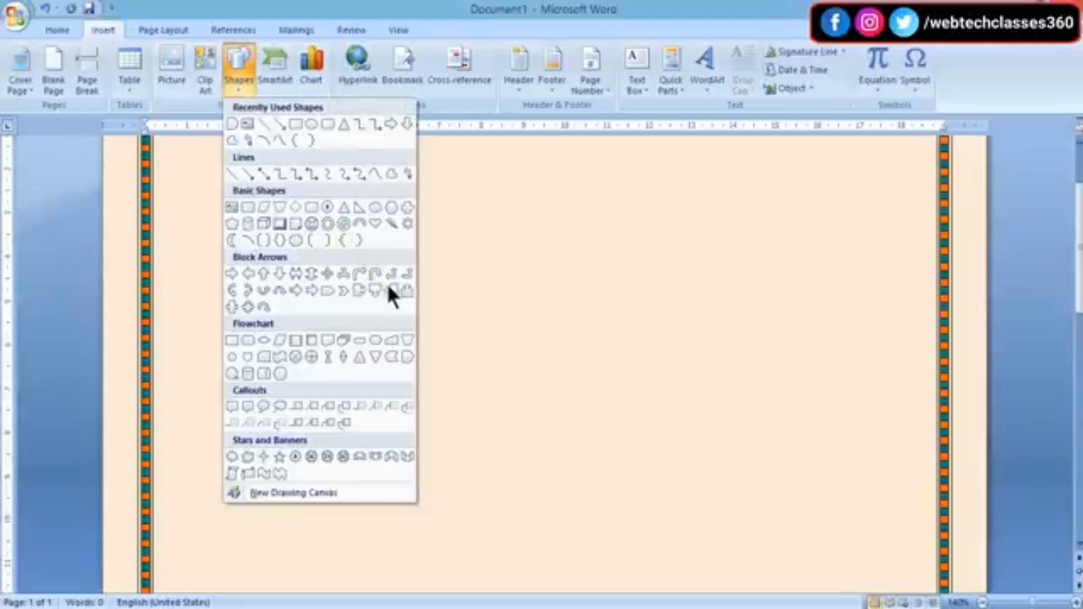
{"action": "left_click", "coordinate": [405, 357]}
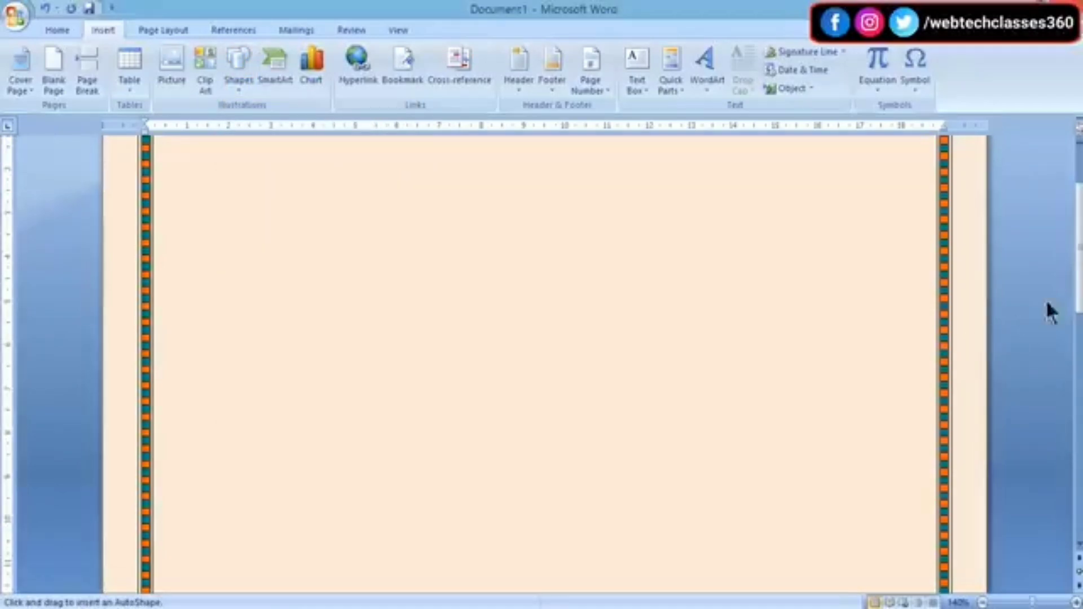
{"action": "scroll", "coordinate": [542, 361], "scroll_direction": "up", "scroll_amount": 3}
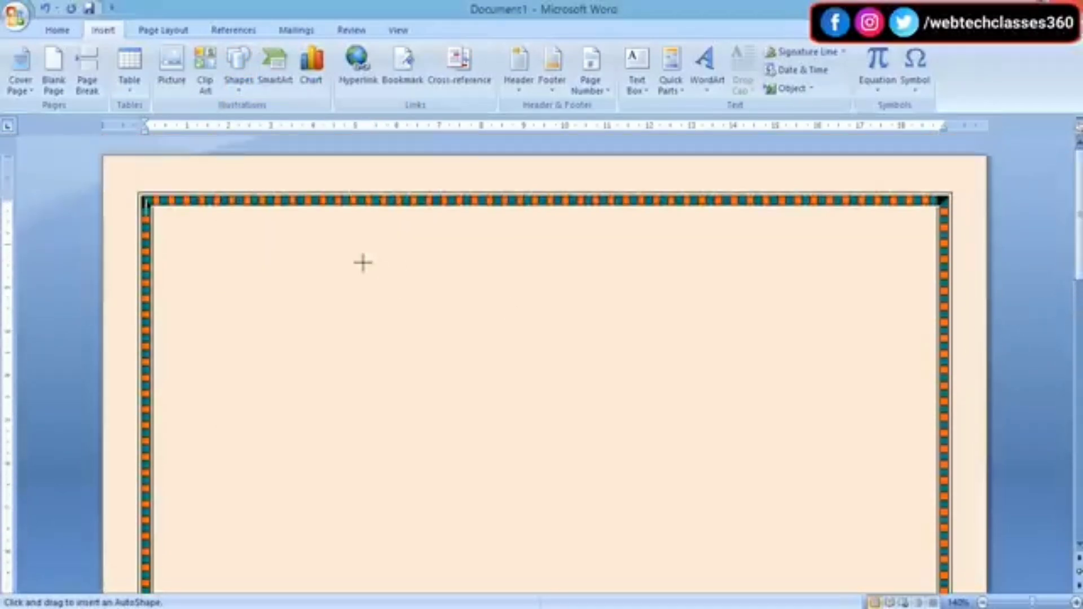
{"action": "mouse_move", "coordinate": [350, 261]}
{"action": "left_mouse_down"}
{"action": "mouse_move", "coordinate": [517, 506]}
{"action": "mouse_move", "coordinate": [502, 525]}
{"action": "left_mouse_up"}
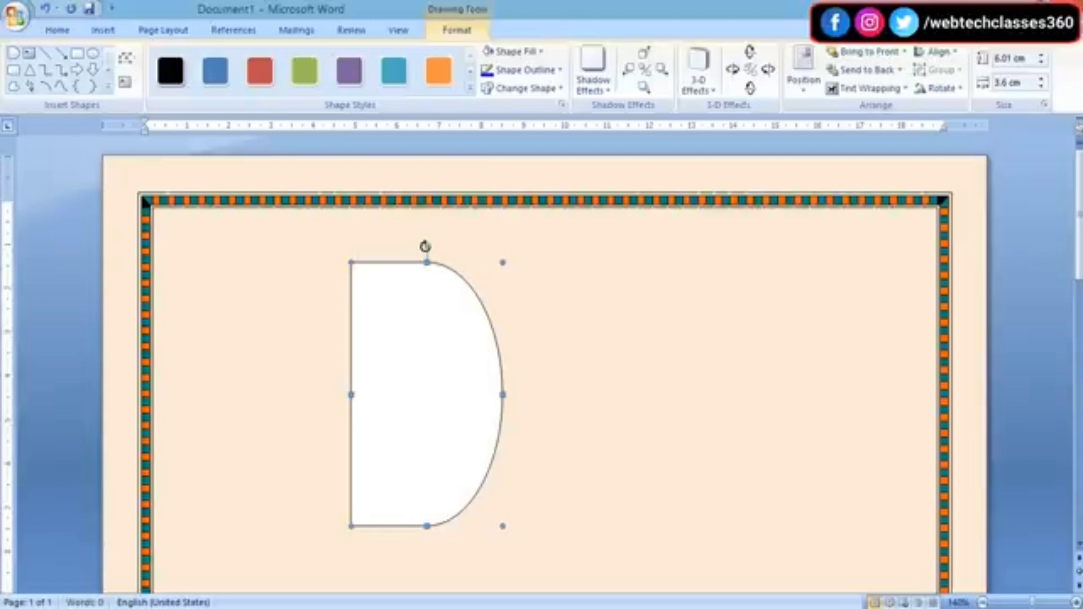
- Rotate the D-shape so its curve faces down and stretch it between the side borders, about 18.63 cm long
{"action": "left_click_drag", "start_coordinate": [431, 244], "coordinate": [569, 395]}
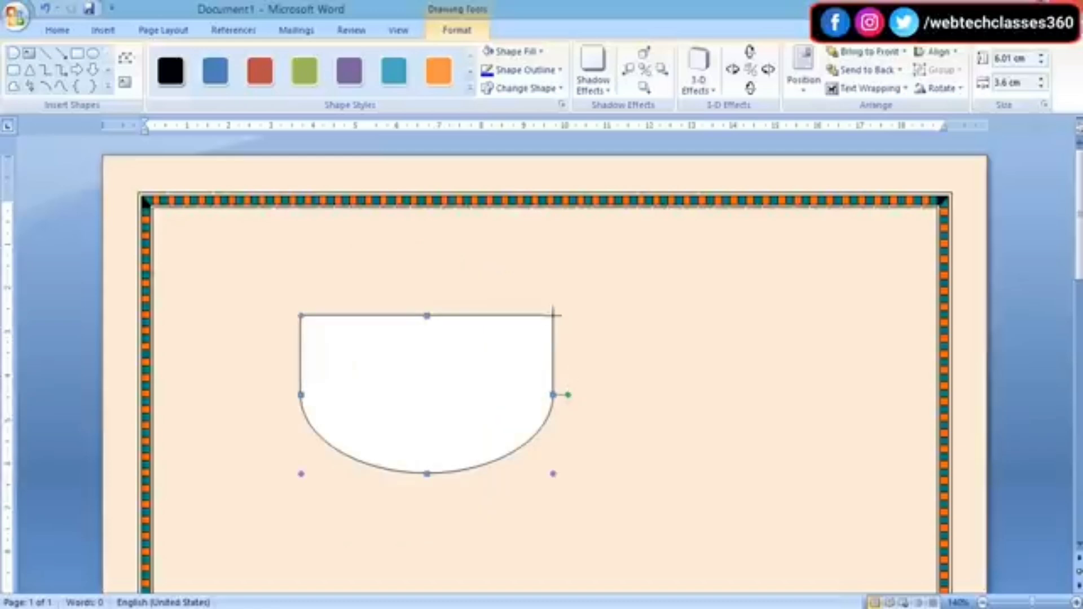
{"action": "left_click_drag", "start_coordinate": [552, 316], "coordinate": [933, 313]}
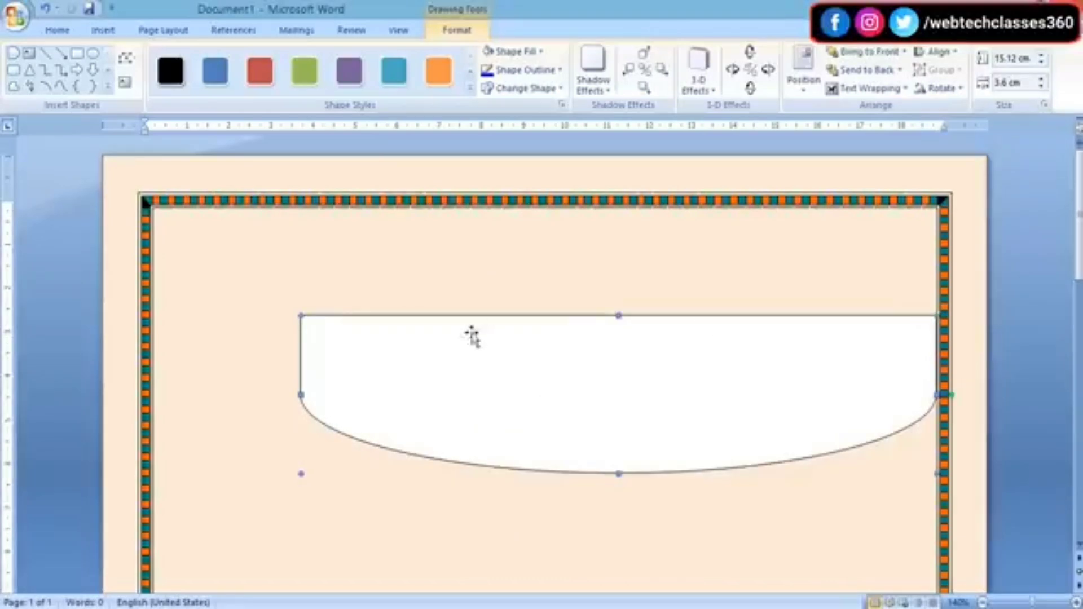
{"action": "left_click_drag", "start_coordinate": [301, 315], "coordinate": [152, 314]}
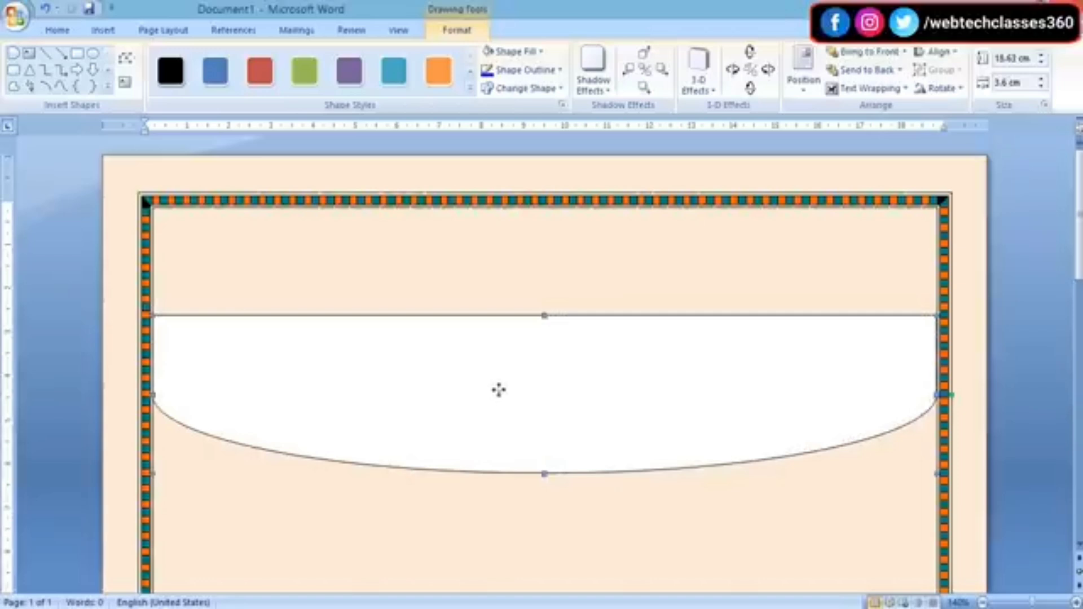
- Move the shape up against the top border and resize it to fit, about 19.15 cm by 3.21 cm
{"action": "left_click_drag", "start_coordinate": [498, 389], "coordinate": [490, 277]}
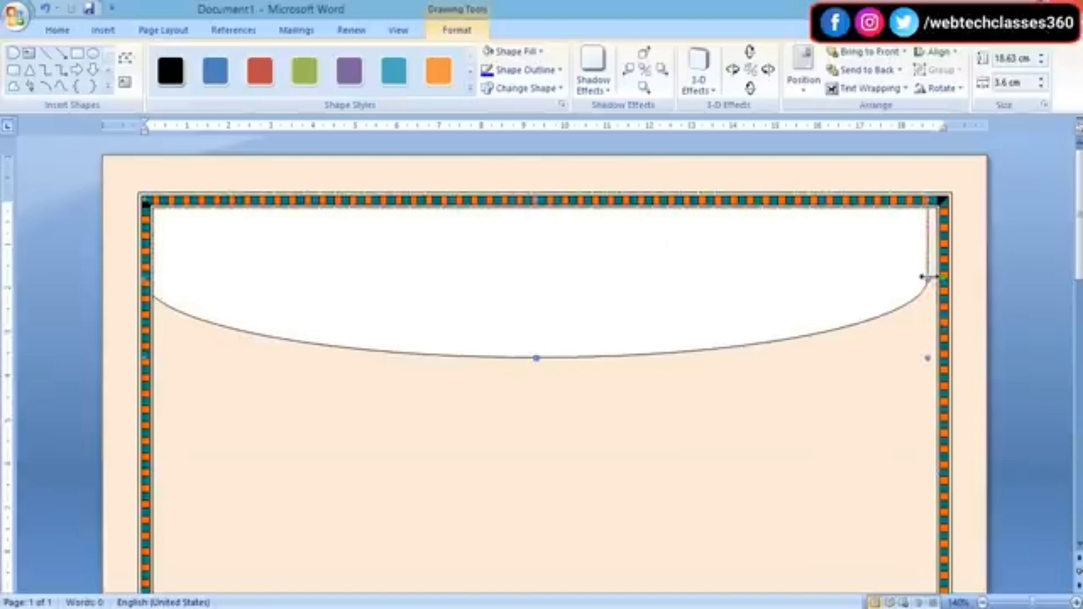
{"action": "left_click_drag", "start_coordinate": [927, 278], "coordinate": [939, 278]}
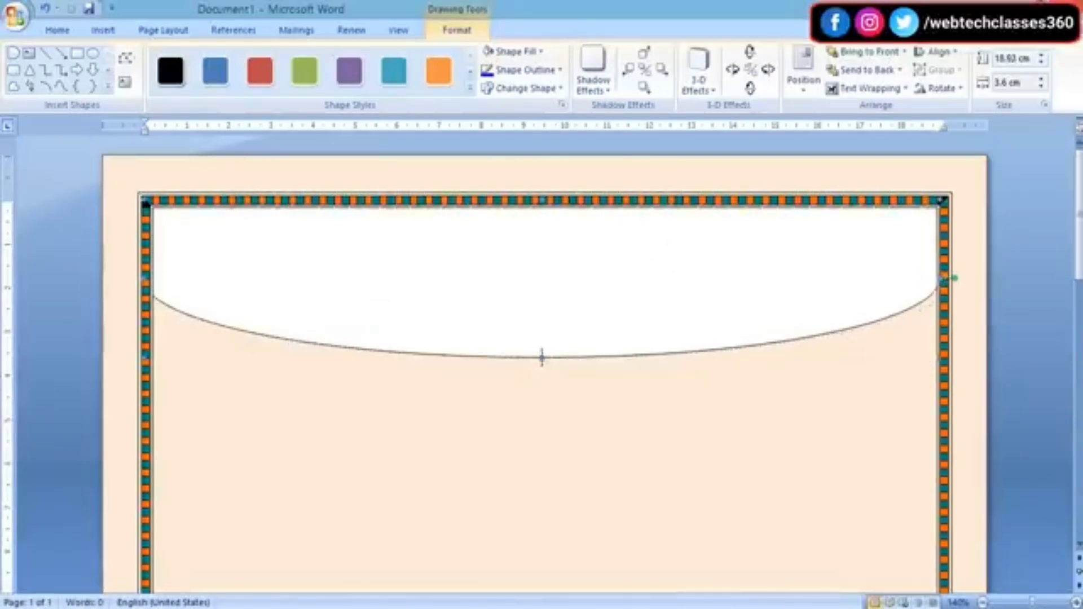
{"action": "mouse_move", "coordinate": [541, 357]}
{"action": "left_mouse_down"}
{"action": "mouse_move", "coordinate": [536, 339]}
{"action": "mouse_move", "coordinate": [552, 342]}
{"action": "left_mouse_up"}
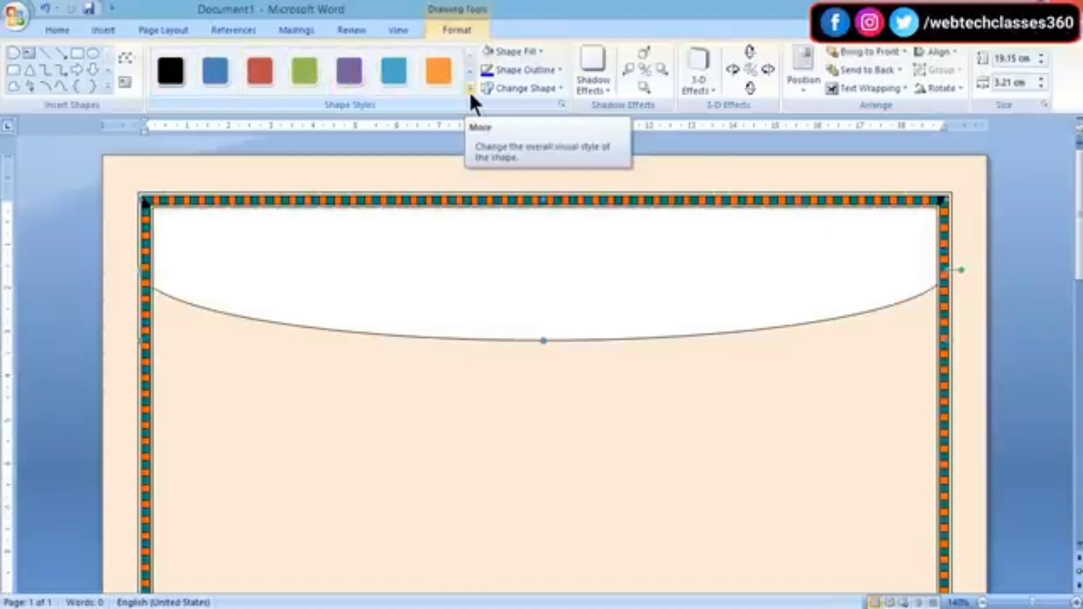
- Apply the Diagonal Gradient - Accent 6 style to the curved header shape and deselect it
{"action": "left_click", "coordinate": [469, 89]}
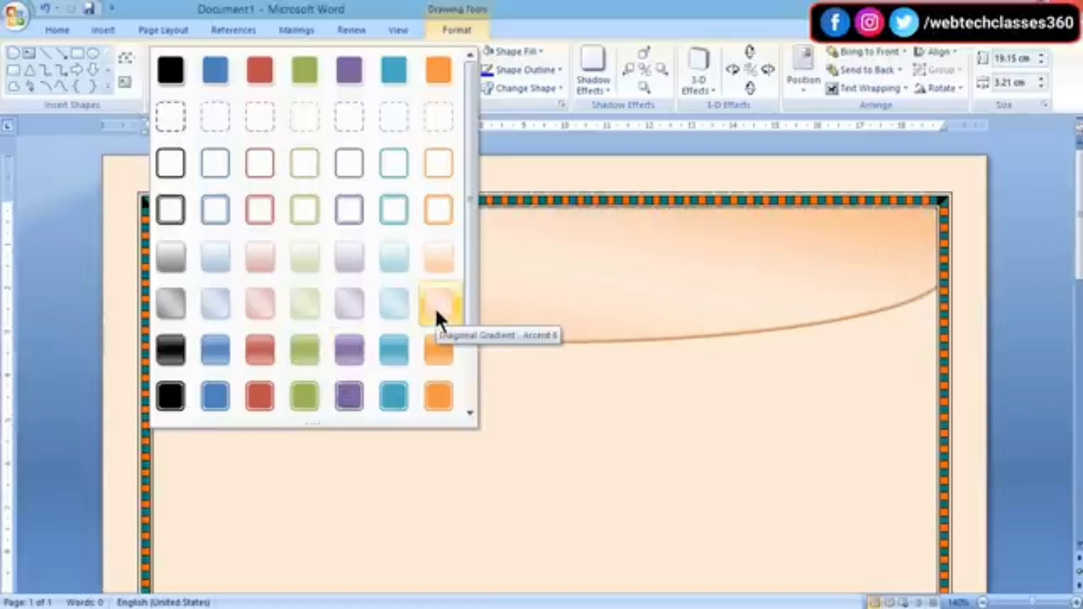
{"action": "left_click", "coordinate": [438, 316]}
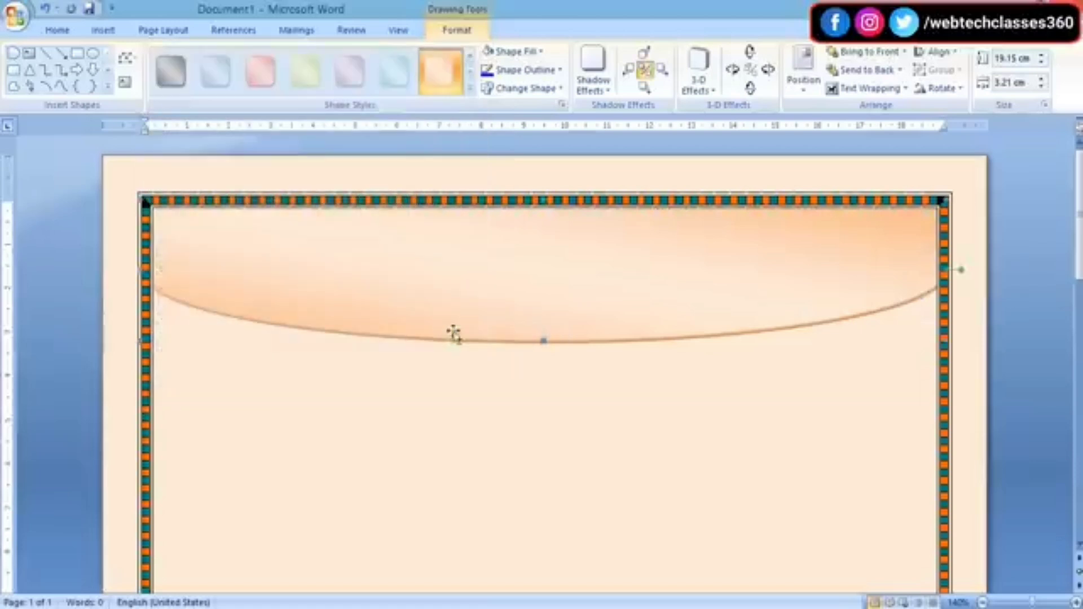
{"action": "left_click", "coordinate": [696, 429]}
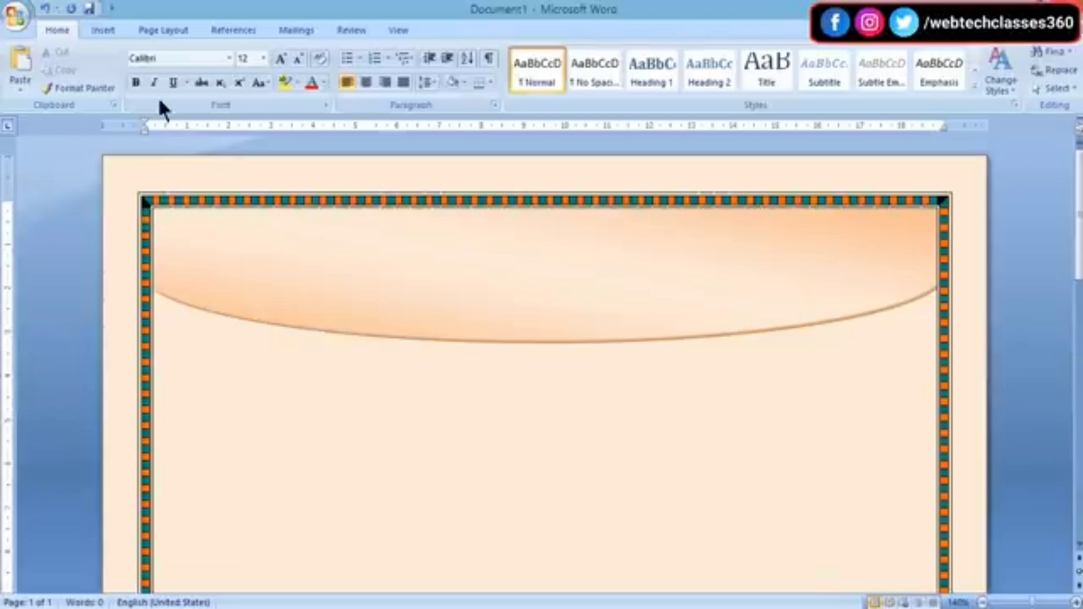
{"action": "left_click", "coordinate": [103, 29]}
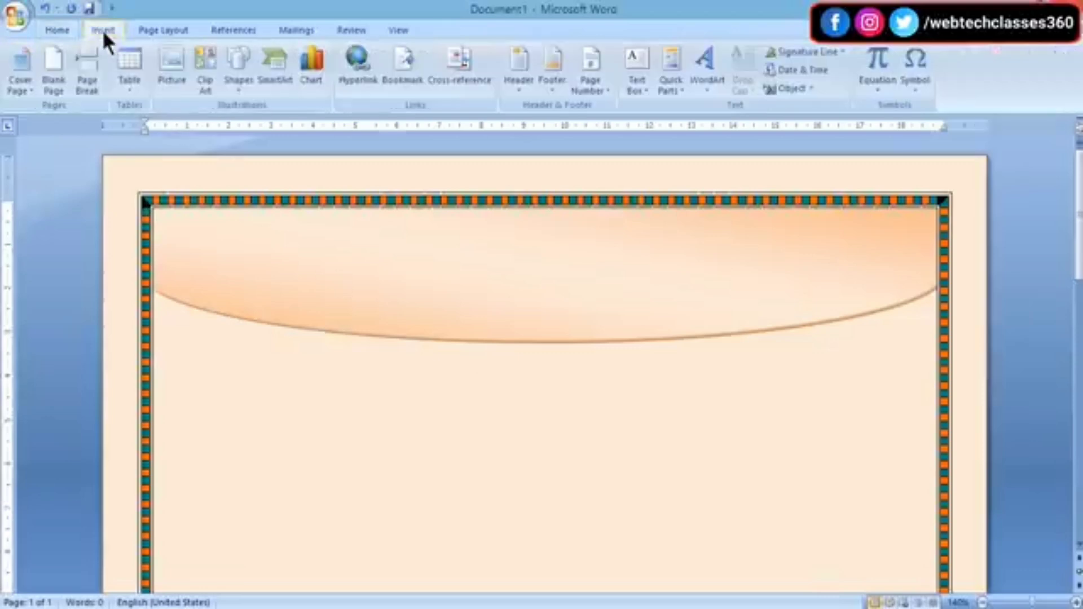
- Insert "ARMY PUBLIC SCHOOL" as WordArt in the first plain outlined style and wrap it In Front of Text
{"action": "left_click", "coordinate": [705, 88]}
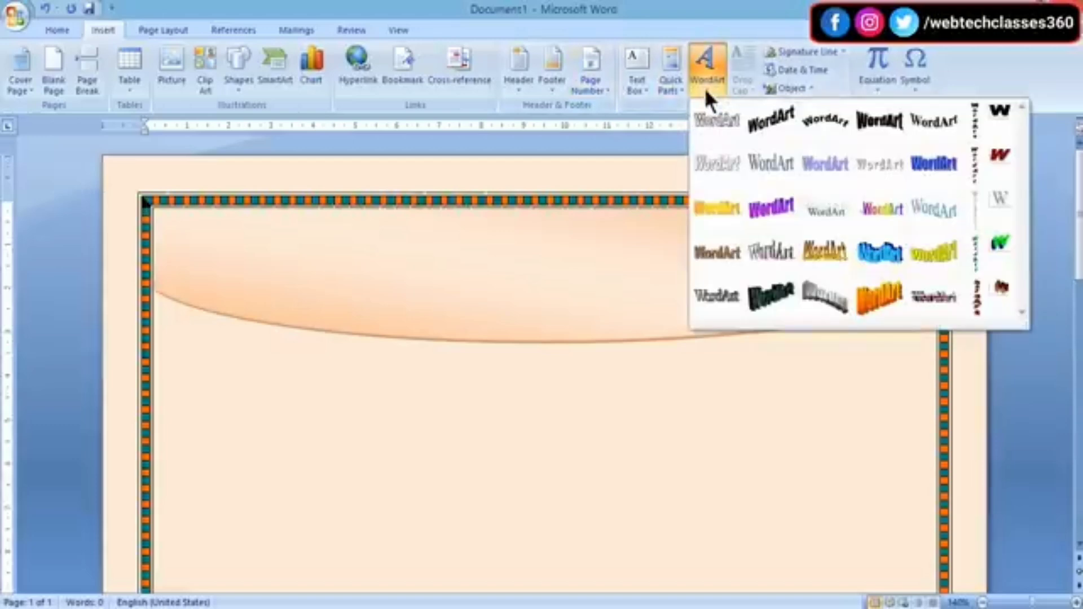
{"action": "left_click", "coordinate": [709, 128]}
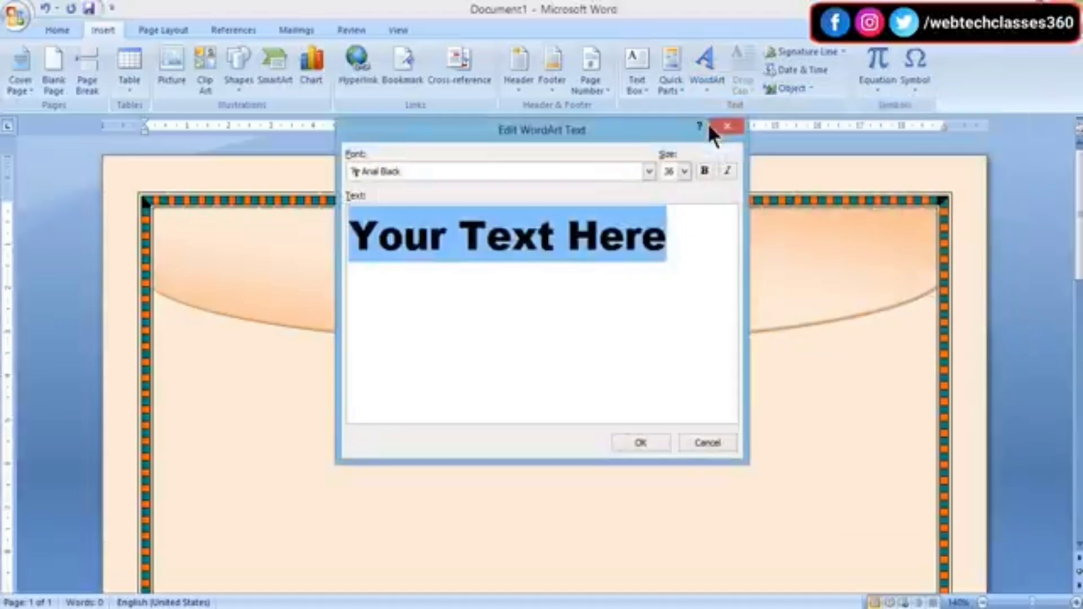
{"action": "left_click", "coordinate": [672, 245]}
{"action": "key", "text": "BackSpace"}
{"action": "key", "text": "BackSpace"}
{"action": "key", "text": "BackSpace"}
{"action": "key", "text": "BackSpace"}
{"action": "key", "text": "BackSpace"}
{"action": "key", "text": "BackSpace"}
{"action": "key", "text": "BackSpace"}
{"action": "key", "text": "BackSpace"}
{"action": "key", "text": "BackSpace"}
{"action": "key", "text": "BackSpace"}
{"action": "key", "text": "BackSpace"}
{"action": "key", "text": "BackSpace"}
{"action": "key", "text": "BackSpace"}
{"action": "key", "text": "BackSpace"}
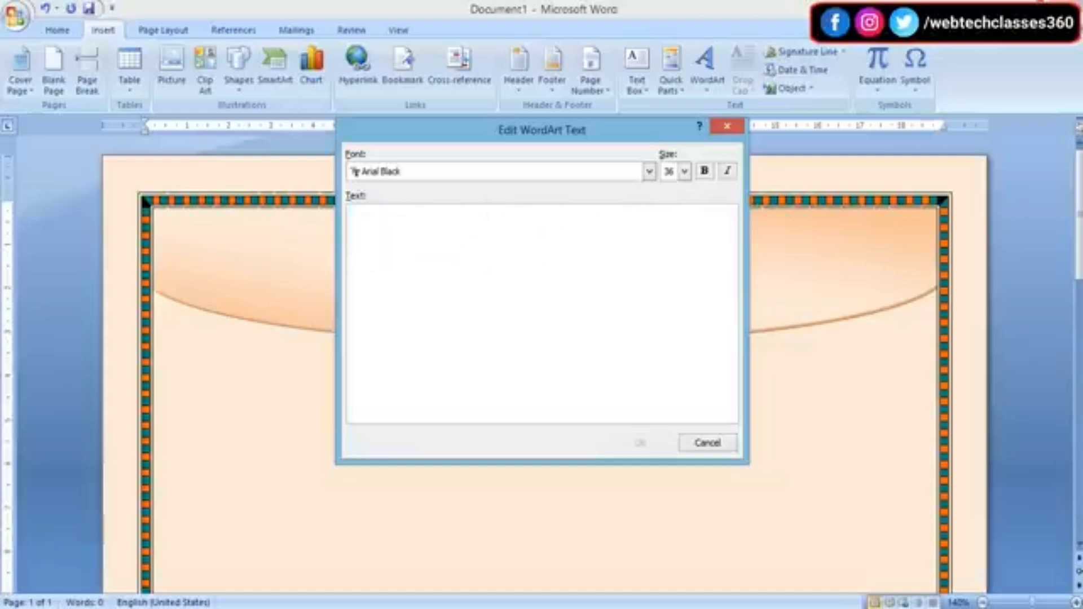
{"action": "type", "text": "ARM"}
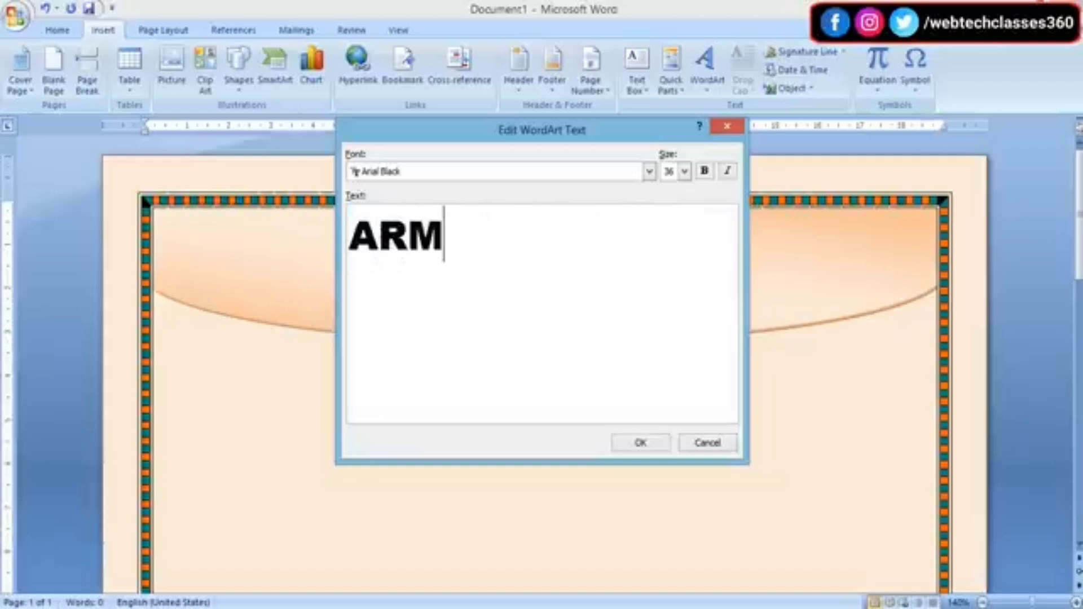
{"action": "type", "text": "Y PU"}
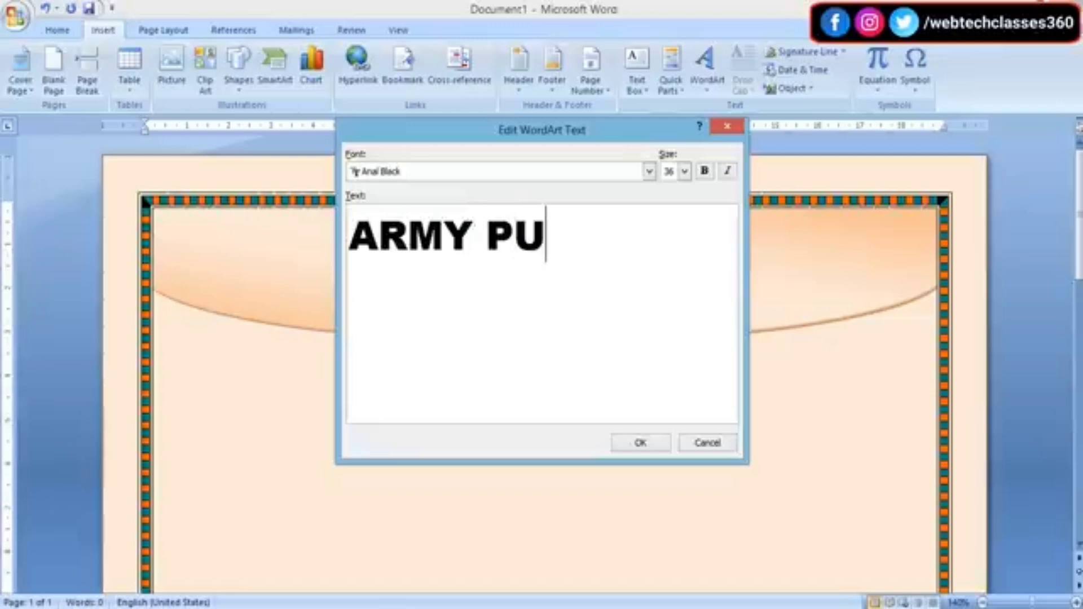
{"action": "type", "text": "BLIC "}
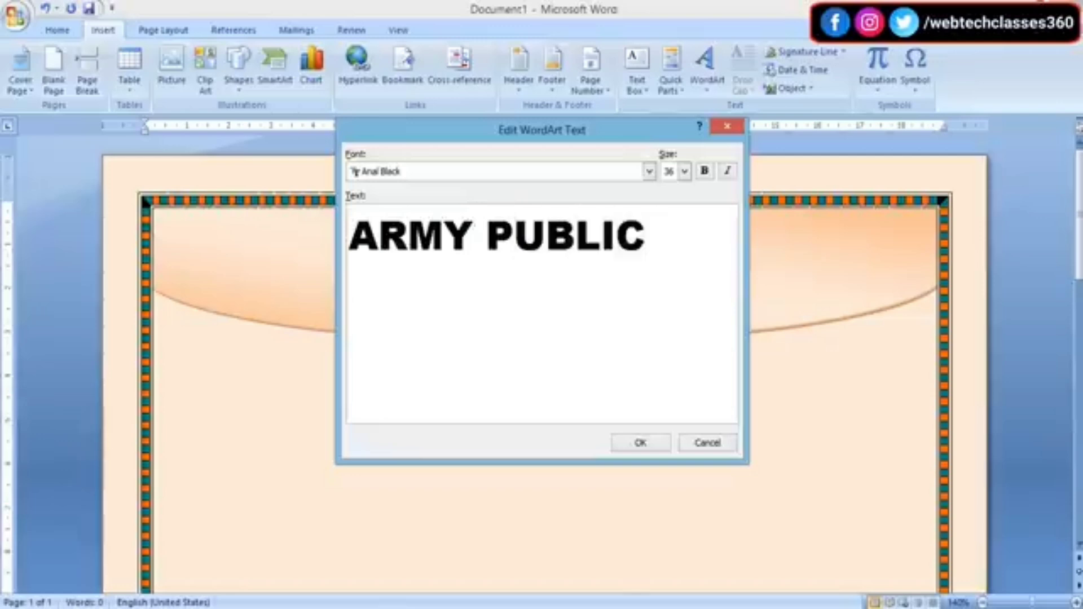
{"action": "type", "text": "SCHOOL"}
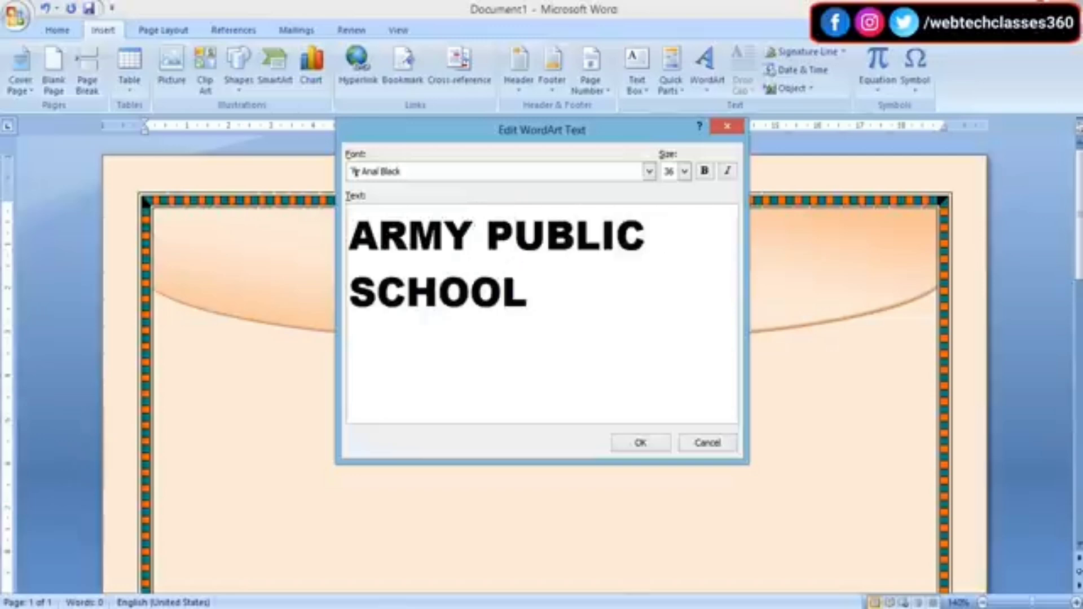
{"action": "left_click", "coordinate": [642, 442]}
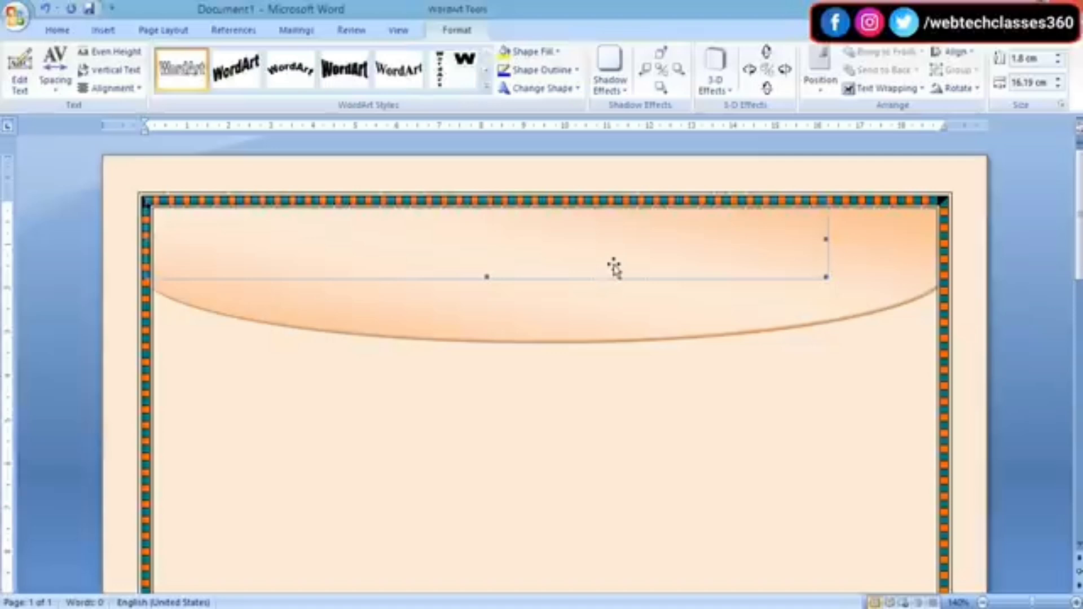
{"action": "left_click", "coordinate": [875, 89]}
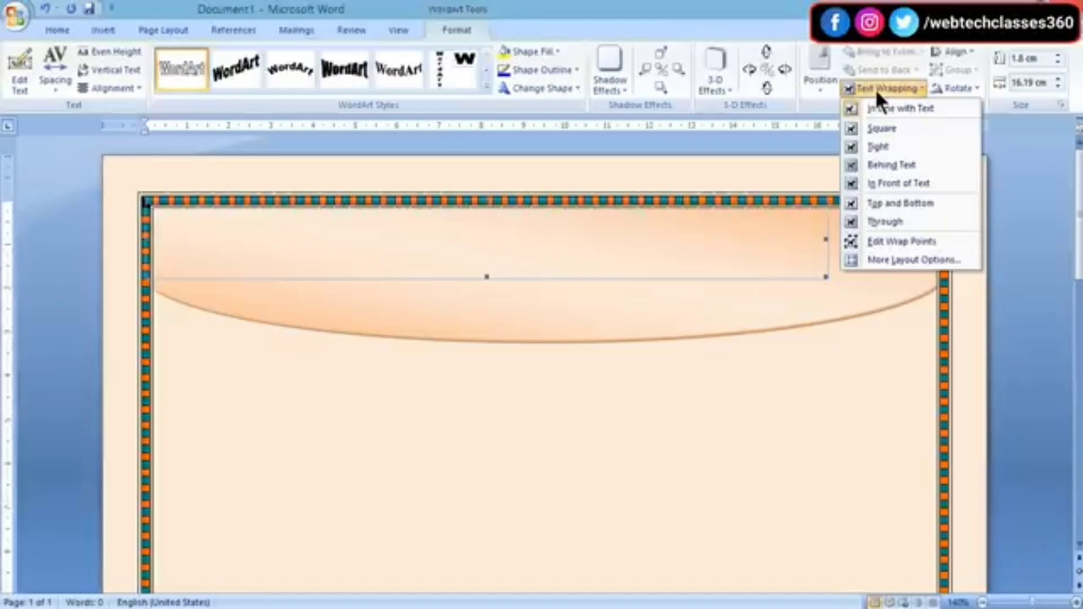
{"action": "left_click", "coordinate": [888, 185]}
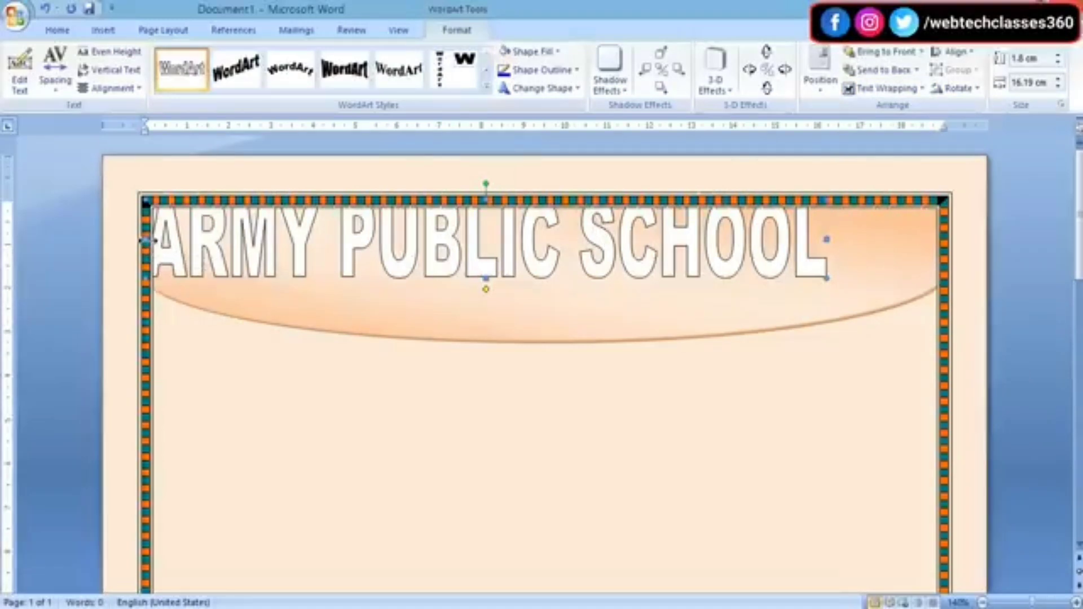
- Resize the WordArt title to about 10.99 cm by 1.27 cm inside the curved header shape and open its shape fill colors
{"action": "left_click_drag", "start_coordinate": [148, 241], "coordinate": [273, 244]}
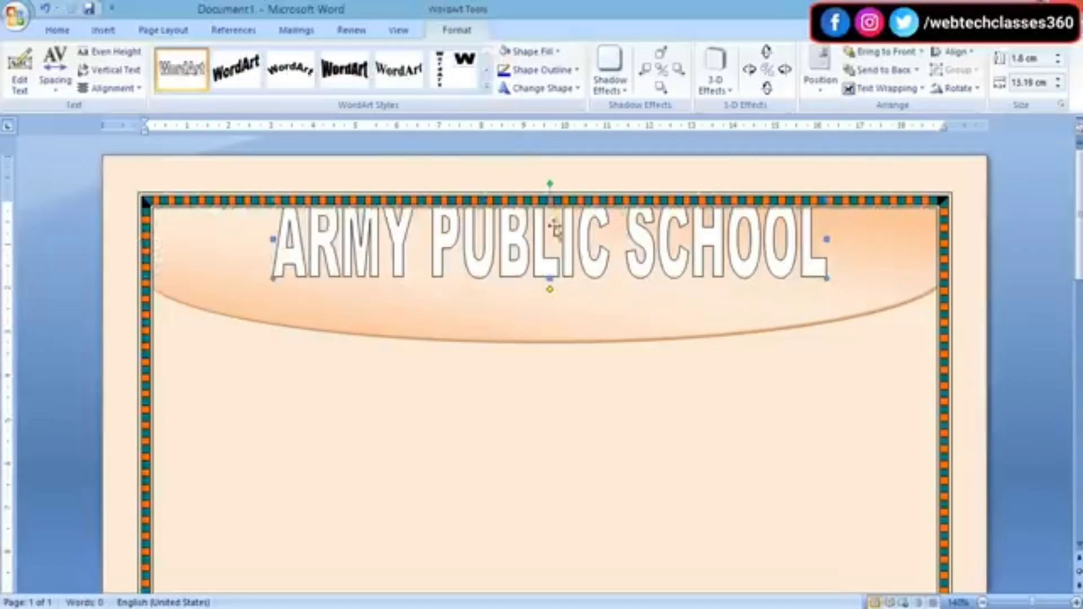
{"action": "left_click_drag", "start_coordinate": [553, 206], "coordinate": [551, 223]}
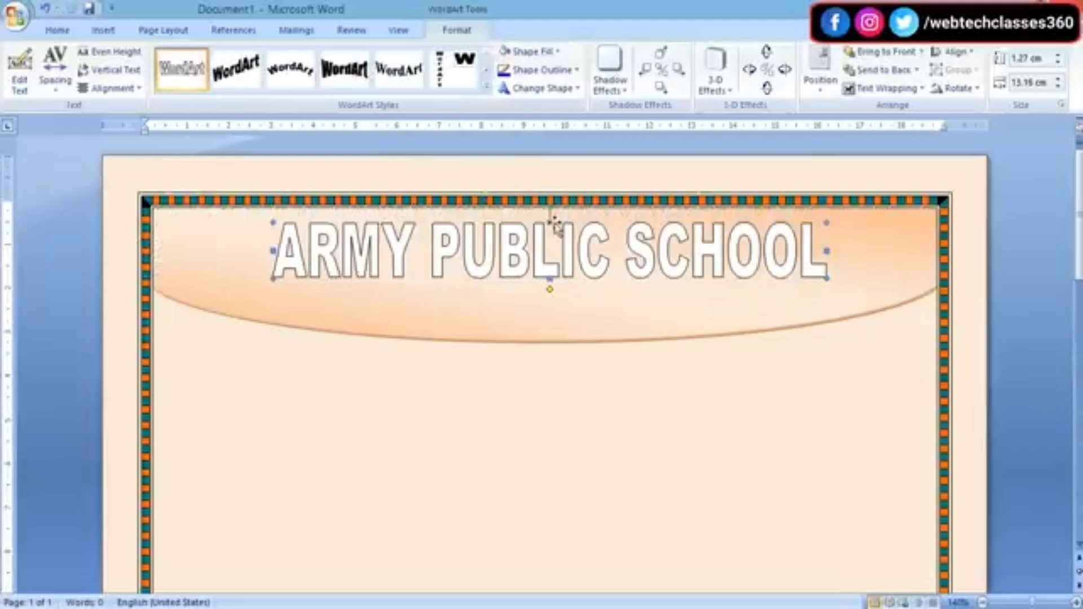
{"action": "left_click_drag", "start_coordinate": [585, 258], "coordinate": [596, 258]}
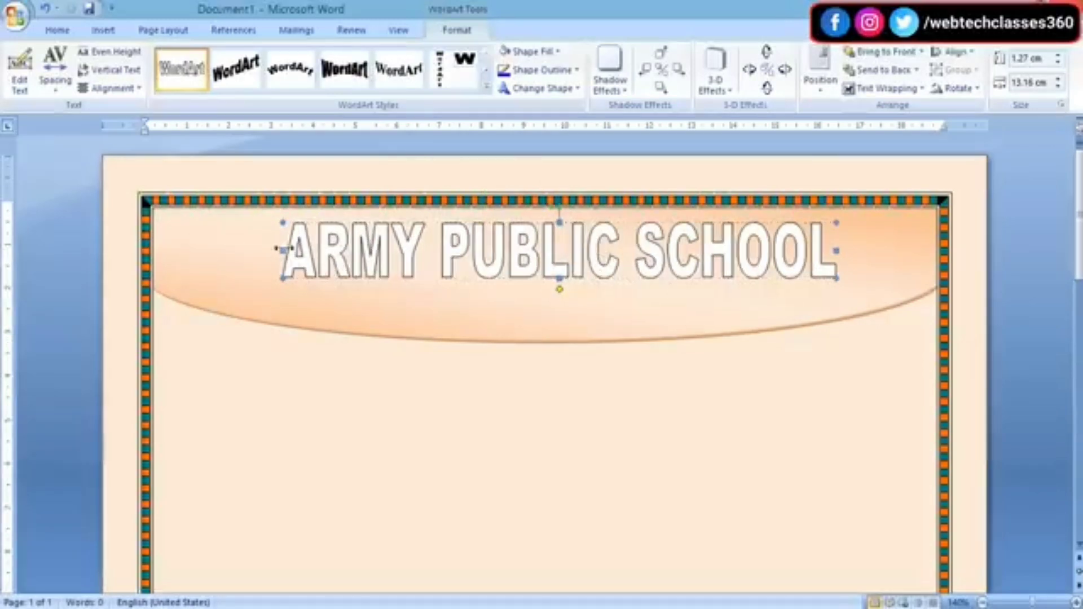
{"action": "left_click_drag", "start_coordinate": [285, 250], "coordinate": [315, 251]}
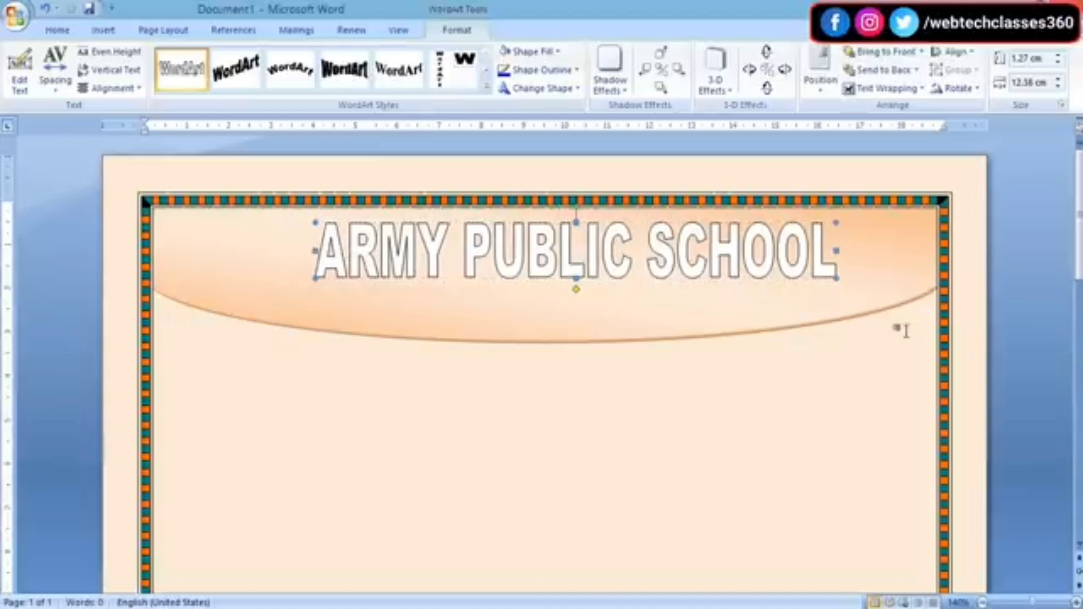
{"action": "left_click_drag", "start_coordinate": [837, 248], "coordinate": [797, 249]}
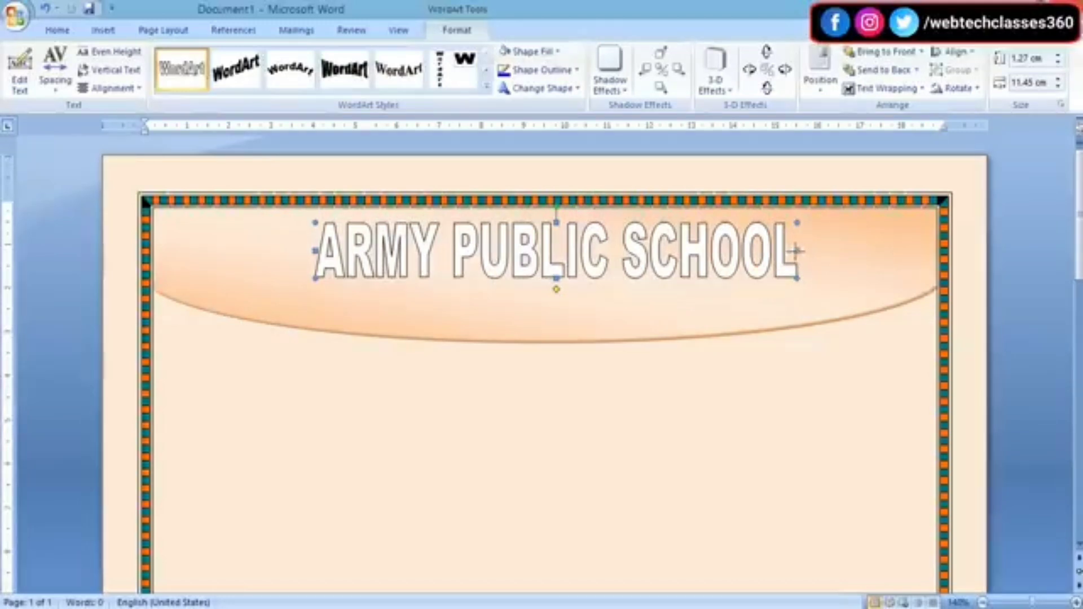
{"action": "left_click_drag", "start_coordinate": [796, 251], "coordinate": [778, 252]}
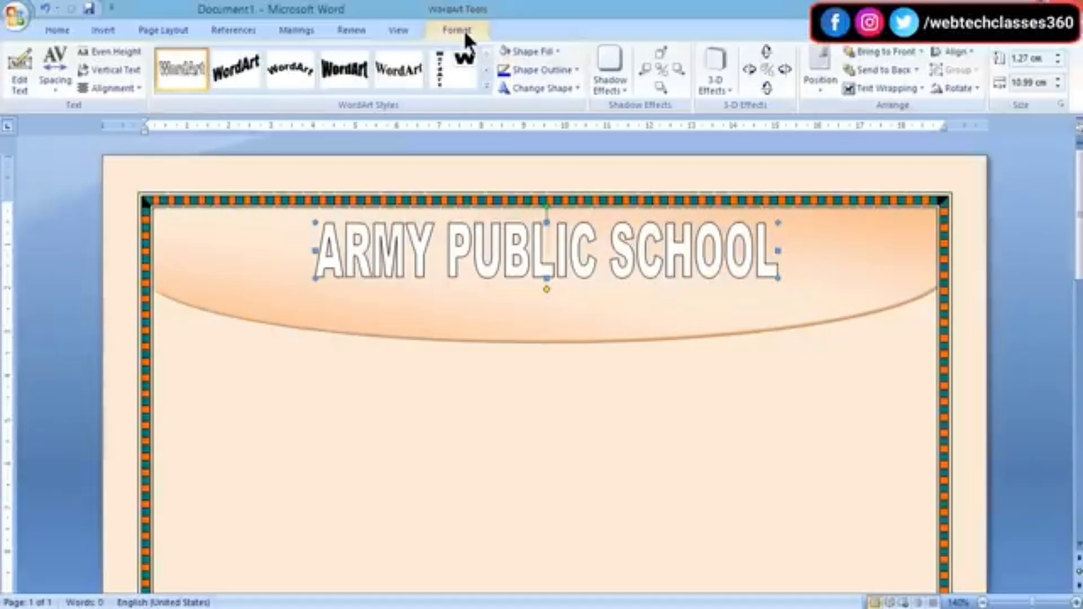
{"action": "left_click", "coordinate": [536, 50]}
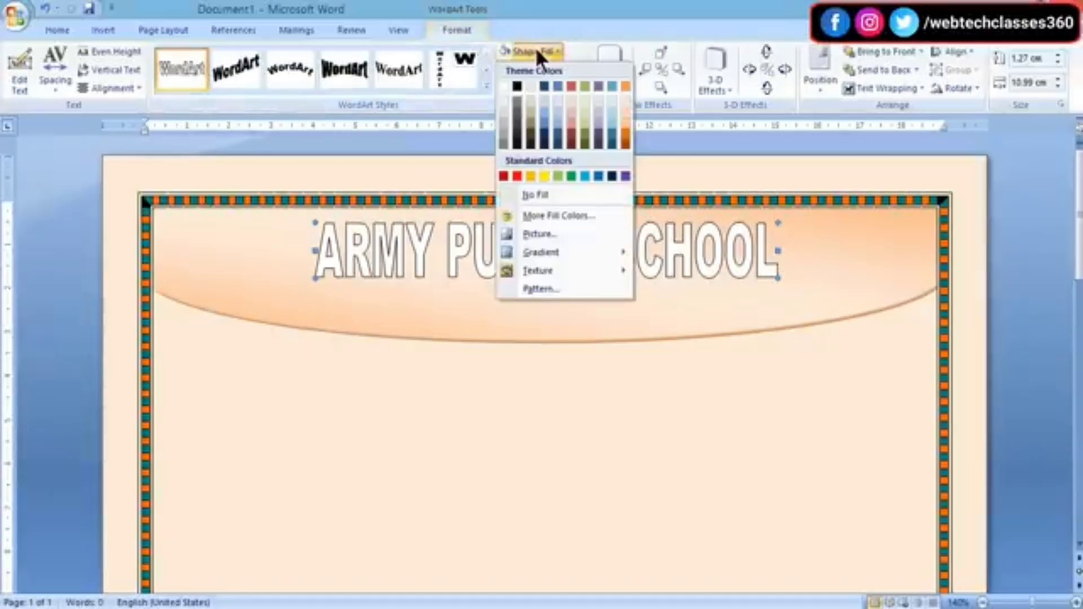
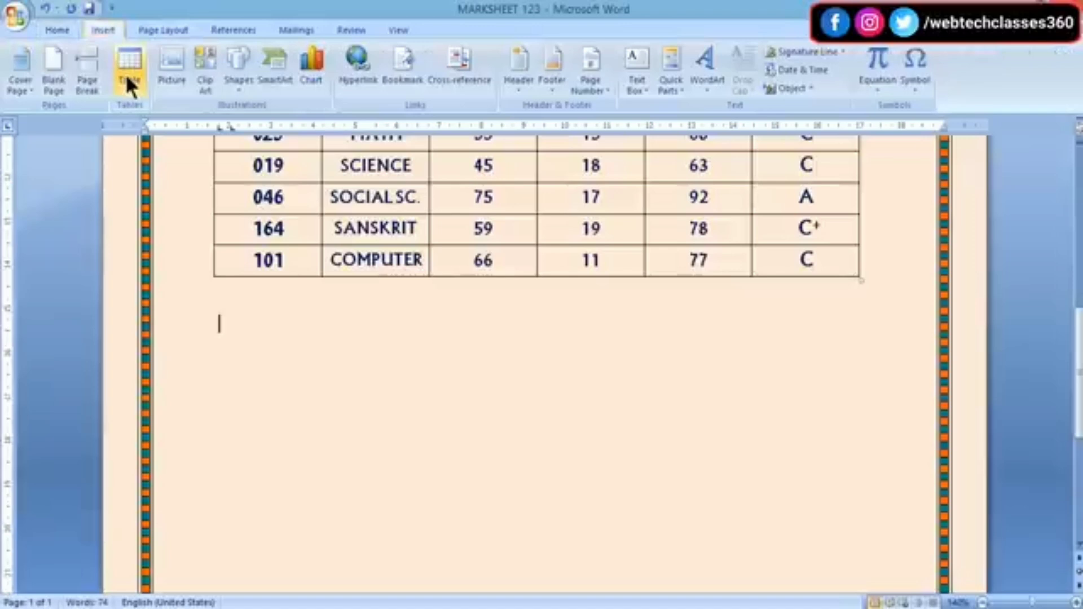
- Insert a one-row, two-column table below the marks table, narrow its columns to about 6.91 cm and position it centrally between the side borders
{"action": "left_click", "coordinate": [126, 90]}
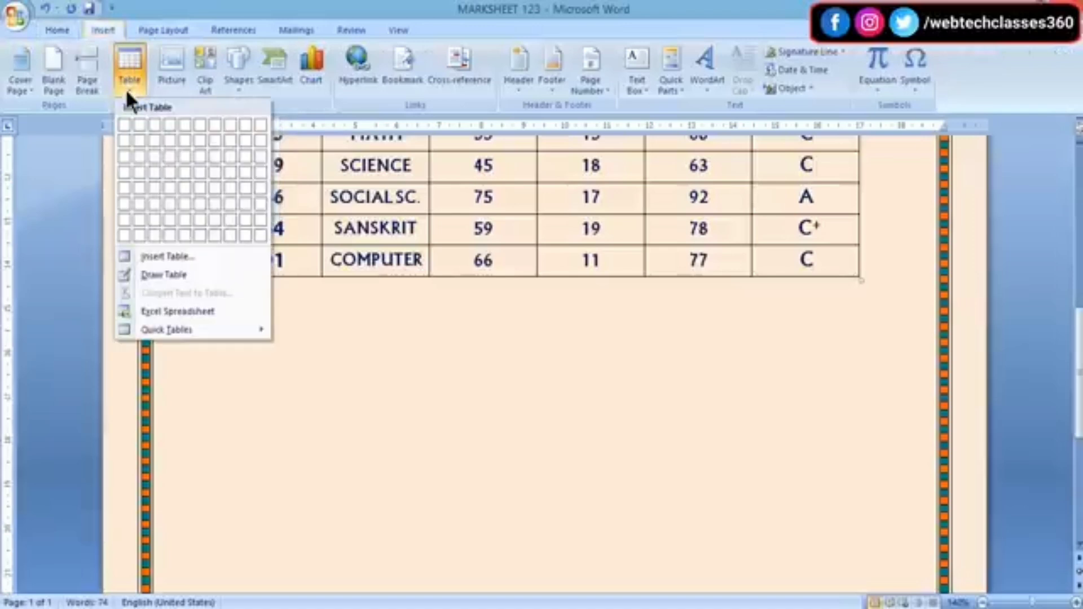
{"action": "left_click", "coordinate": [140, 125]}
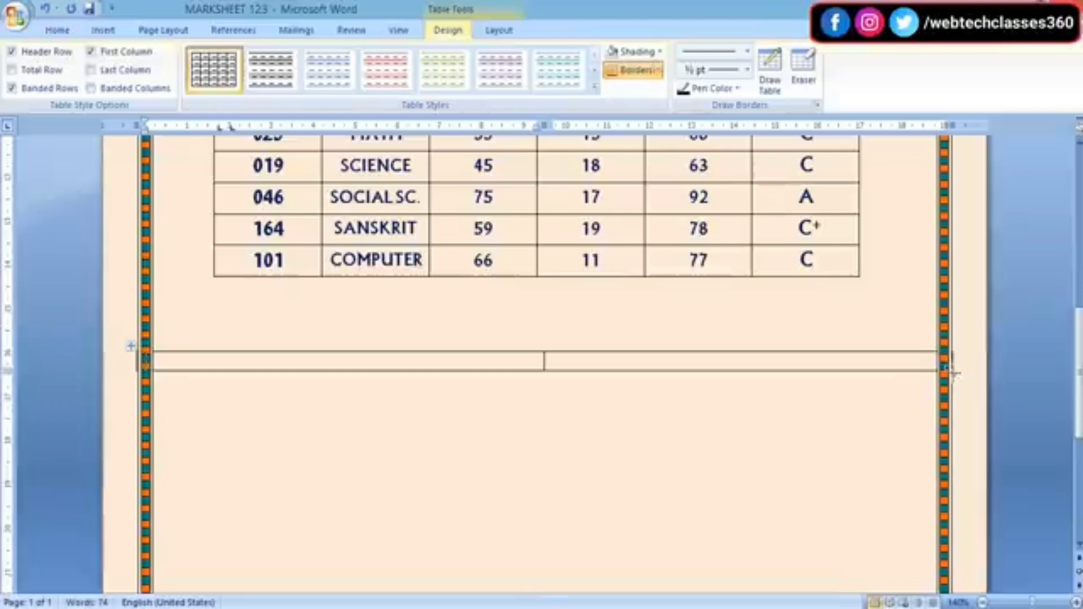
{"action": "left_click_drag", "start_coordinate": [952, 374], "coordinate": [883, 364]}
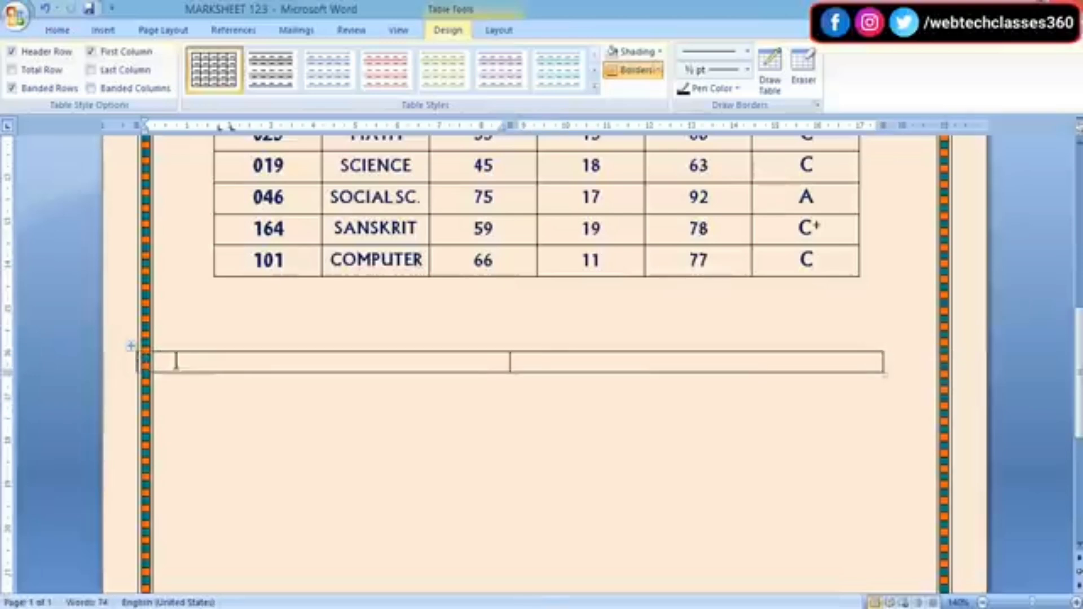
{"action": "left_click_drag", "start_coordinate": [131, 349], "coordinate": [194, 284]}
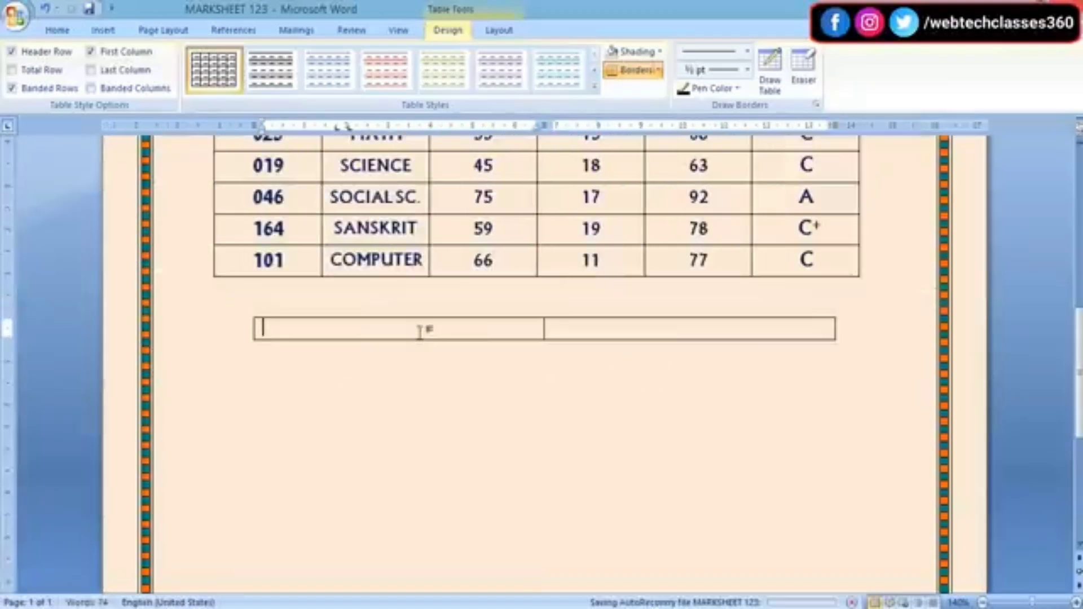
- Enter RESULT in the first cell of the new table and center it horizontally and vertically
{"action": "type", "text": "RESULT"}
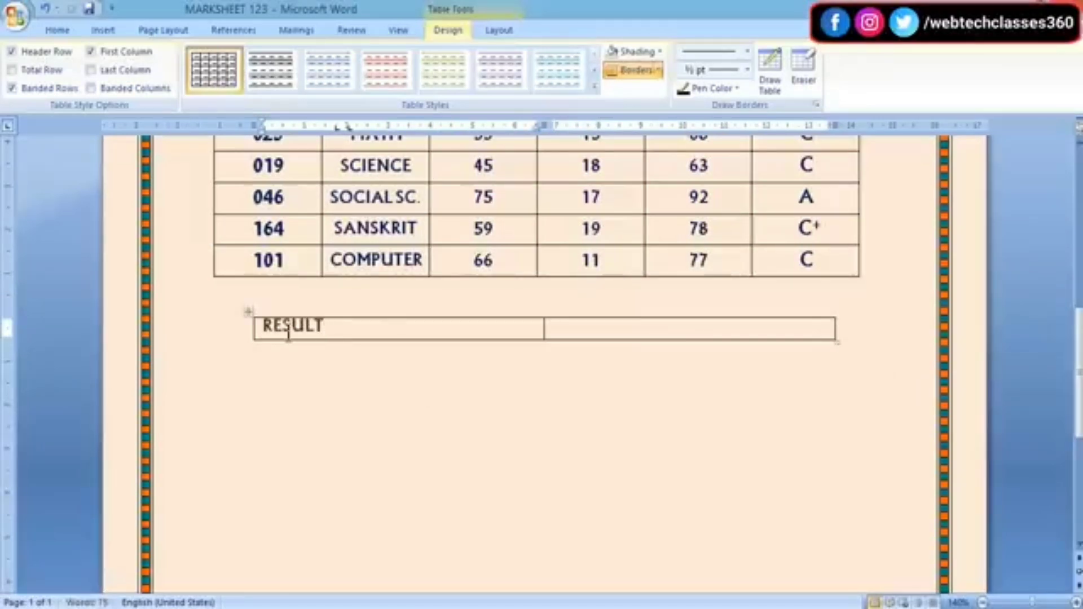
{"action": "left_click_drag", "start_coordinate": [326, 326], "coordinate": [253, 329]}
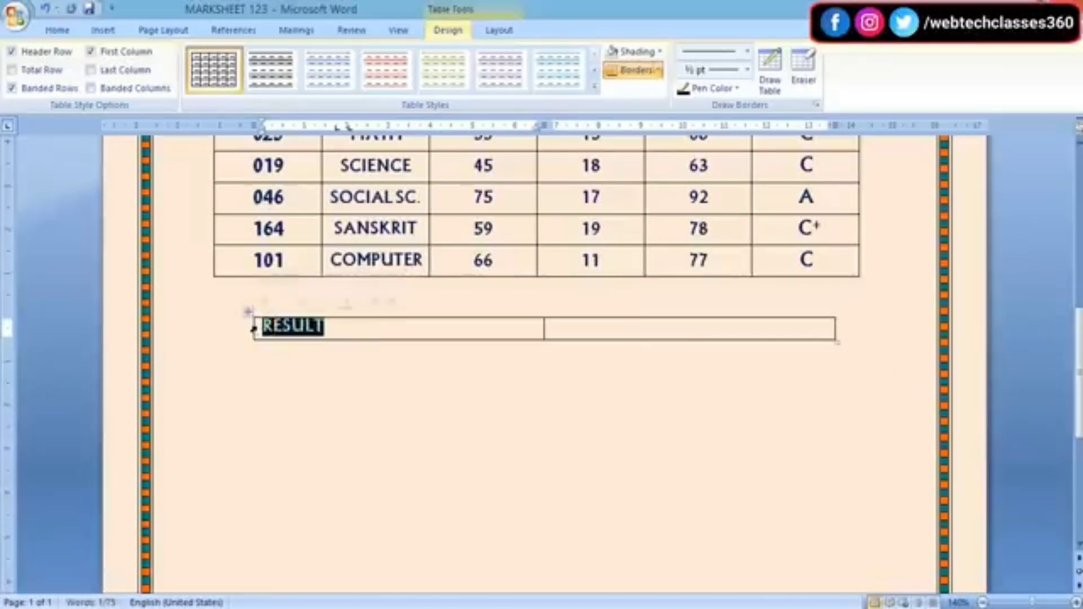
{"action": "key", "text": "ctrl+e"}
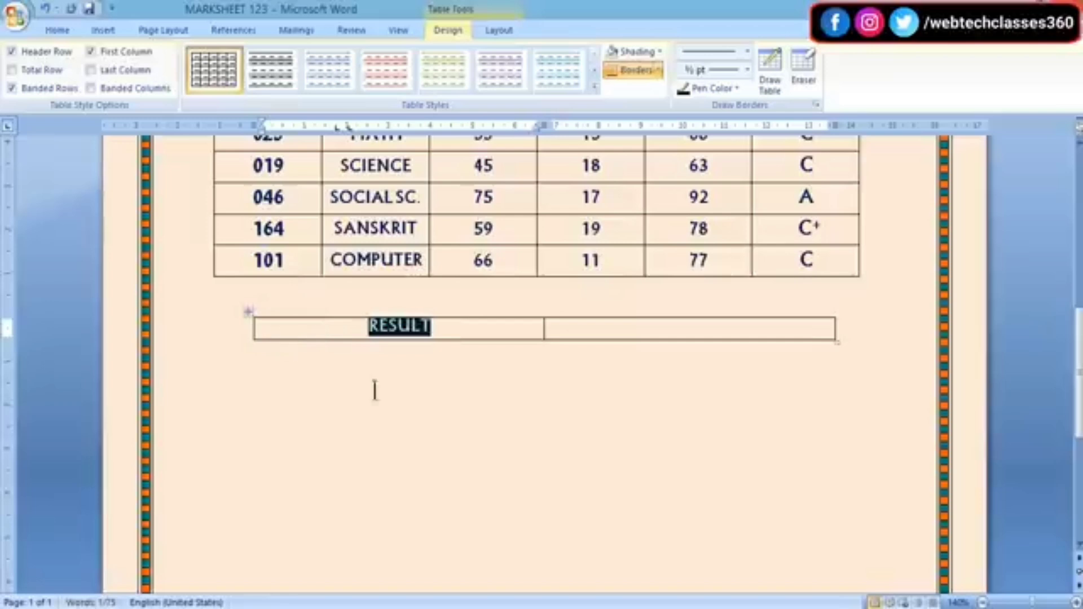
{"action": "left_click", "coordinate": [498, 30]}
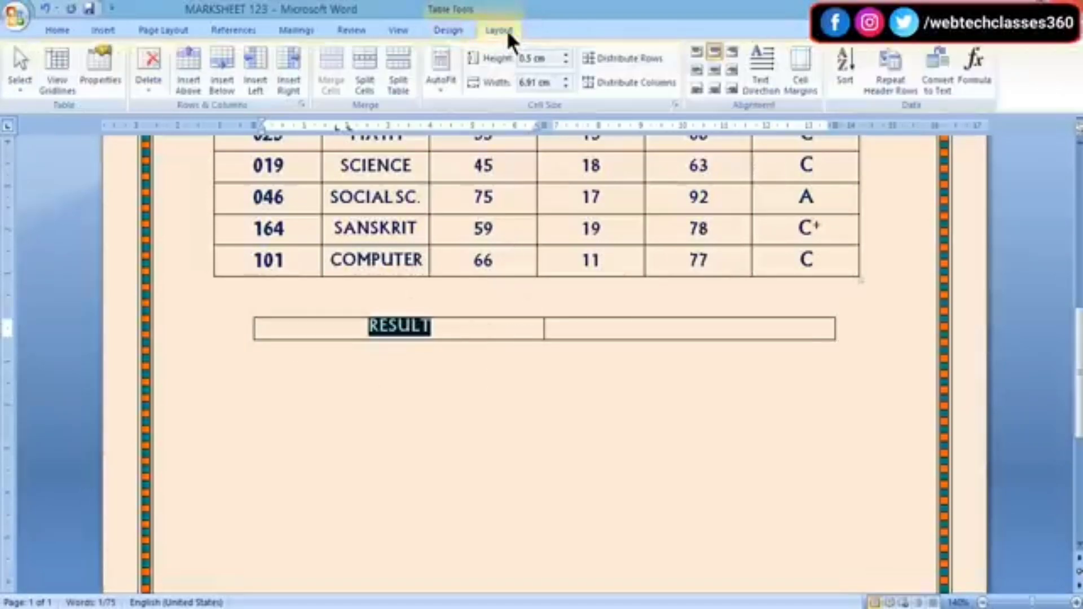
{"action": "left_click", "coordinate": [715, 72]}
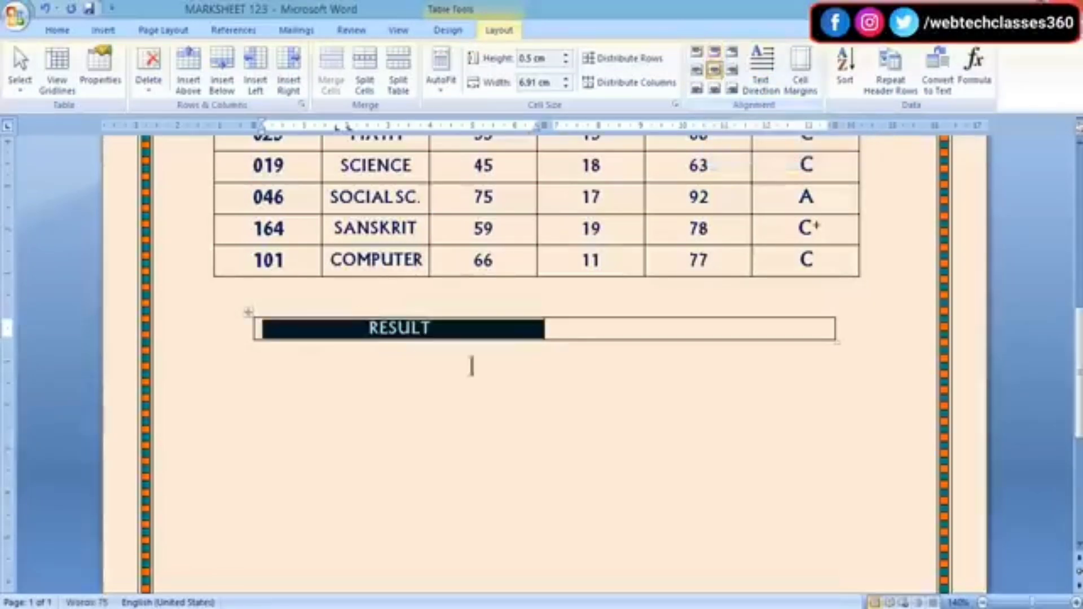
{"action": "left_click", "coordinate": [424, 401]}
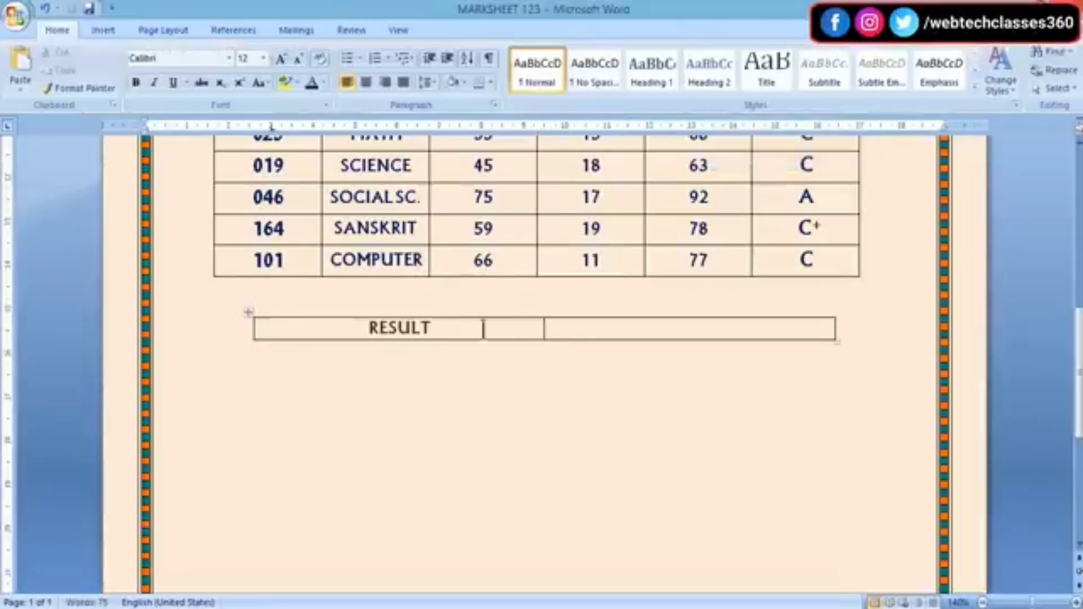
{"action": "left_click_drag", "start_coordinate": [483, 330], "coordinate": [543, 330]}
- Enter PASS in the second cell of the result table and center it horizontally and vertically
{"action": "left_click", "coordinate": [659, 328]}
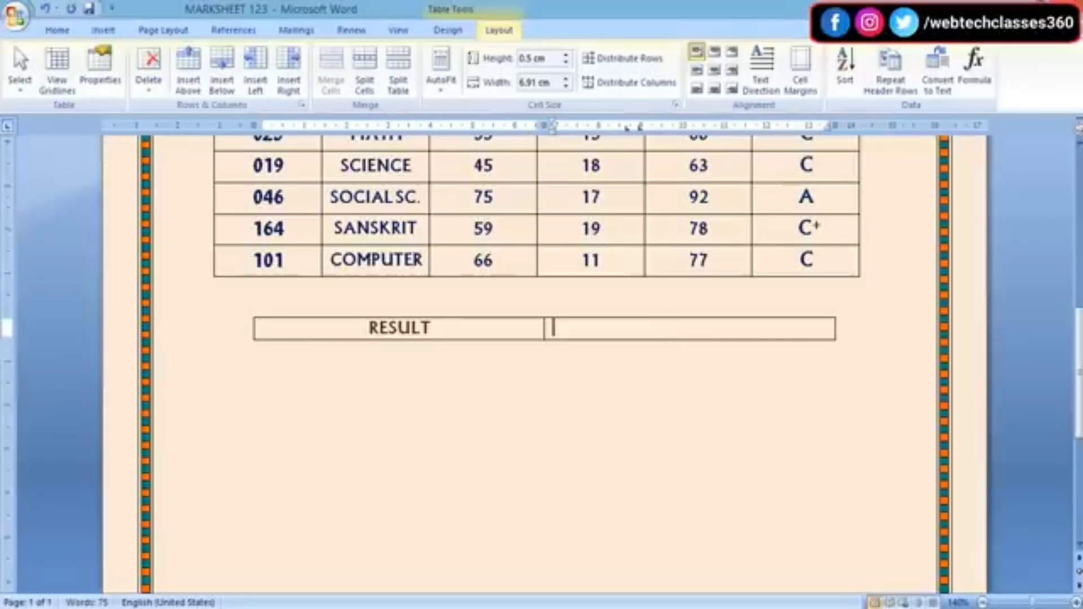
{"action": "type", "text": "PASS"}
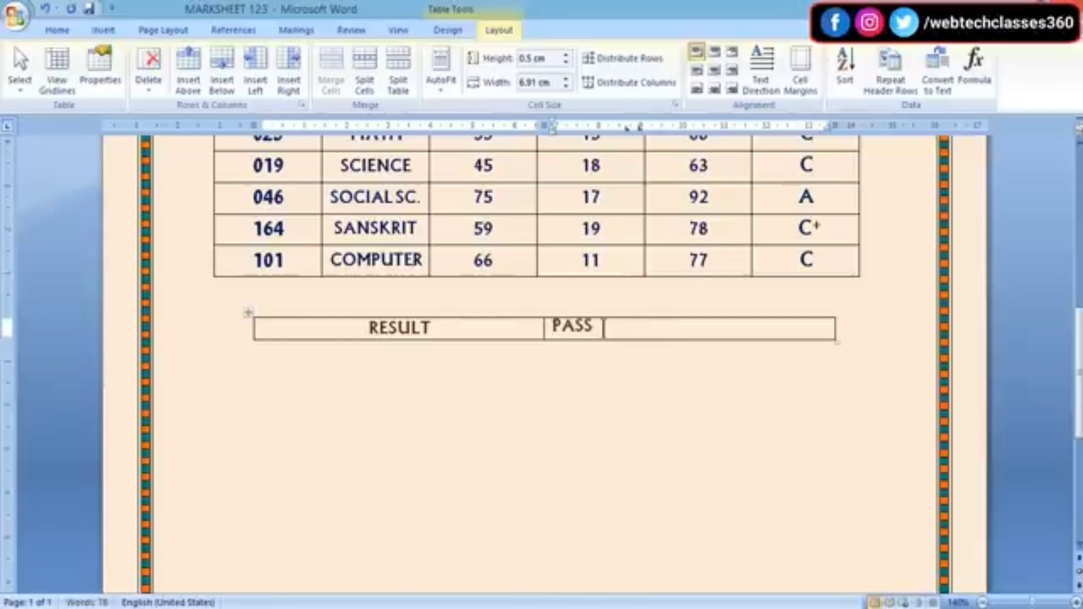
{"action": "left_click_drag", "start_coordinate": [600, 327], "coordinate": [547, 325]}
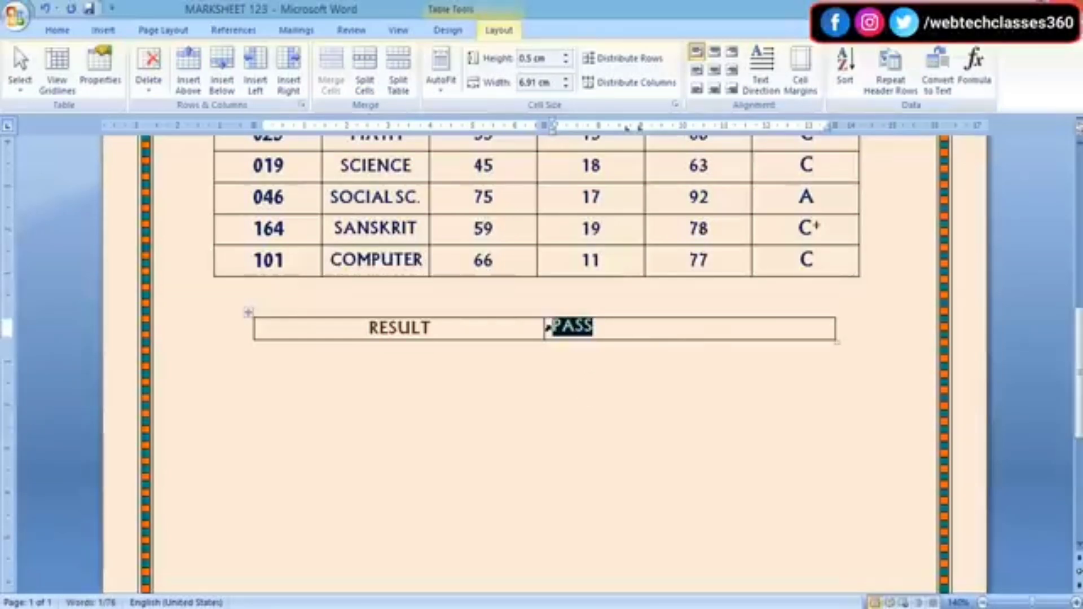
{"action": "key", "text": "ctrl+e"}
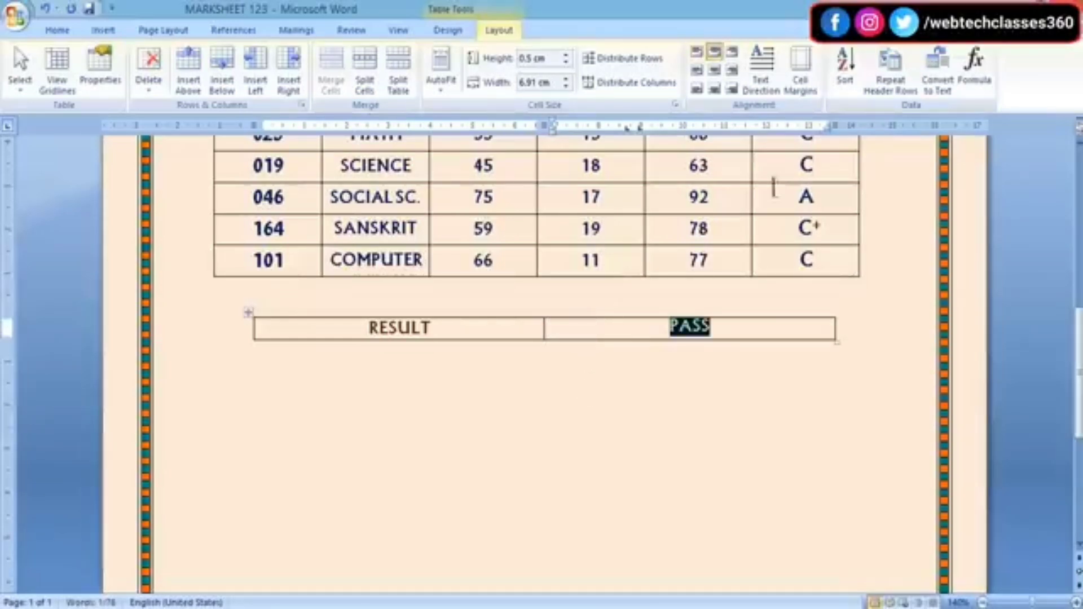
{"action": "left_click", "coordinate": [714, 70]}
{"action": "left_click", "coordinate": [741, 416]}
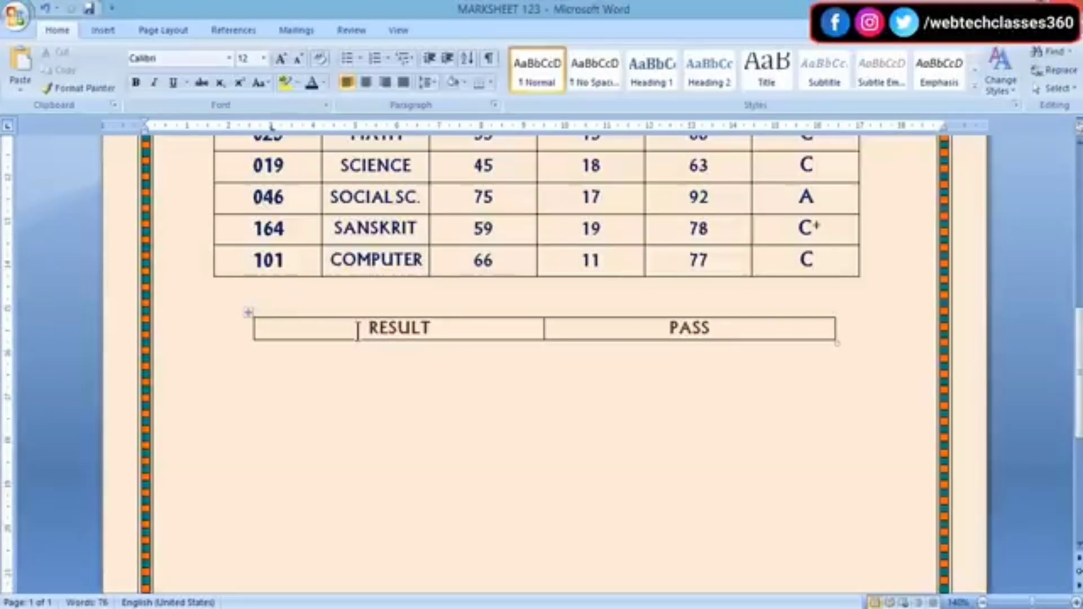
- Color the word RESULT dark red and the word PASS green in the result table
{"action": "left_click_drag", "start_coordinate": [364, 327], "coordinate": [445, 327]}
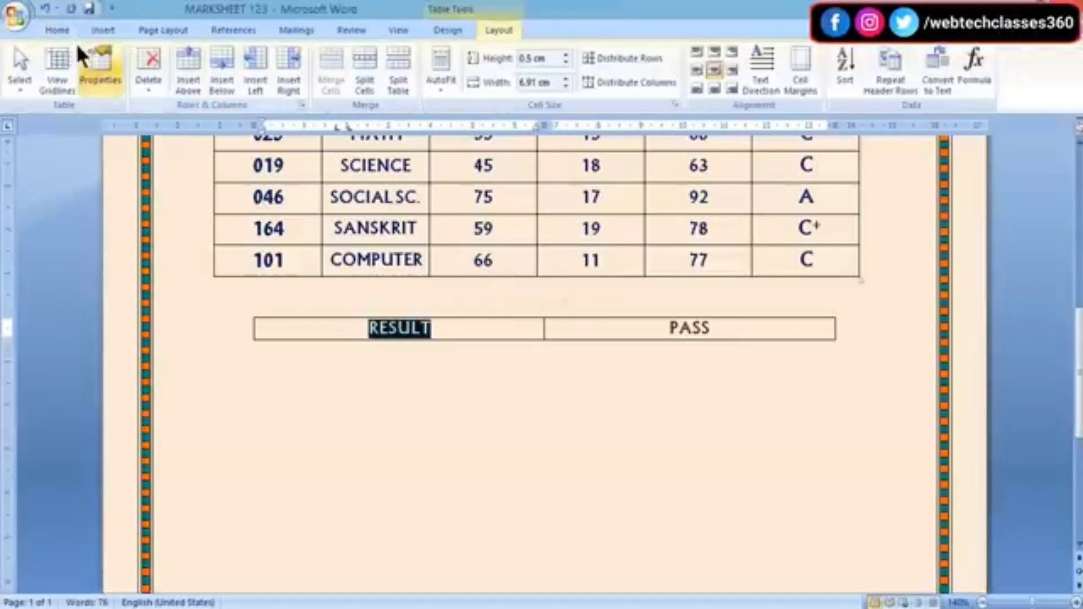
{"action": "left_click", "coordinate": [59, 30]}
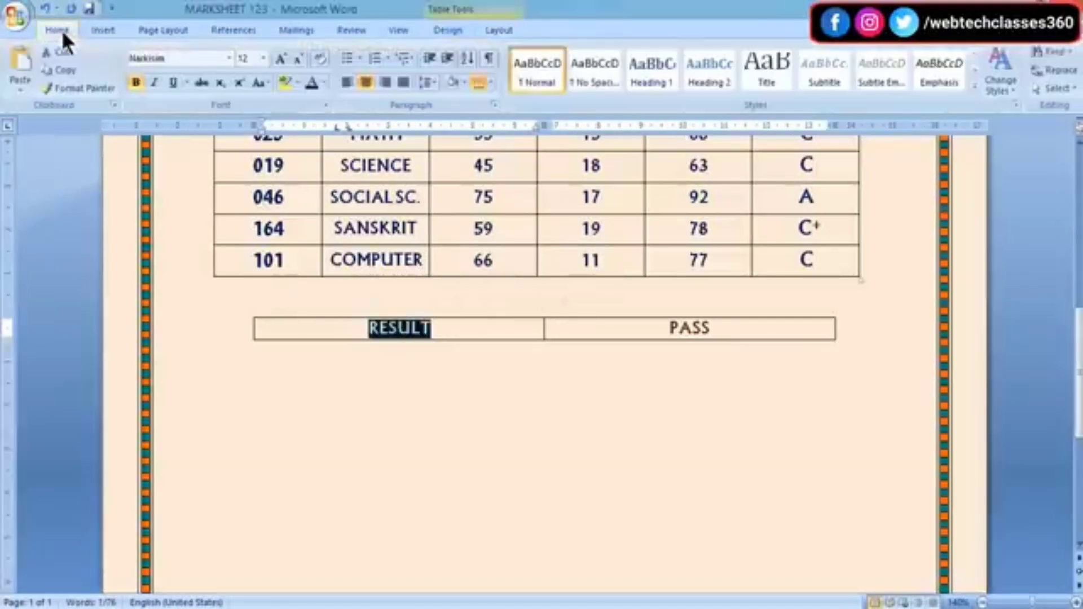
{"action": "left_click", "coordinate": [324, 83]}
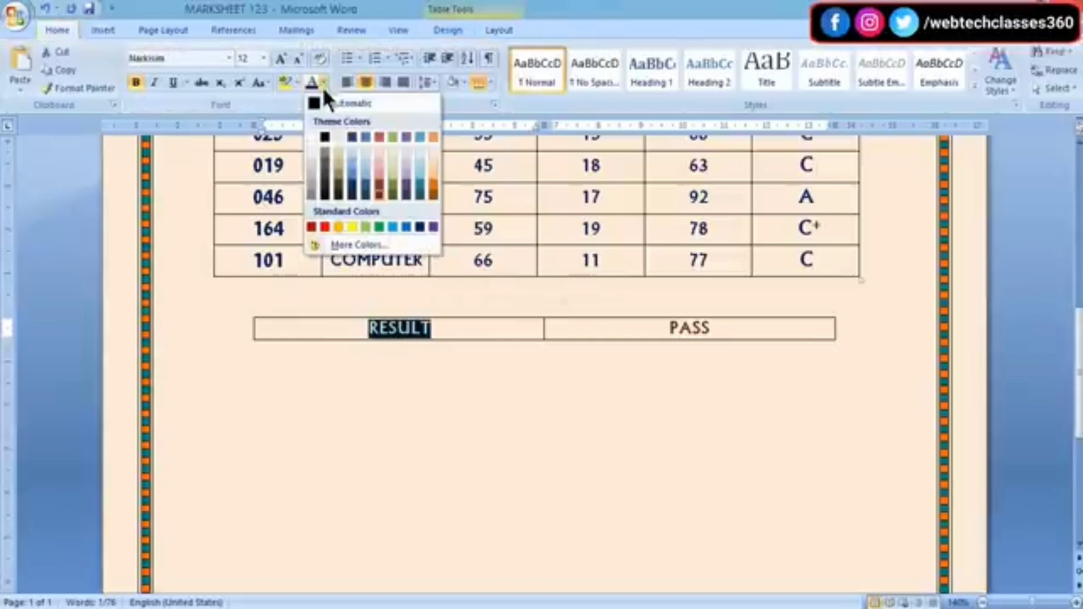
{"action": "left_click", "coordinate": [310, 226]}
{"action": "left_click", "coordinate": [721, 331]}
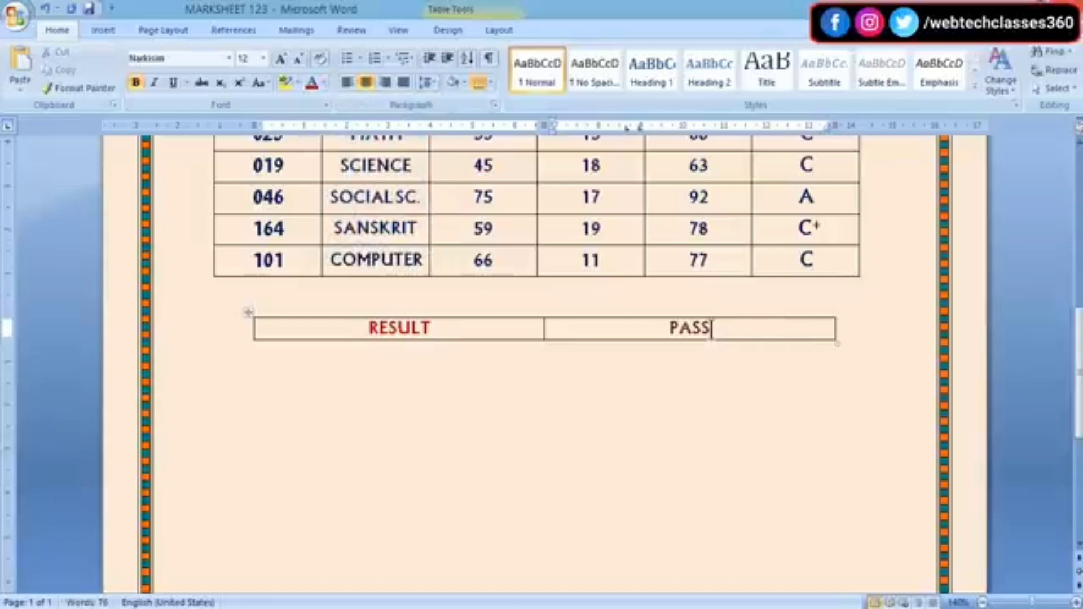
{"action": "left_click_drag", "start_coordinate": [712, 328], "coordinate": [648, 333]}
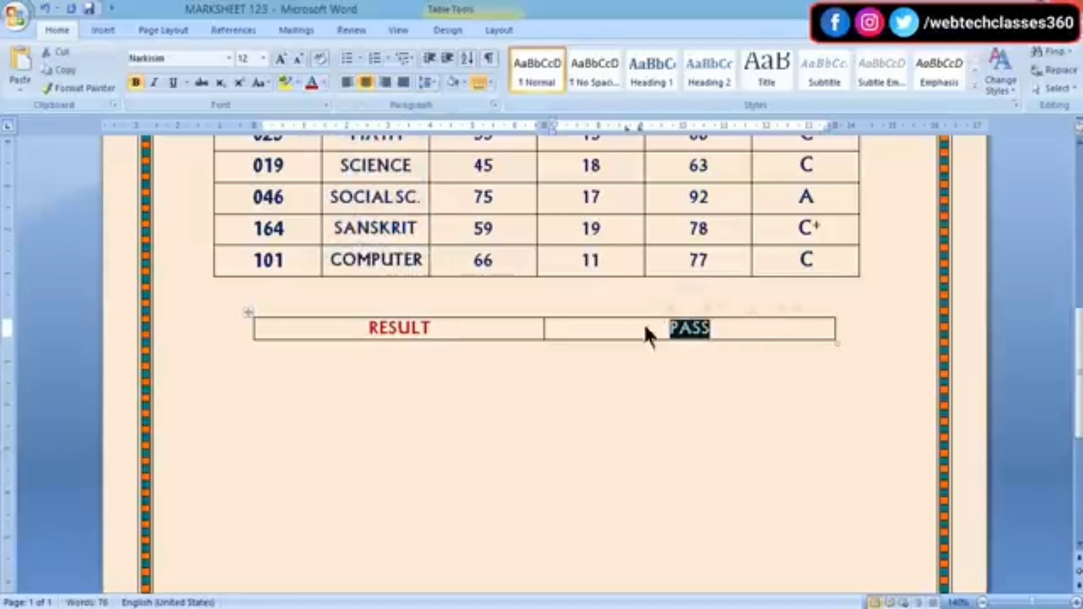
{"action": "left_click", "coordinate": [325, 83]}
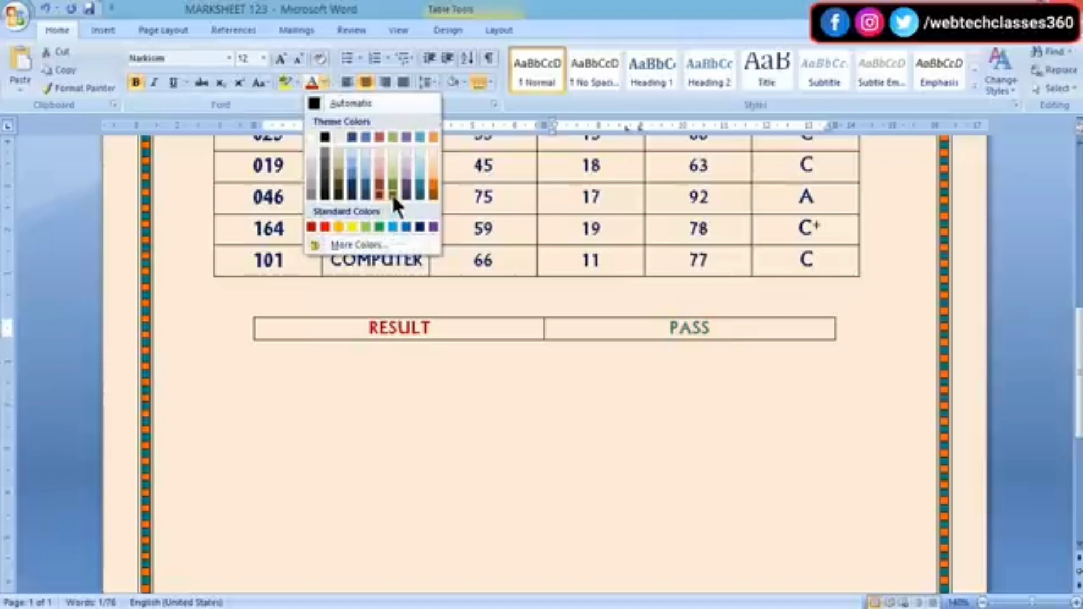
{"action": "left_click", "coordinate": [378, 226]}
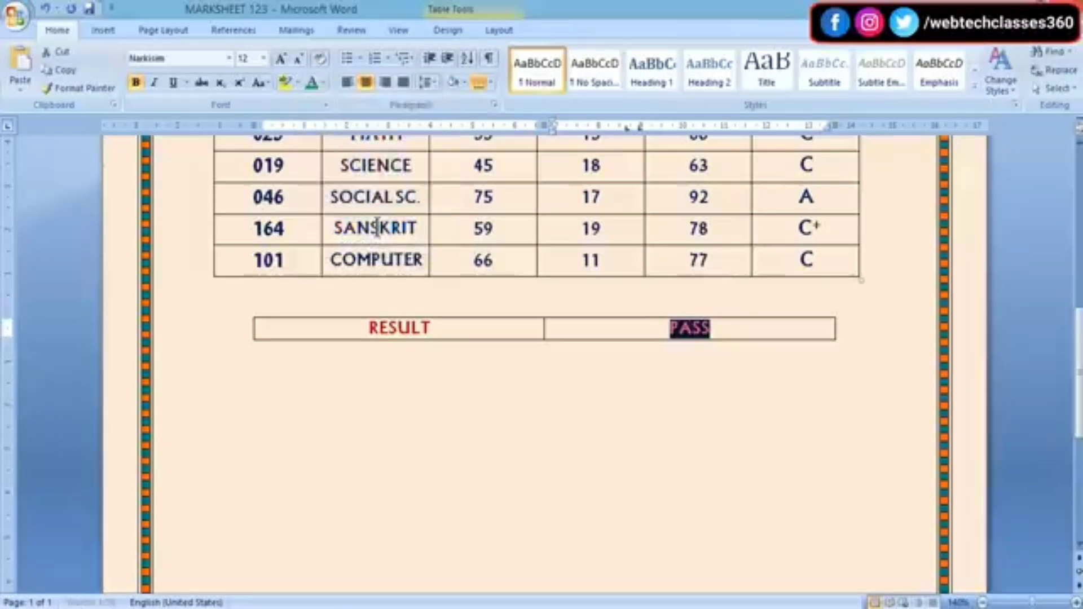
- Set the font size of both RESULT and PASS in the result table to 14
{"action": "left_click", "coordinate": [623, 332]}
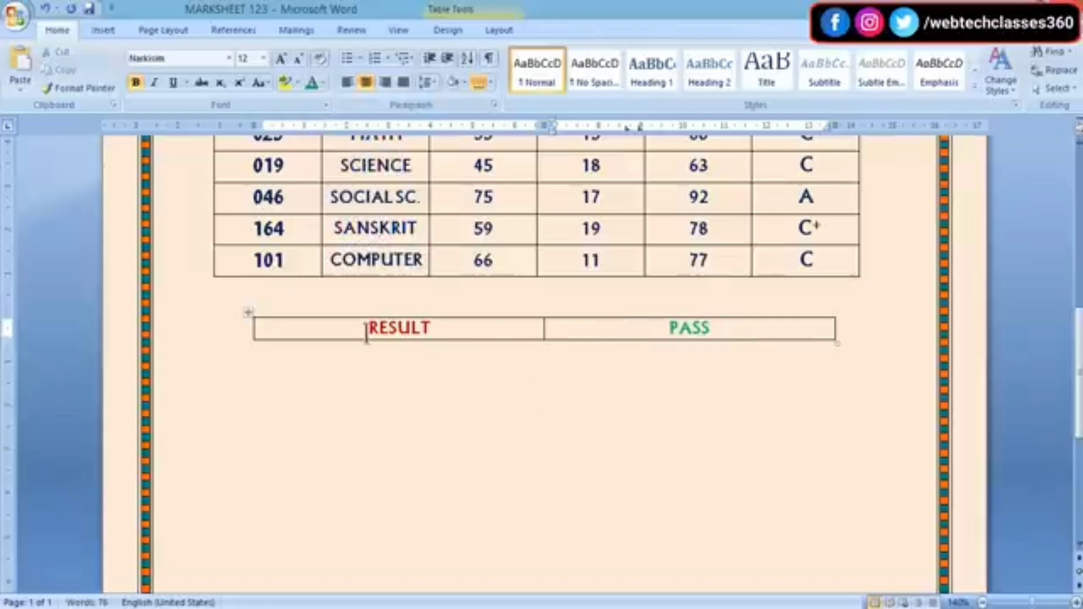
{"action": "left_click_drag", "start_coordinate": [366, 330], "coordinate": [749, 316]}
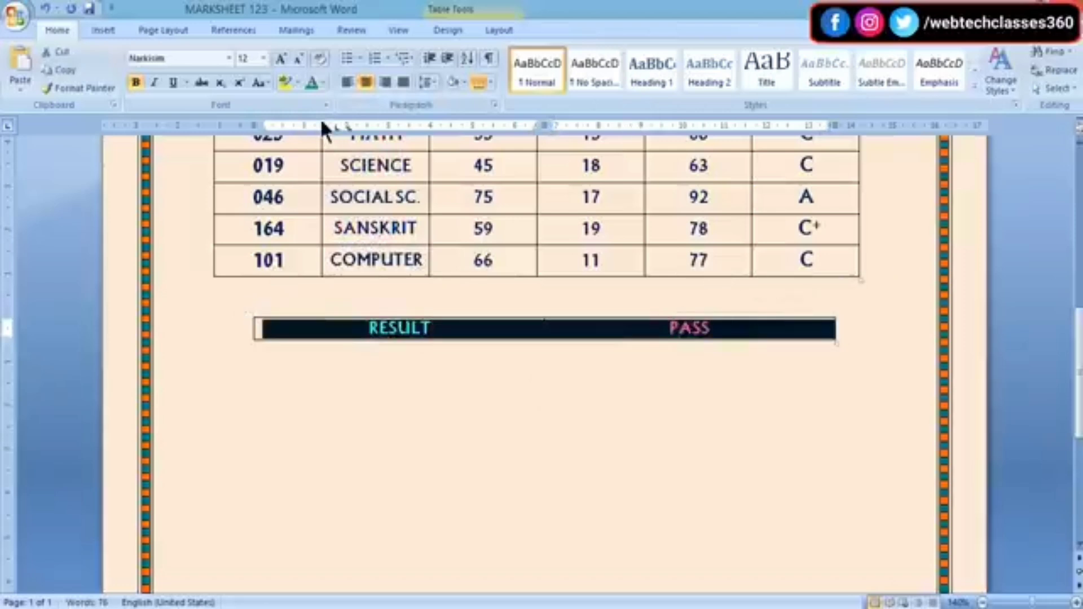
{"action": "left_click", "coordinate": [438, 337]}
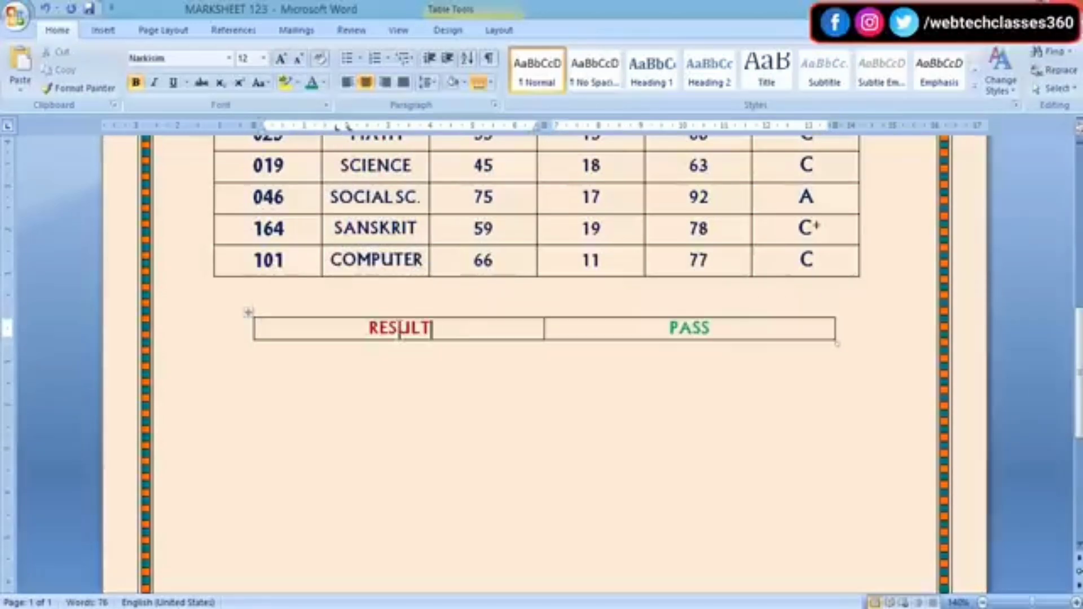
{"action": "left_click_drag", "start_coordinate": [367, 328], "coordinate": [713, 336]}
{"action": "left_click", "coordinate": [278, 61]}
{"action": "left_click", "coordinate": [278, 61]}
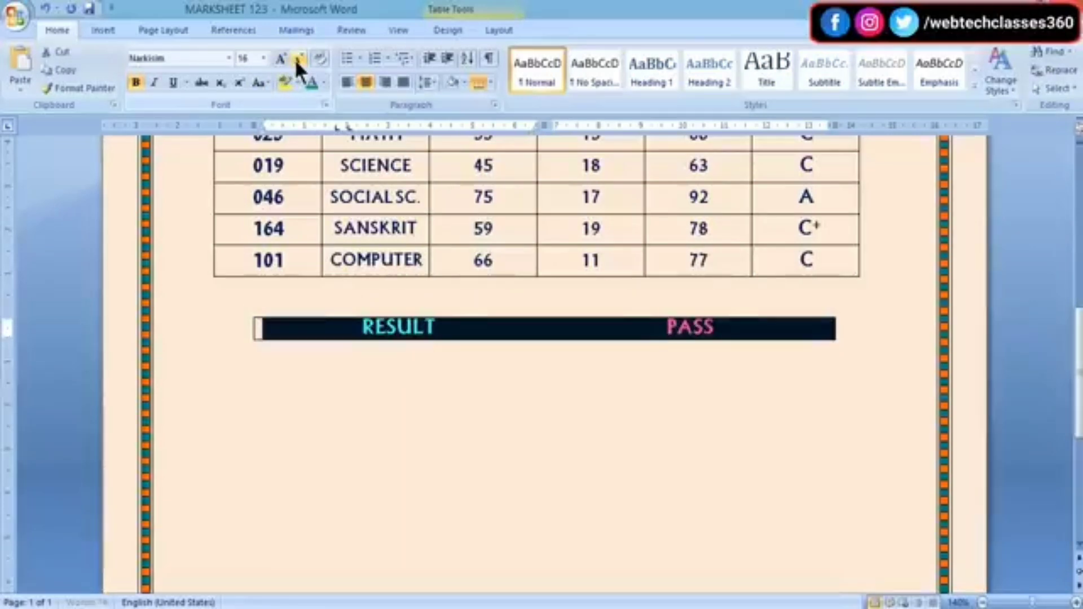
{"action": "left_click", "coordinate": [712, 480]}
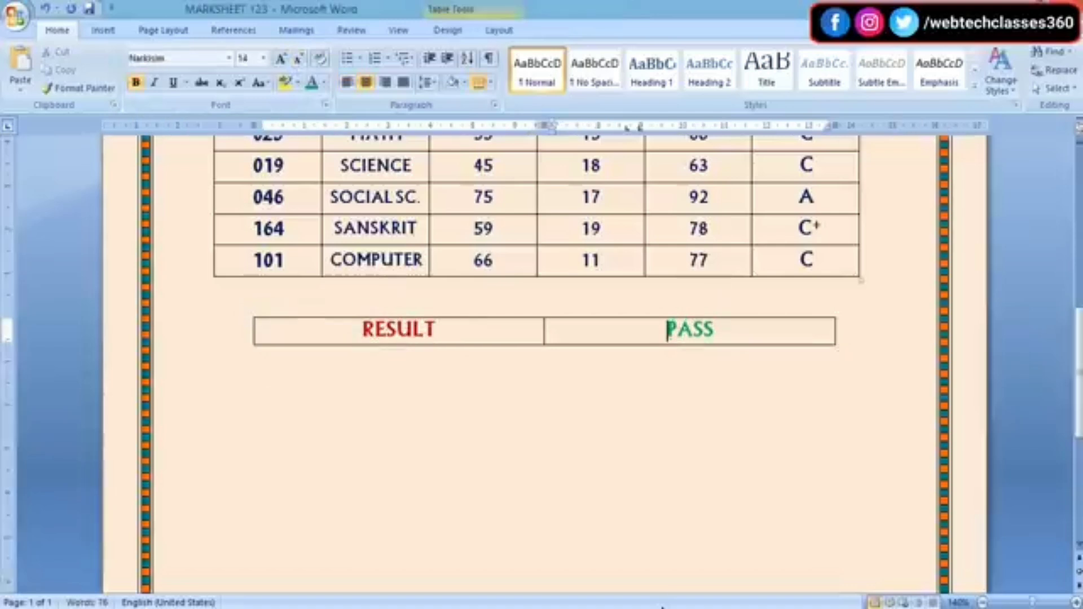
- Shade both the RESULT cell and the PASS cell of the result table yellow
{"action": "left_click", "coordinate": [396, 332]}
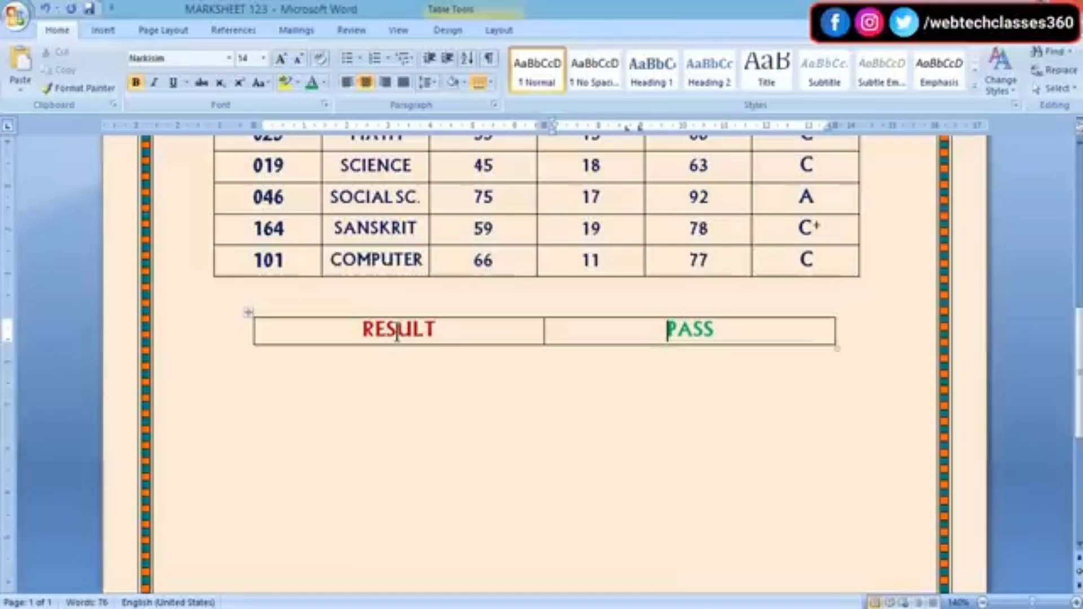
{"action": "left_click", "coordinate": [357, 329]}
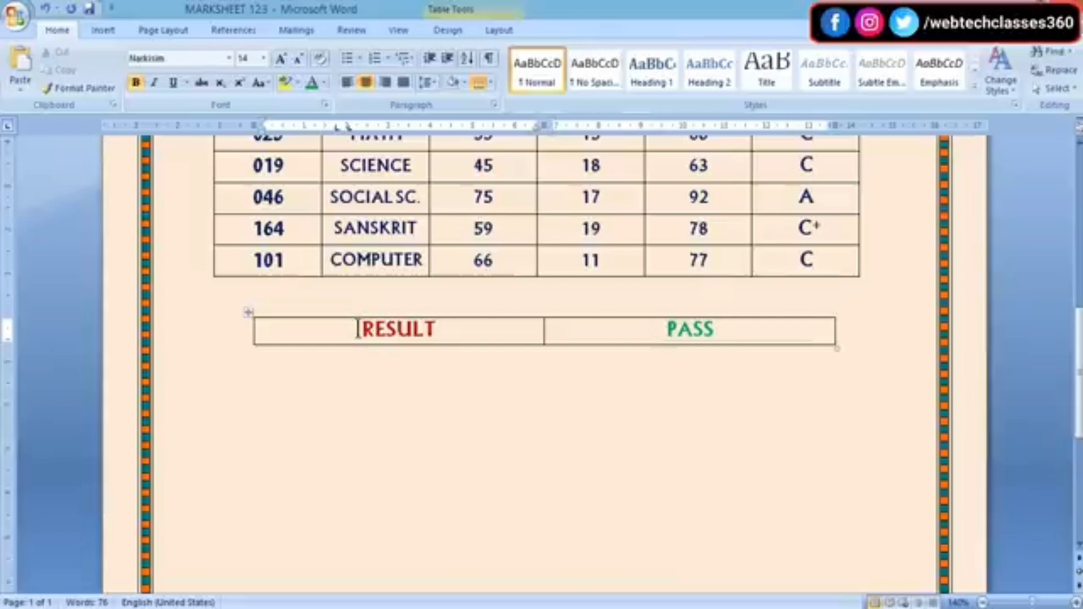
{"action": "left_click", "coordinate": [541, 331]}
{"action": "left_click", "coordinate": [442, 29]}
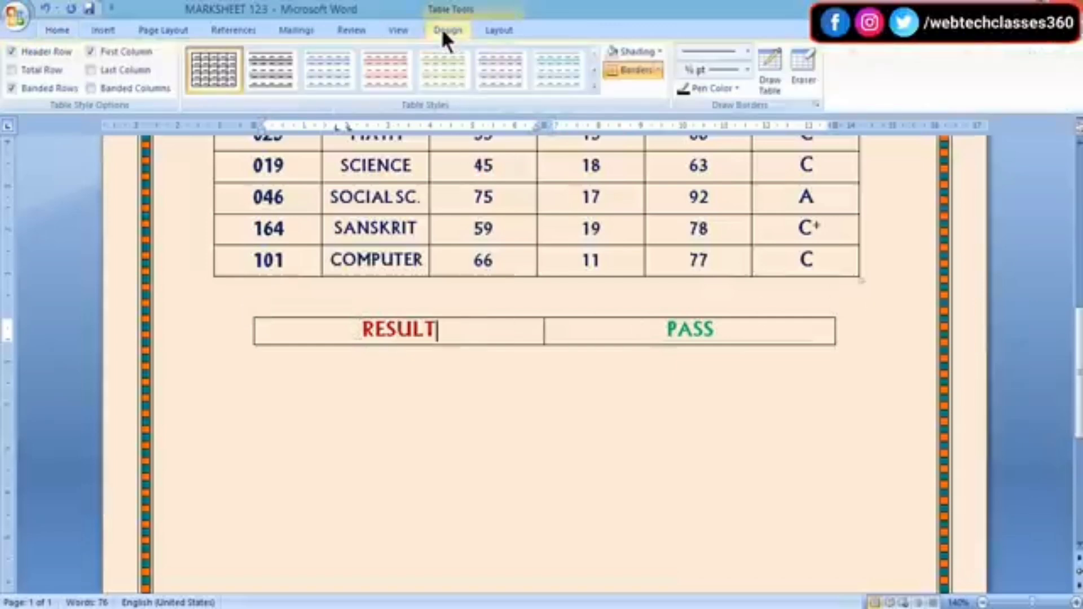
{"action": "left_click", "coordinate": [658, 51]}
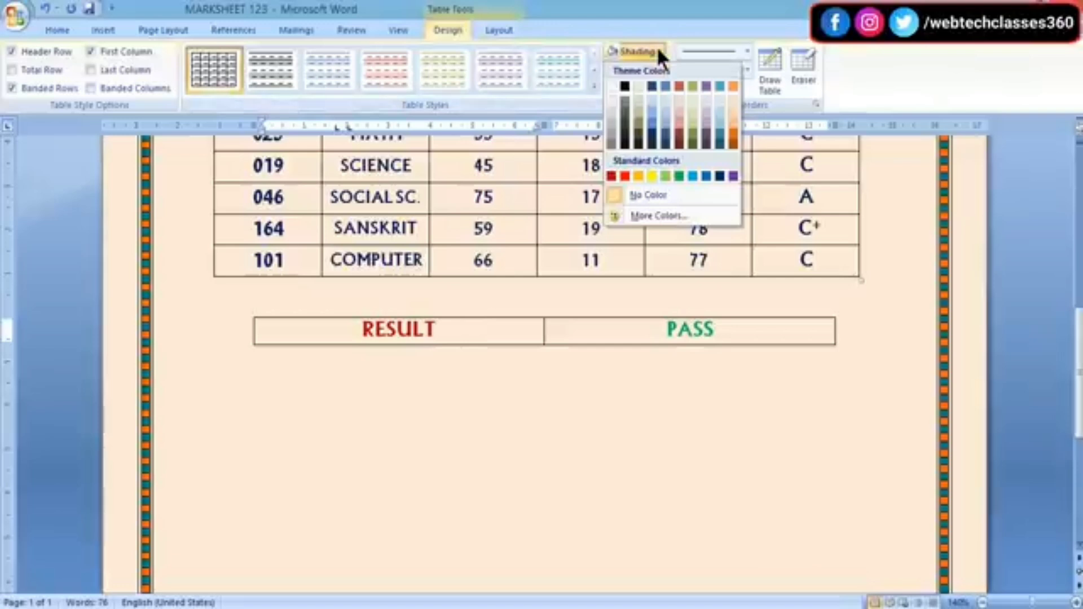
{"action": "left_click", "coordinate": [652, 176]}
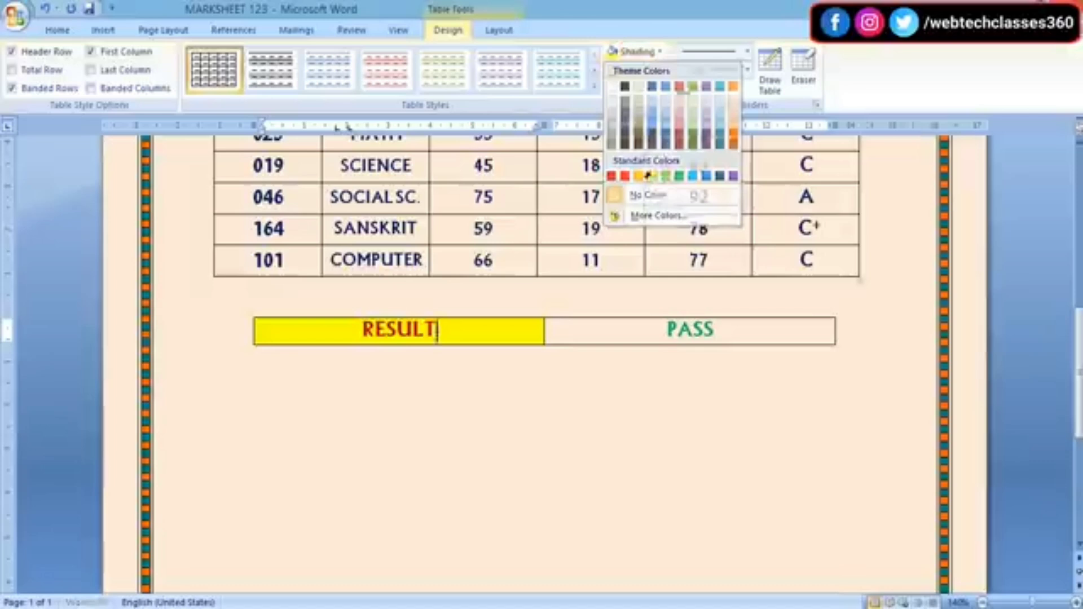
{"action": "left_click", "coordinate": [655, 324]}
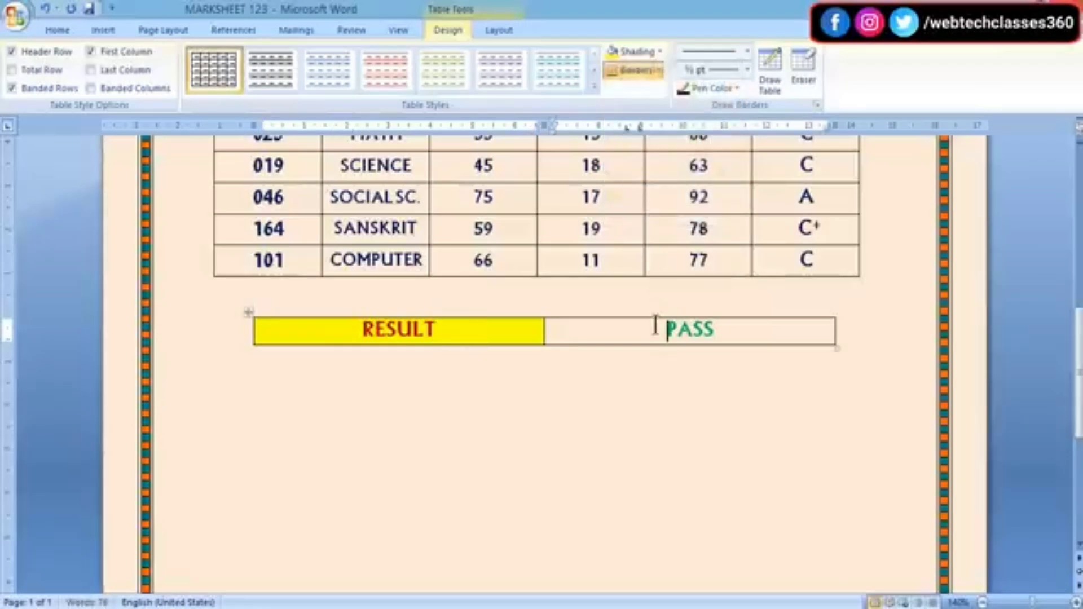
{"action": "left_click", "coordinate": [624, 52]}
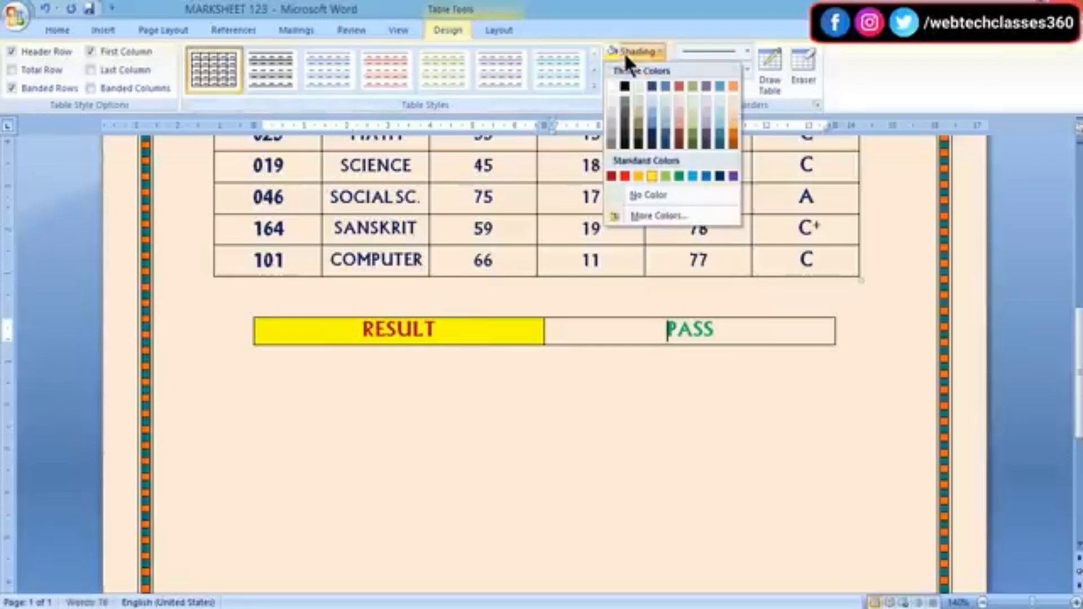
{"action": "left_click", "coordinate": [651, 175]}
{"action": "left_click", "coordinate": [689, 440]}
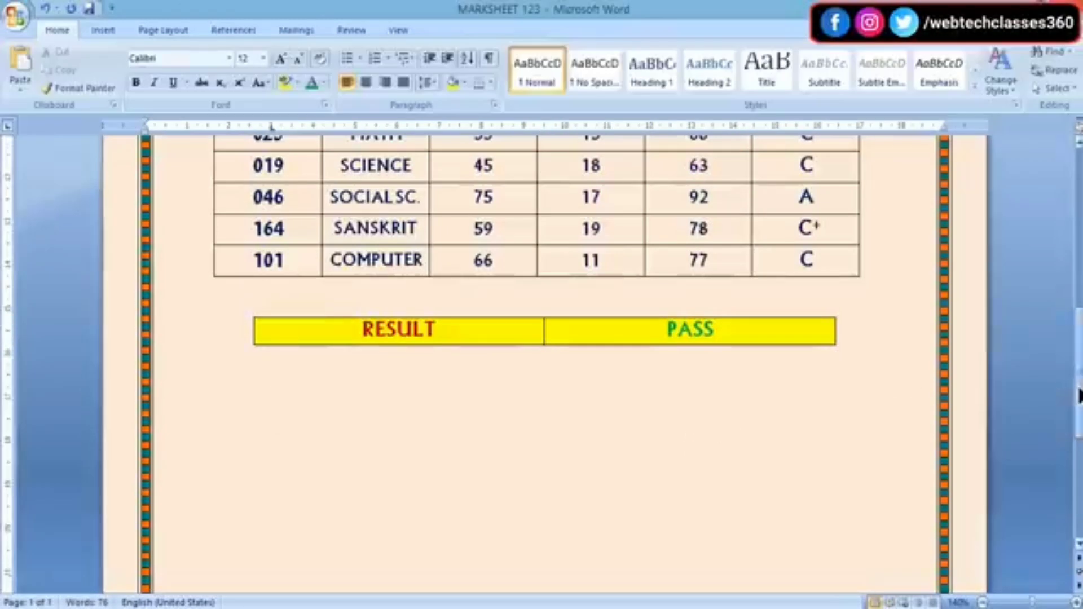
- Insert a new table with 2 columns and 9 rows below the result table
{"action": "left_click_drag", "start_coordinate": [1079, 396], "coordinate": [1080, 350]}
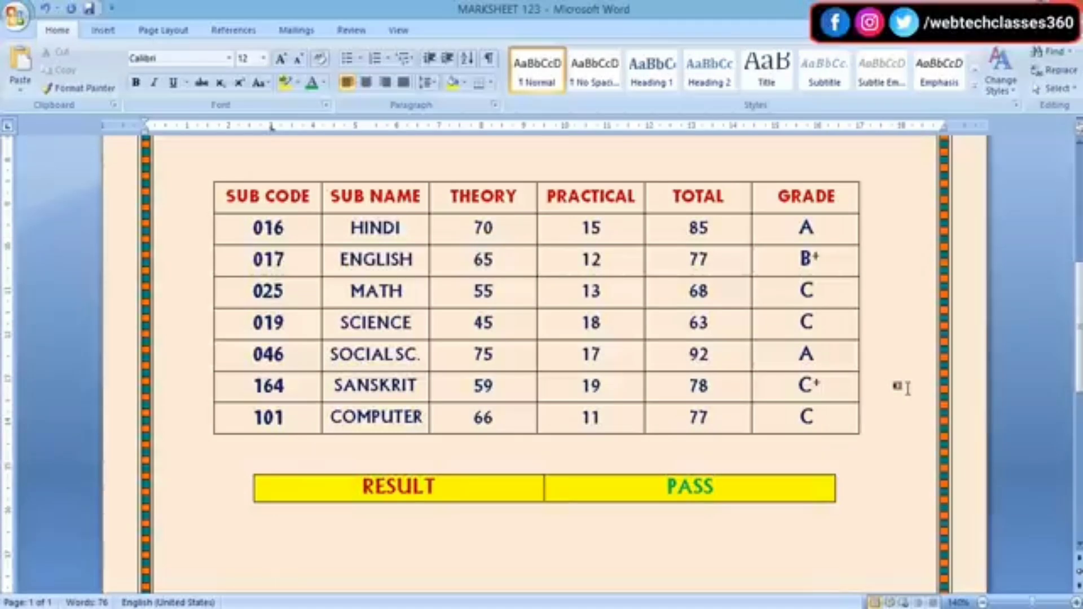
{"action": "scroll", "coordinate": [1079, 354], "scroll_direction": "down", "scroll_amount": 6}
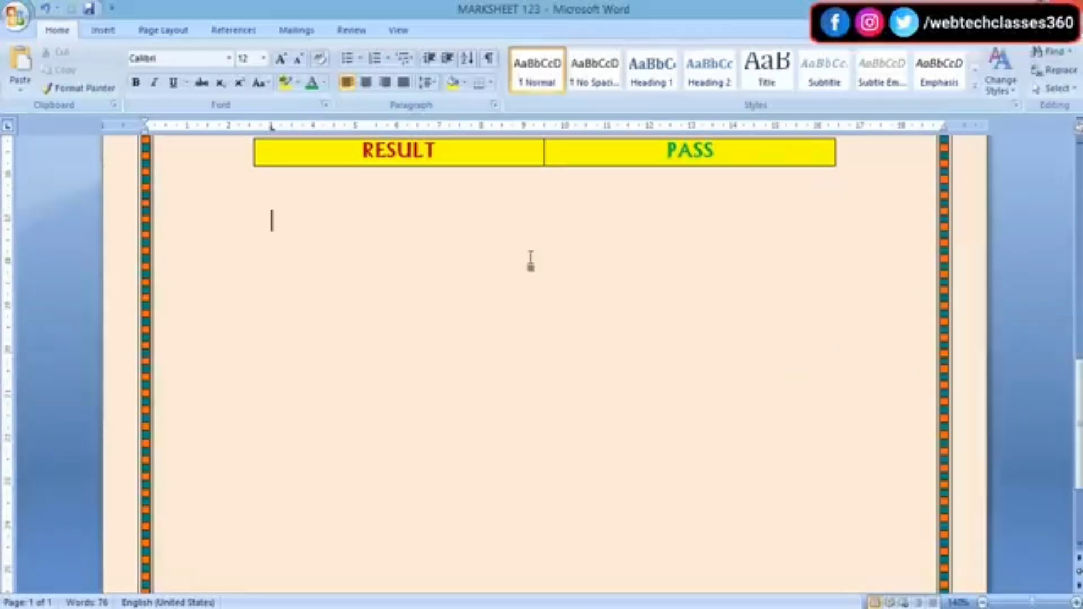
{"action": "left_click", "coordinate": [110, 32]}
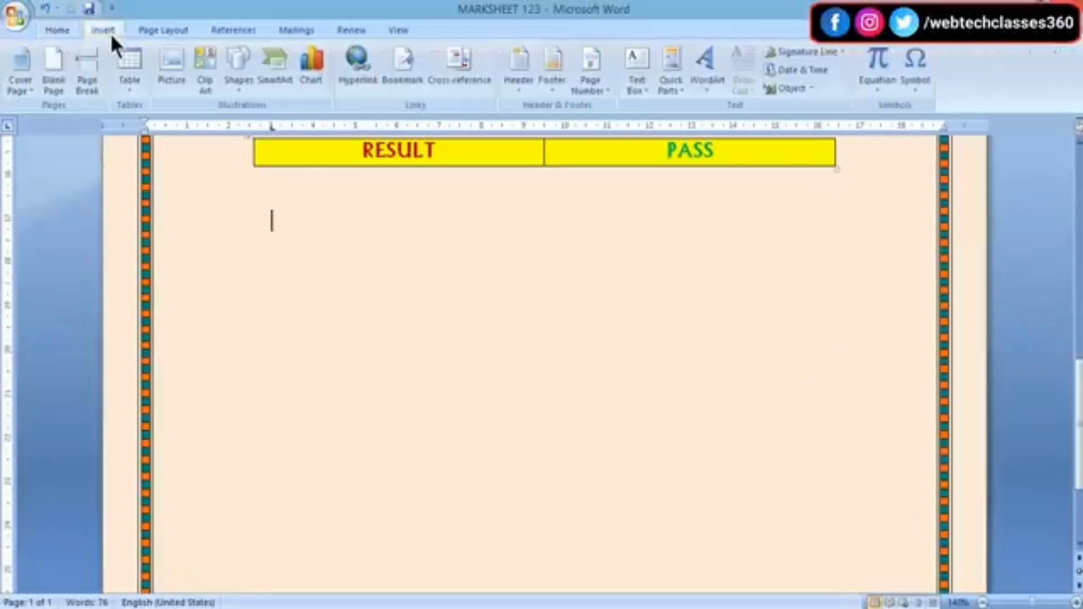
{"action": "left_click", "coordinate": [130, 72]}
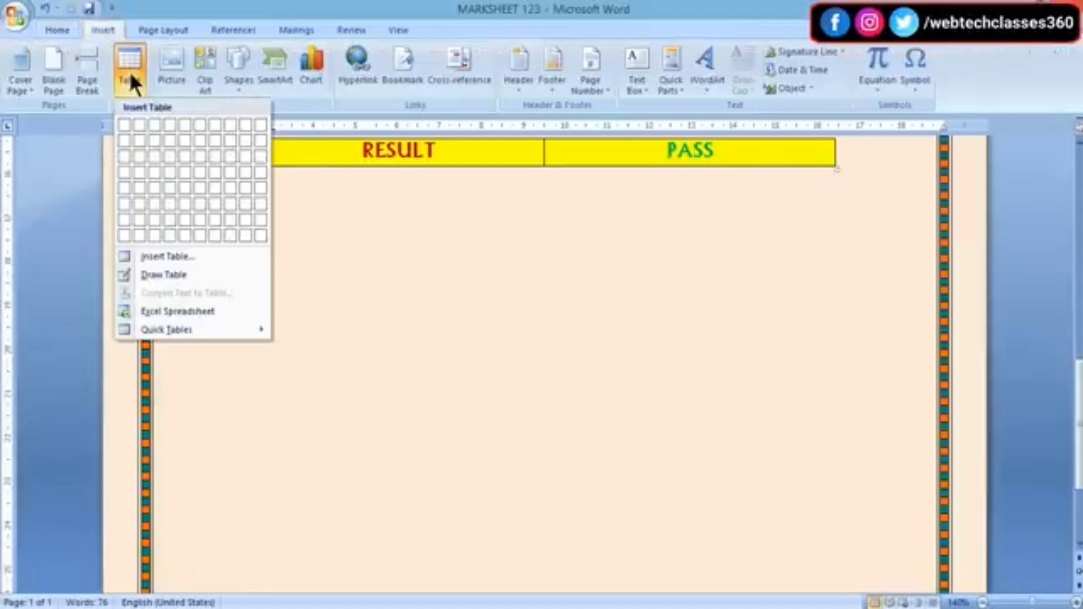
{"action": "left_click", "coordinate": [155, 255]}
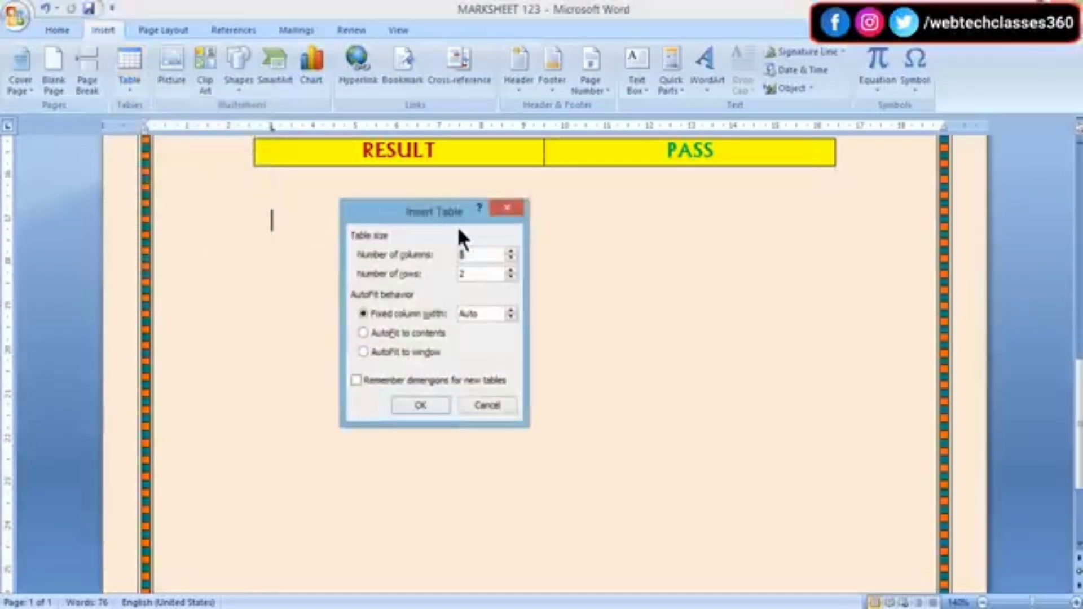
{"action": "left_click_drag", "start_coordinate": [446, 214], "coordinate": [456, 219]}
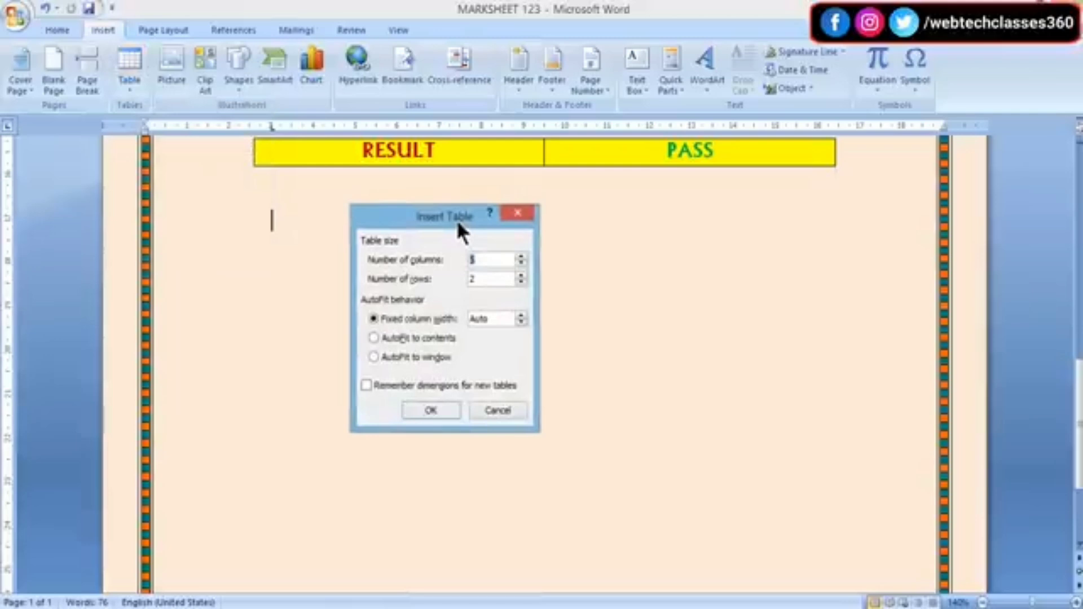
{"action": "left_click", "coordinate": [489, 260]}
{"action": "key", "text": "BackSpace"}
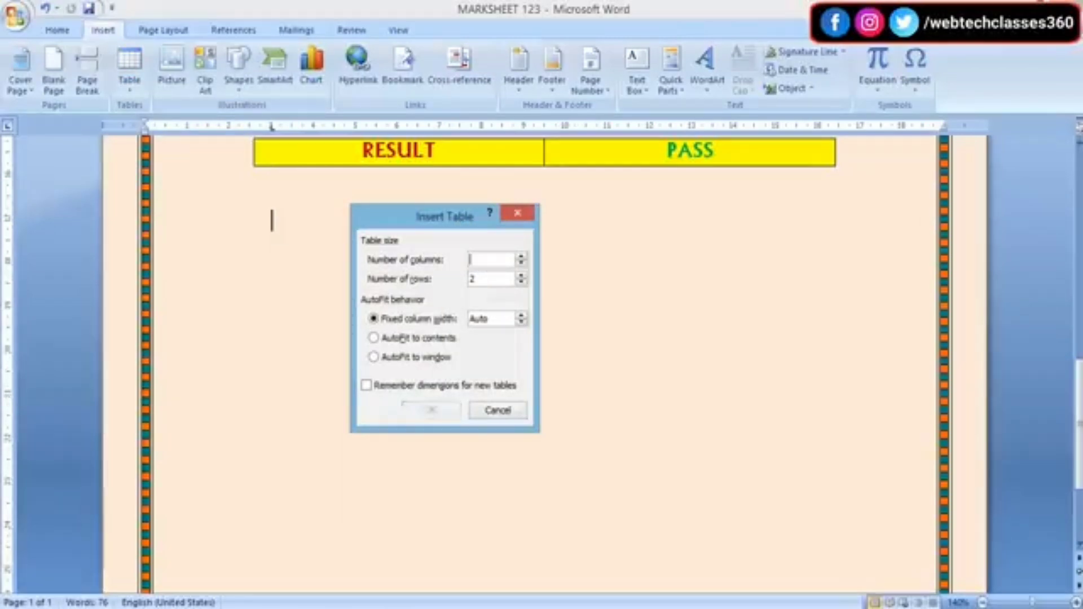
{"action": "type", "text": "2"}
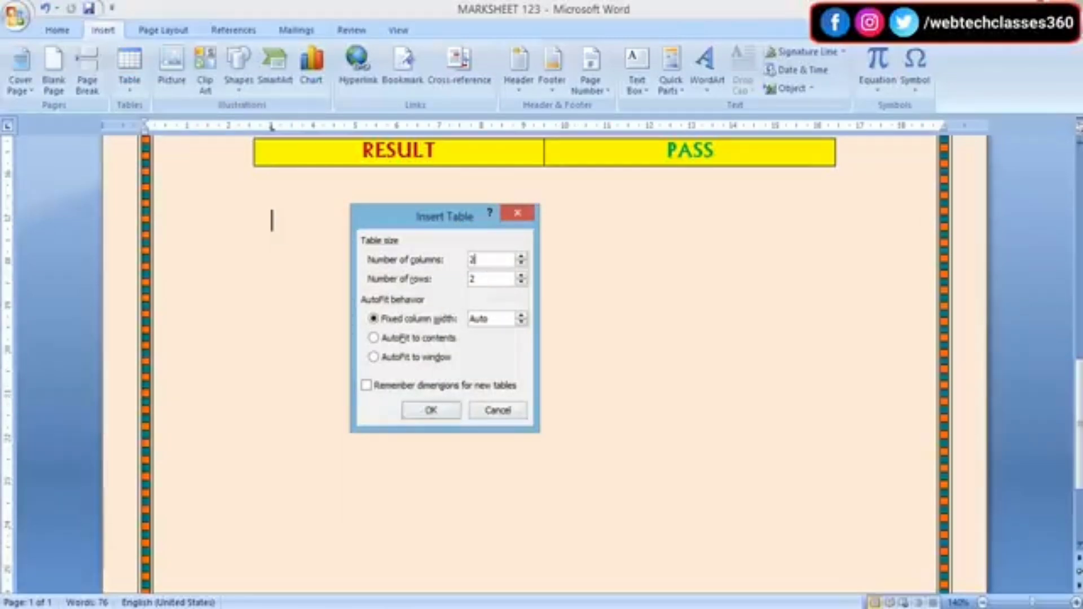
{"action": "key", "text": "BackSpace"}
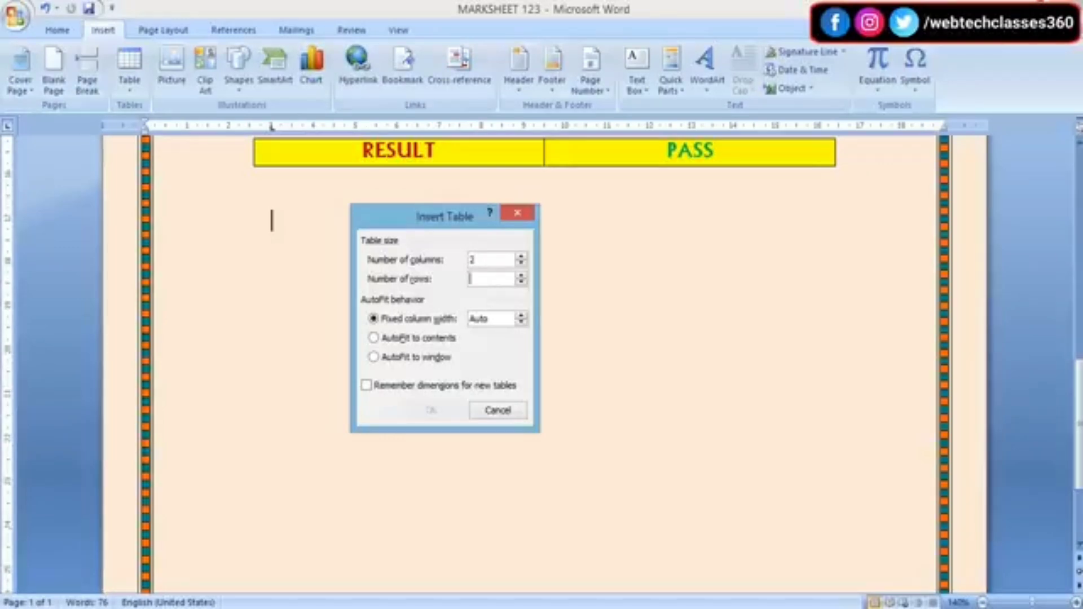
{"action": "type", "text": "9"}
{"action": "left_click", "coordinate": [444, 404]}
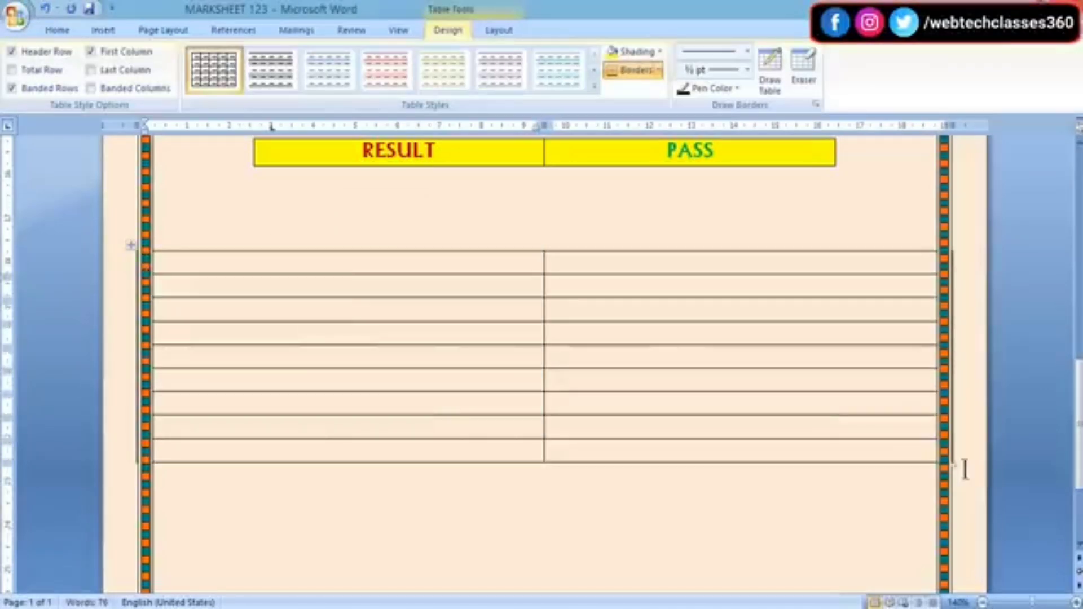
- Narrow the new table's columns to about 3 cm each and move it so its left edge roughly lines up with the result table
{"action": "left_click_drag", "start_coordinate": [953, 466], "coordinate": [637, 429]}
{"action": "left_click_drag", "start_coordinate": [131, 243], "coordinate": [261, 258]}
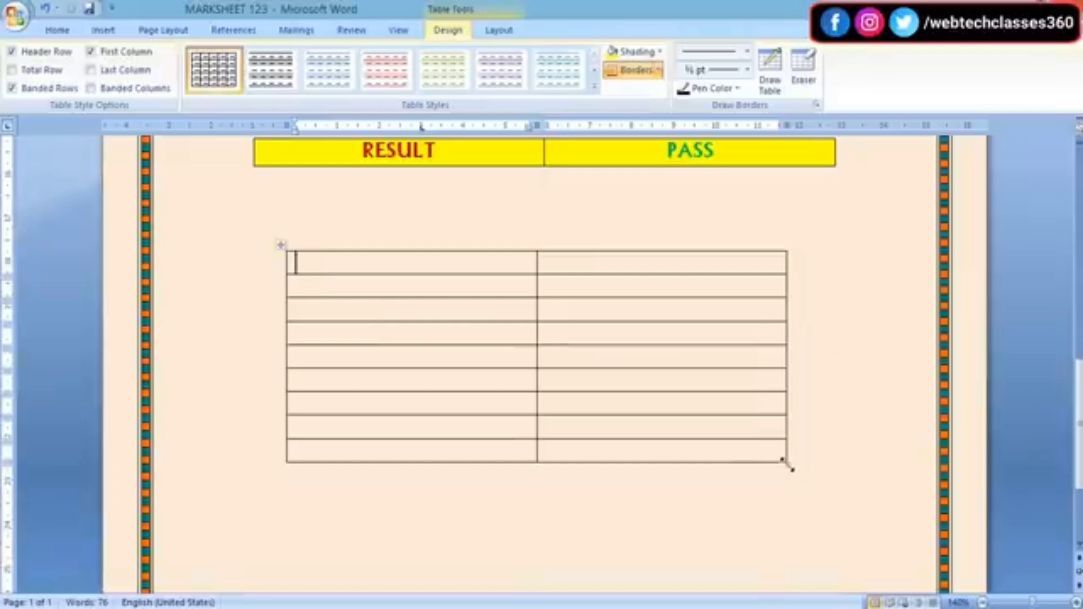
{"action": "left_click_drag", "start_coordinate": [787, 464], "coordinate": [542, 462]}
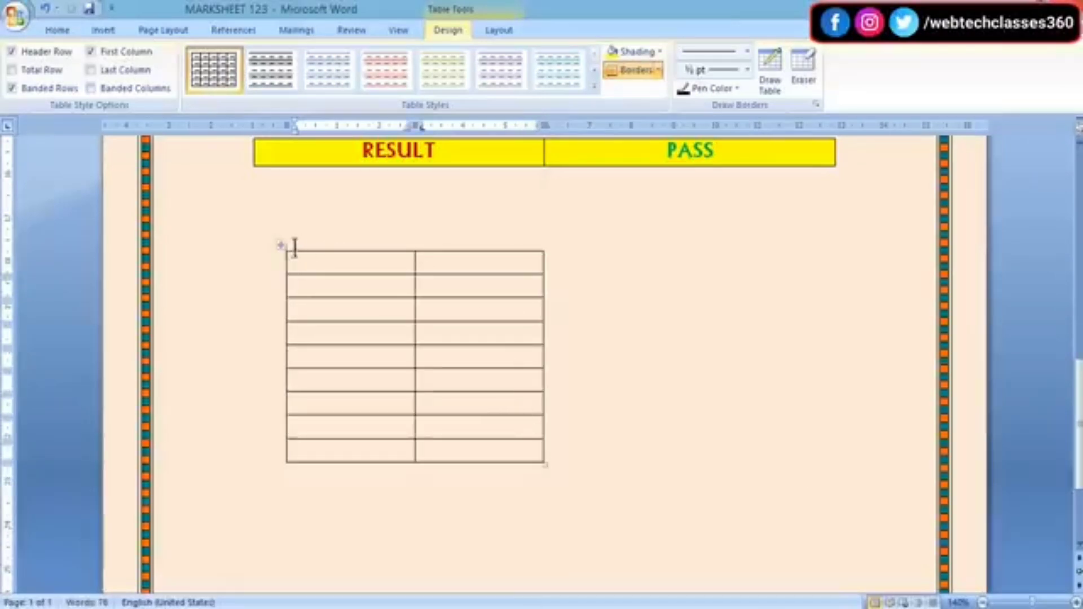
{"action": "left_click_drag", "start_coordinate": [280, 244], "coordinate": [244, 246]}
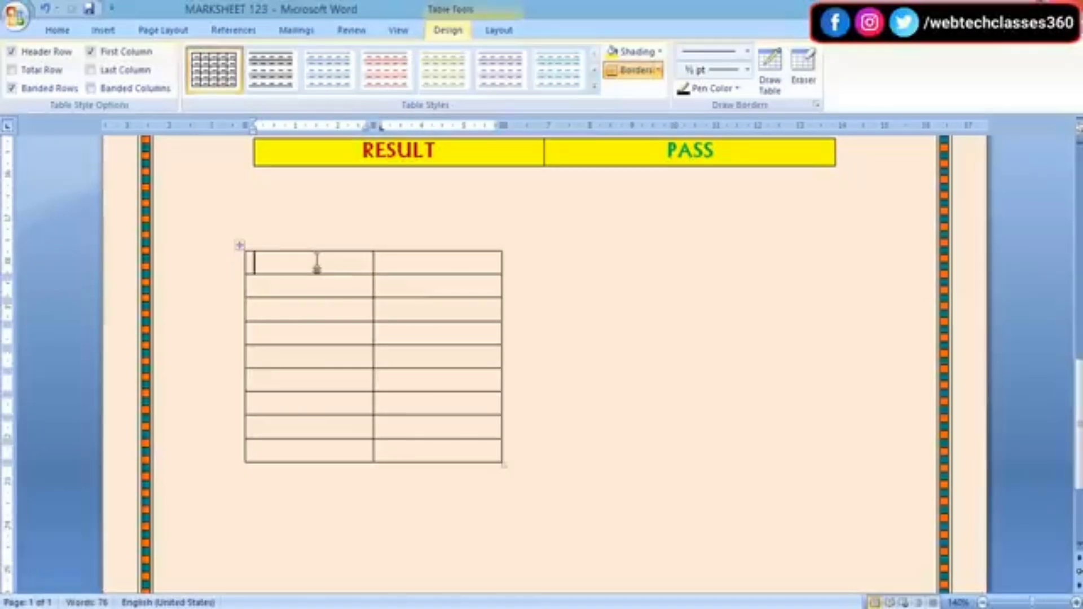
- Enter the column headings MARKS and GRADE in the first row of the new table
{"action": "type", "text": "MARKS"}
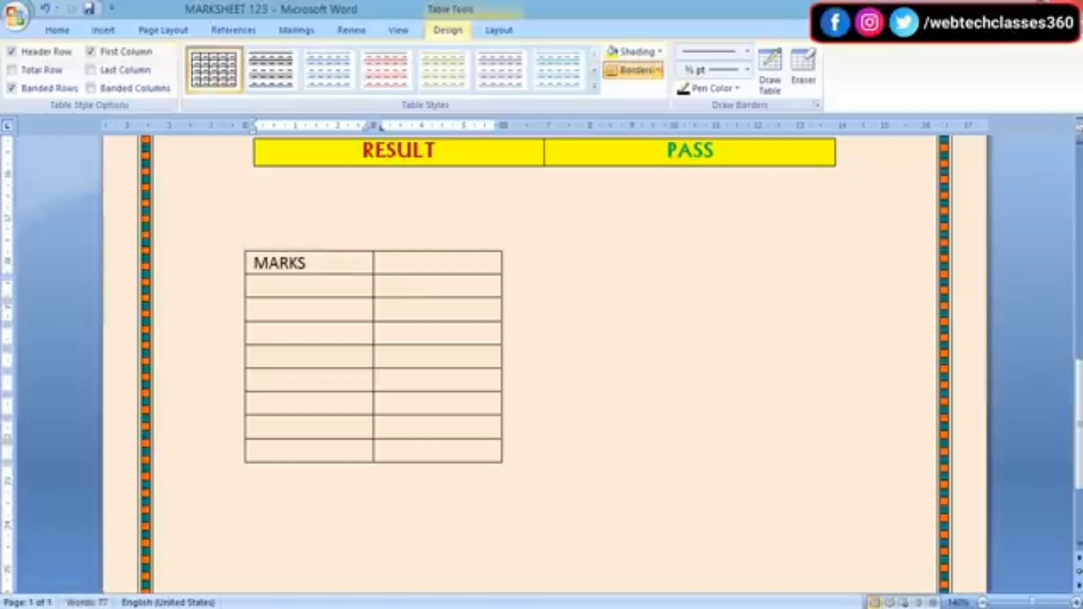
{"action": "left_click", "coordinate": [391, 260]}
{"action": "type", "text": "GRADE"}
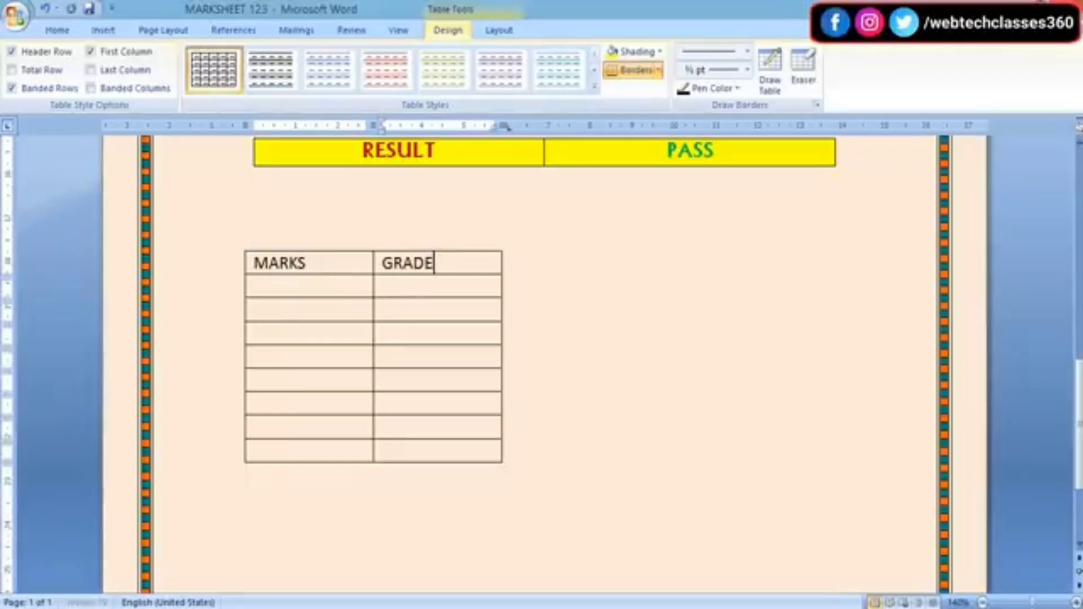
- Centre the text in every cell of the grading table and make the MARKS and GRADE header row bold
{"action": "left_click_drag", "start_coordinate": [252, 263], "coordinate": [447, 449]}
{"action": "key", "text": "ctrl+e"}
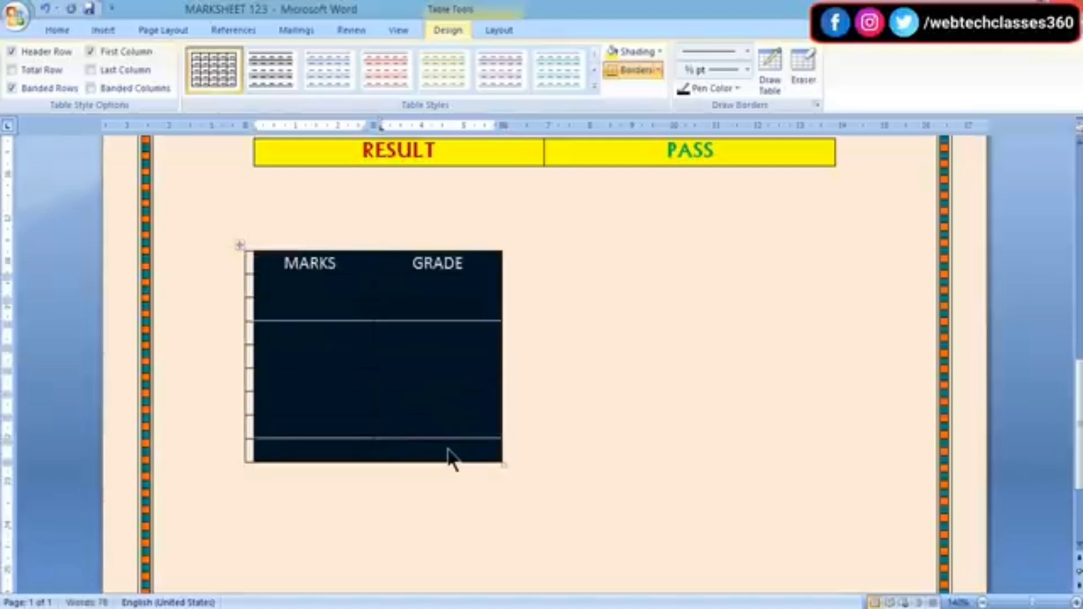
{"action": "left_click", "coordinate": [329, 265]}
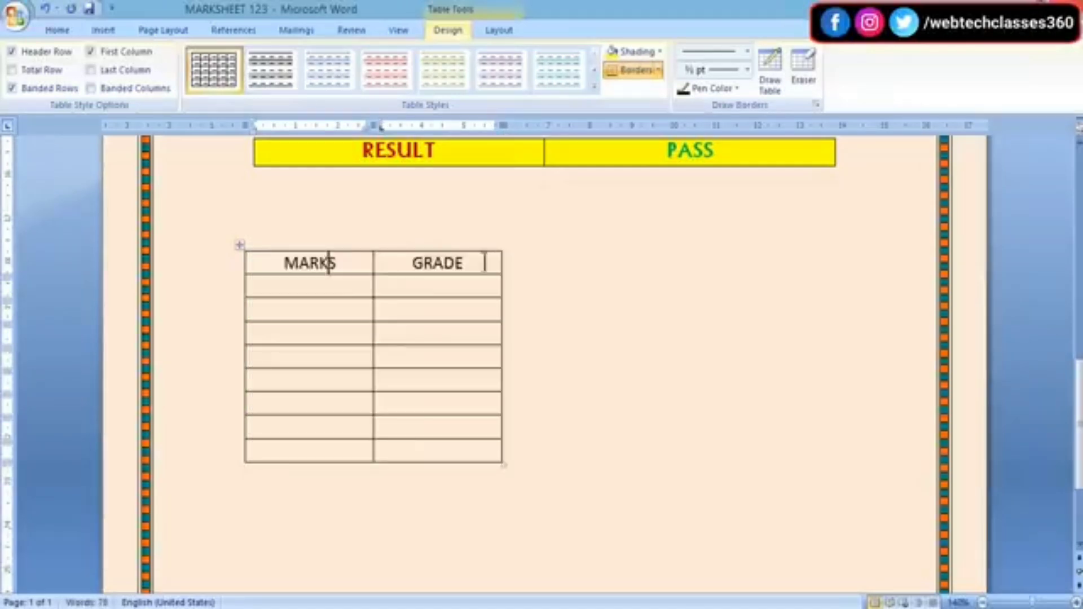
{"action": "left_click", "coordinate": [241, 259]}
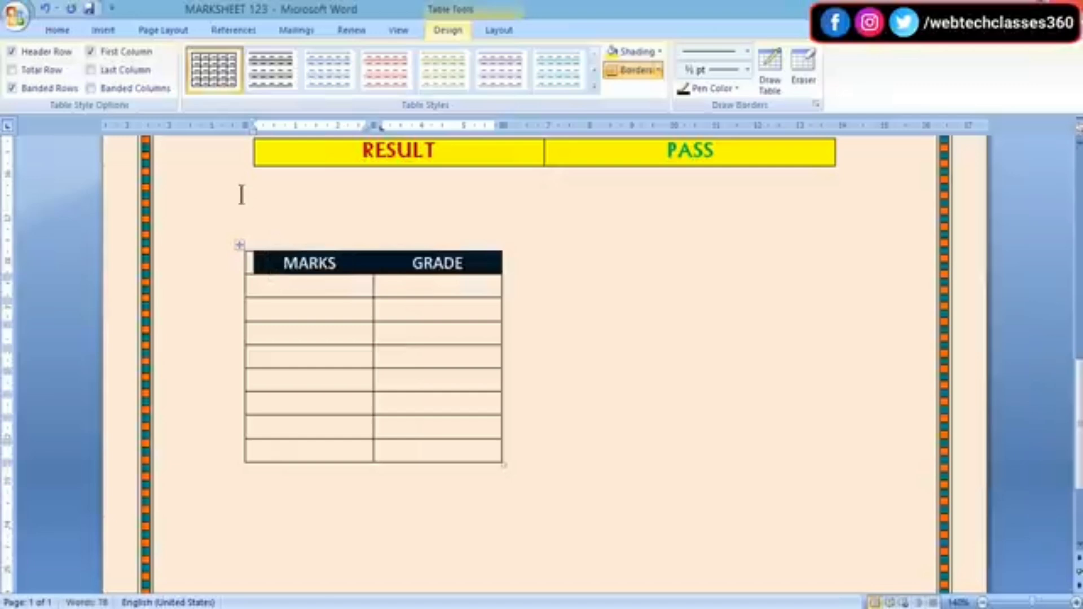
- Enter the marks range 91-100 with grade A+ in the first row below the grading table's headers
{"action": "left_click", "coordinate": [317, 292]}
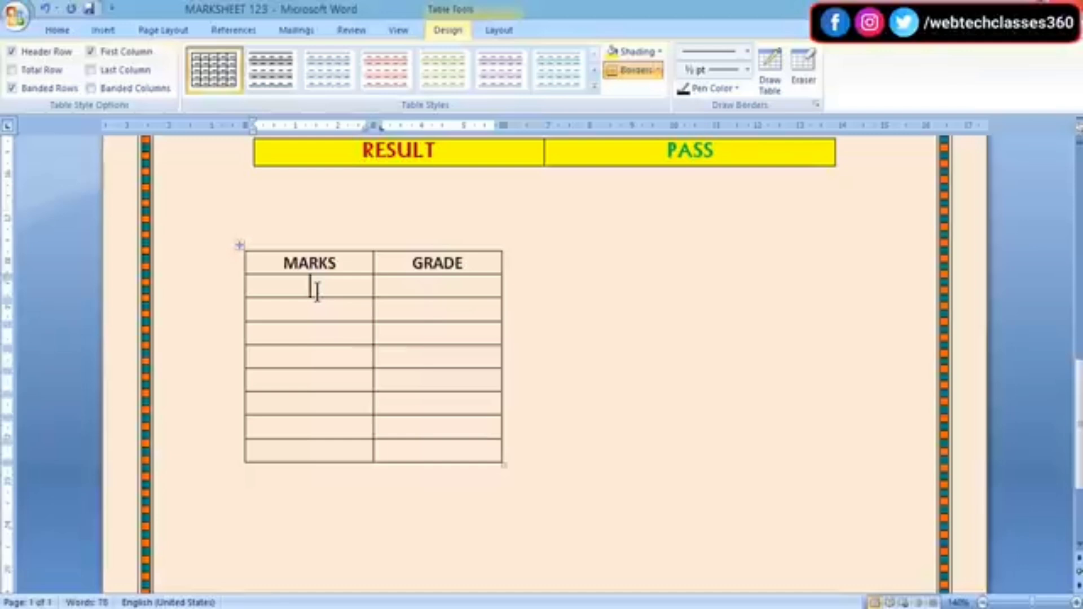
{"action": "type", "text": "91-"}
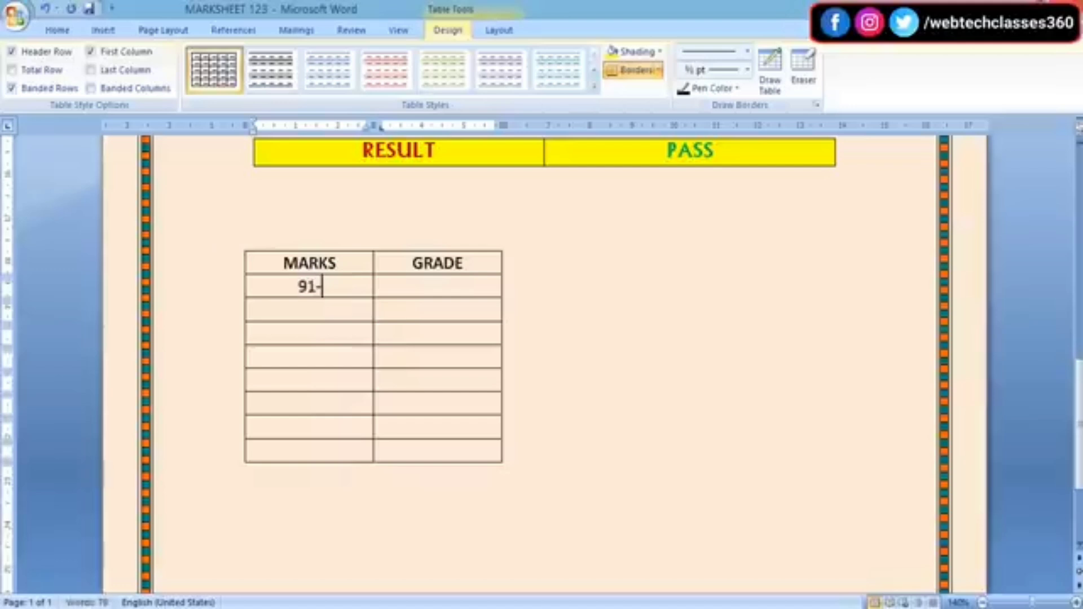
{"action": "type", "text": "100"}
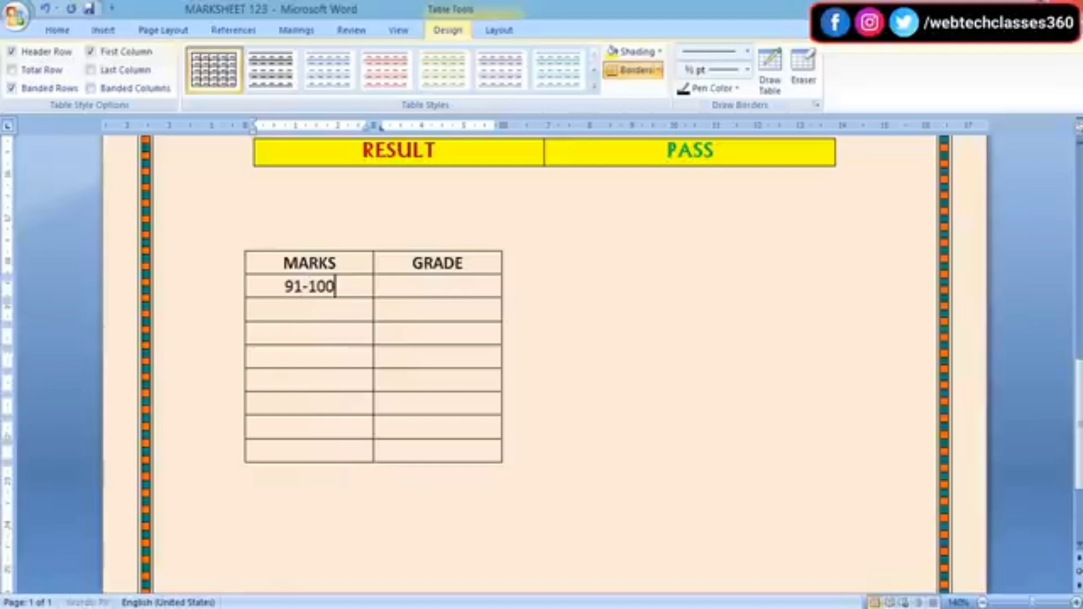
{"action": "left_click", "coordinate": [424, 285]}
{"action": "type", "text": "A"}
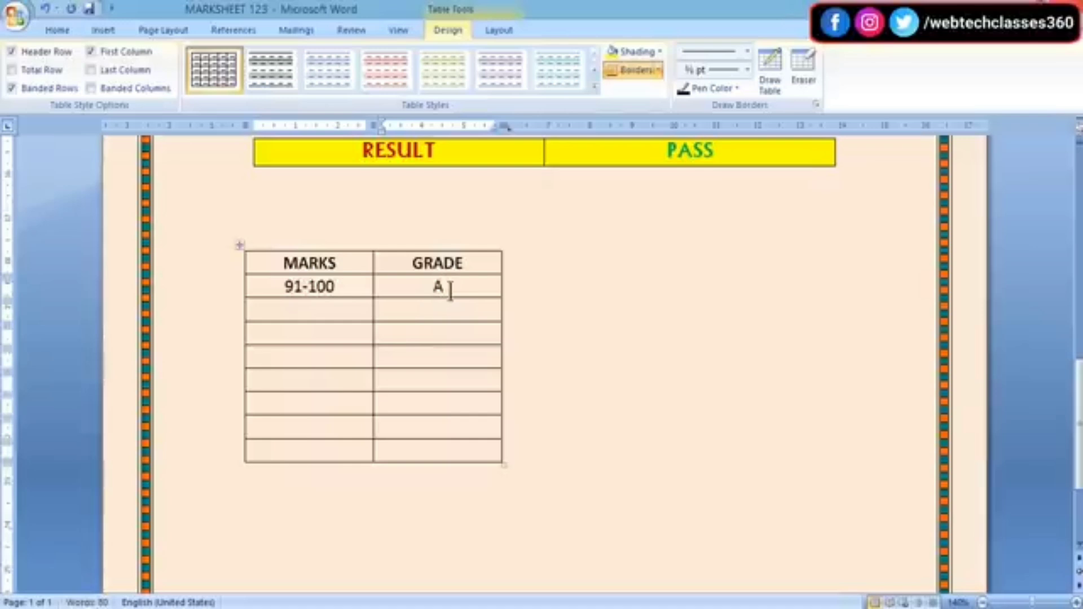
{"action": "type", "text": "+"}
- Superscript the plus sign in A+ and fill the remaining grading rows from 81-90 with grade A down to 0-32 with grade F
{"action": "left_click", "coordinate": [58, 30]}
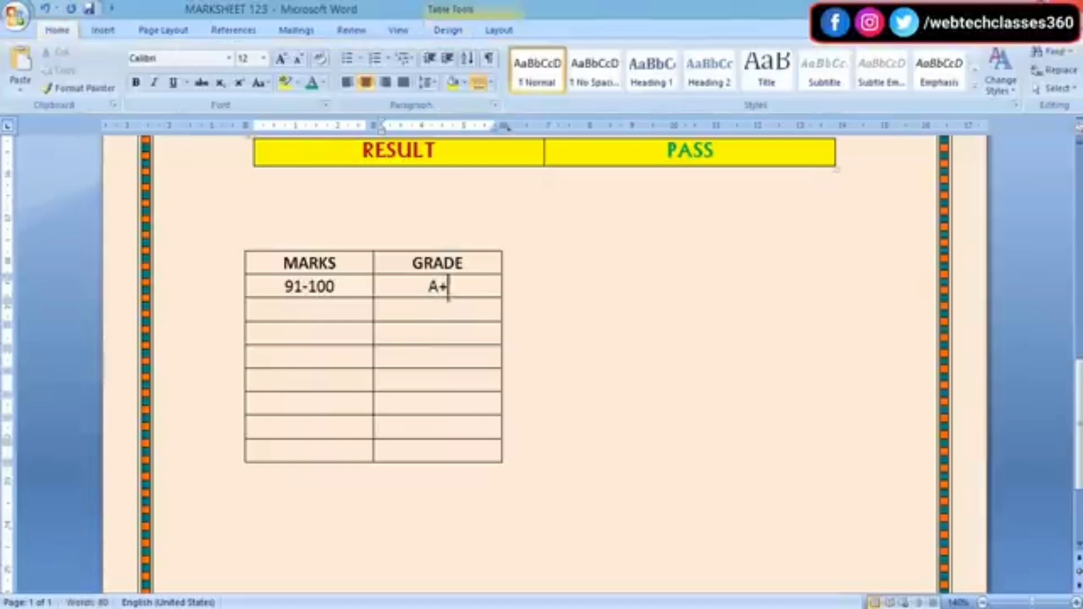
{"action": "left_click_drag", "start_coordinate": [450, 288], "coordinate": [442, 288]}
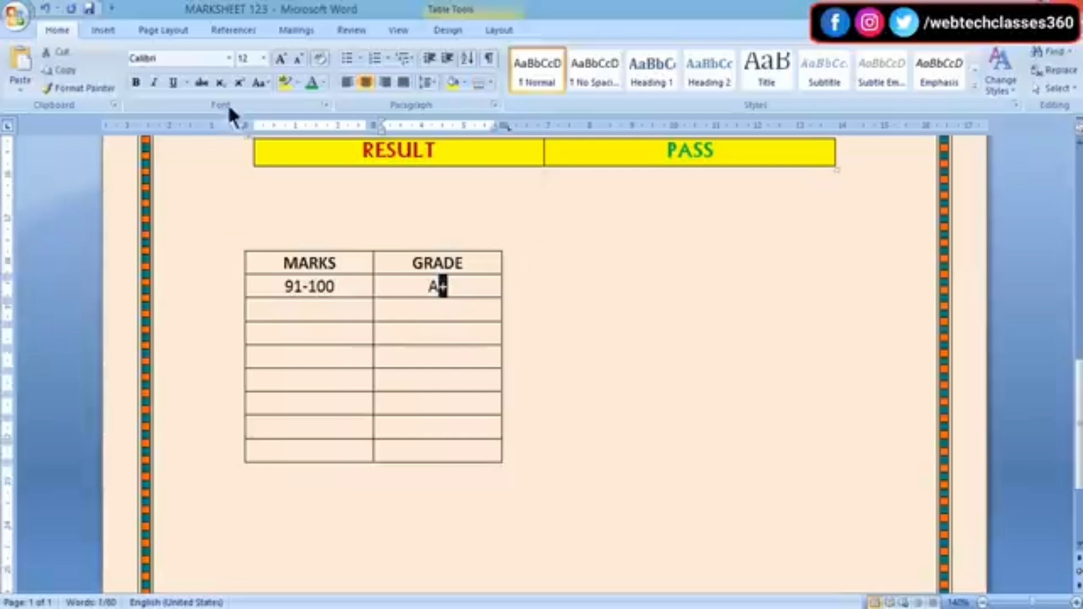
{"action": "left_click", "coordinate": [238, 82]}
{"action": "left_click", "coordinate": [329, 311]}
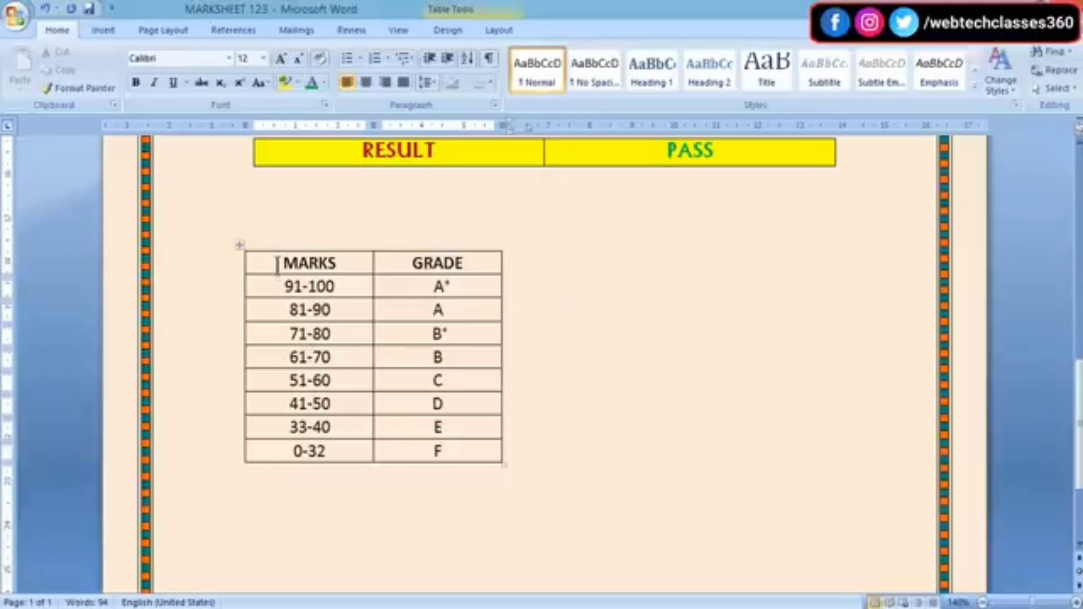
- Shade the MARKS and GRADE header row of the grading table yellow
{"action": "left_click_drag", "start_coordinate": [282, 263], "coordinate": [404, 261]}
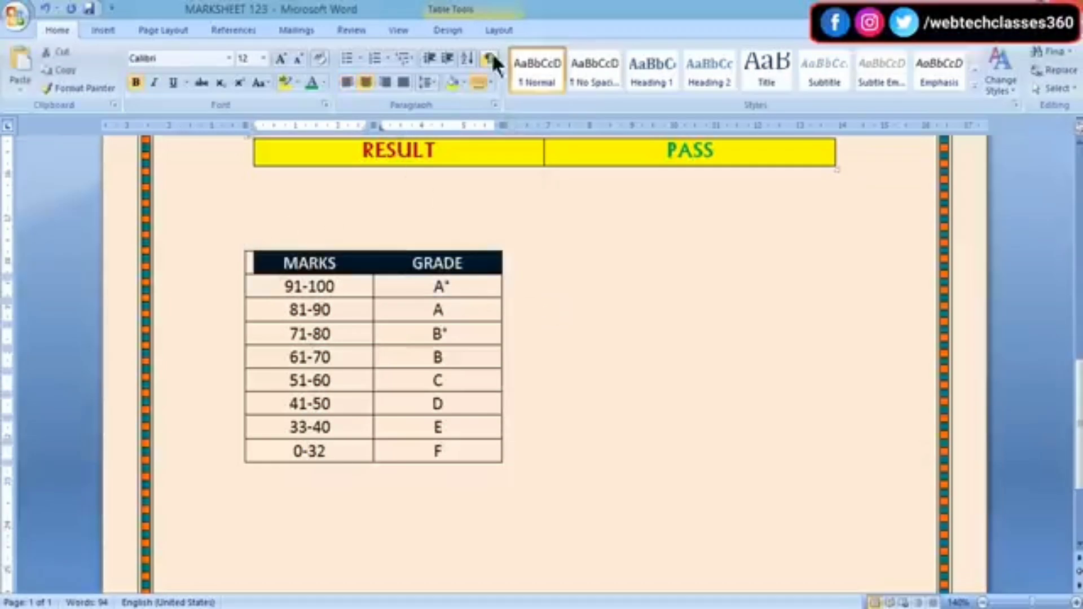
{"action": "left_click", "coordinate": [499, 30]}
{"action": "left_click", "coordinate": [466, 31]}
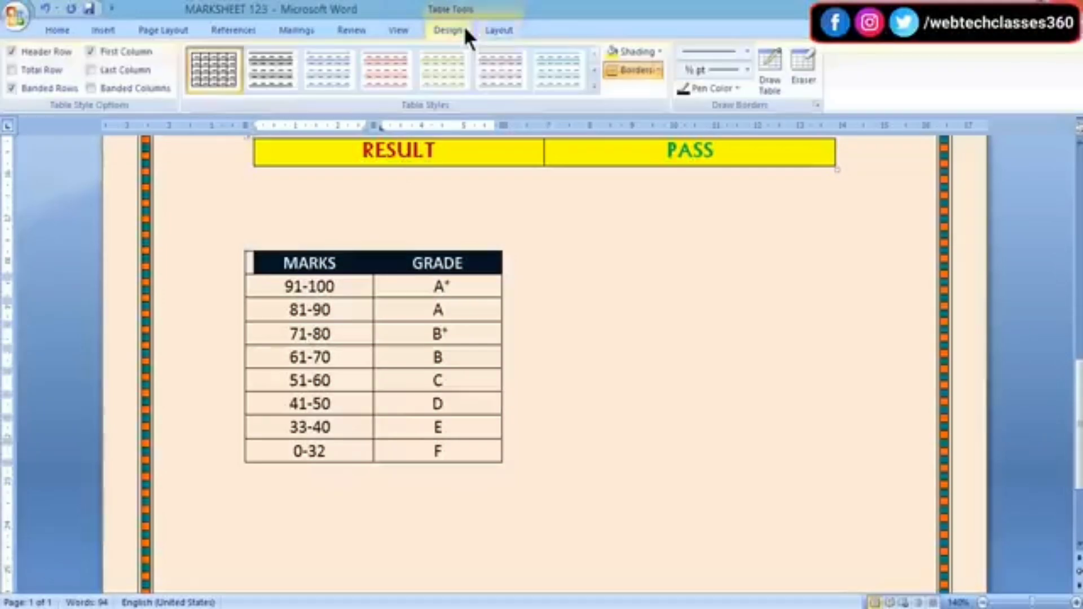
{"action": "left_click", "coordinate": [629, 50]}
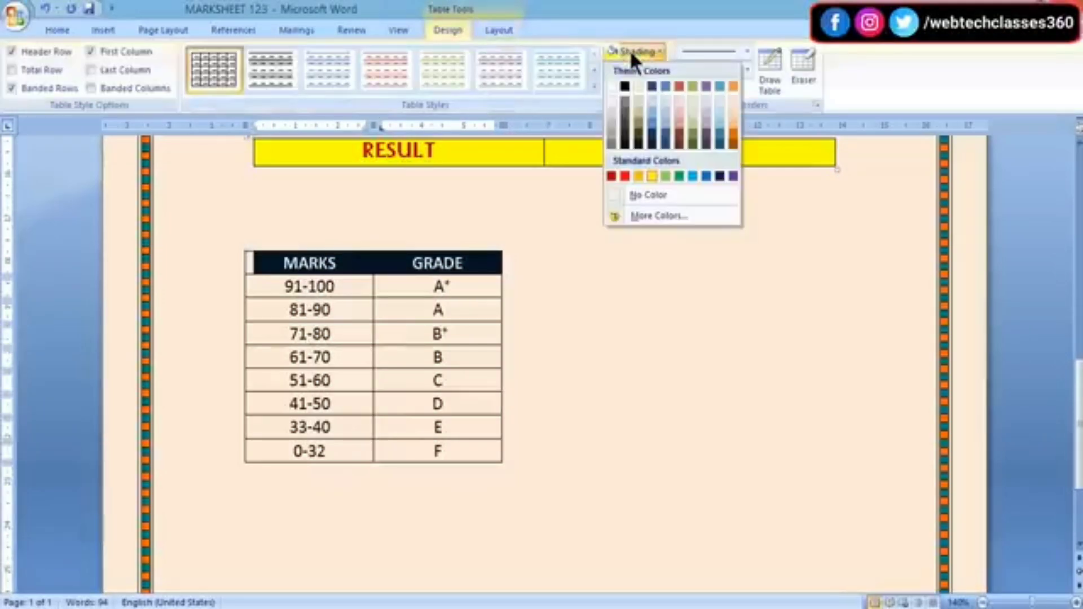
{"action": "left_click", "coordinate": [651, 175]}
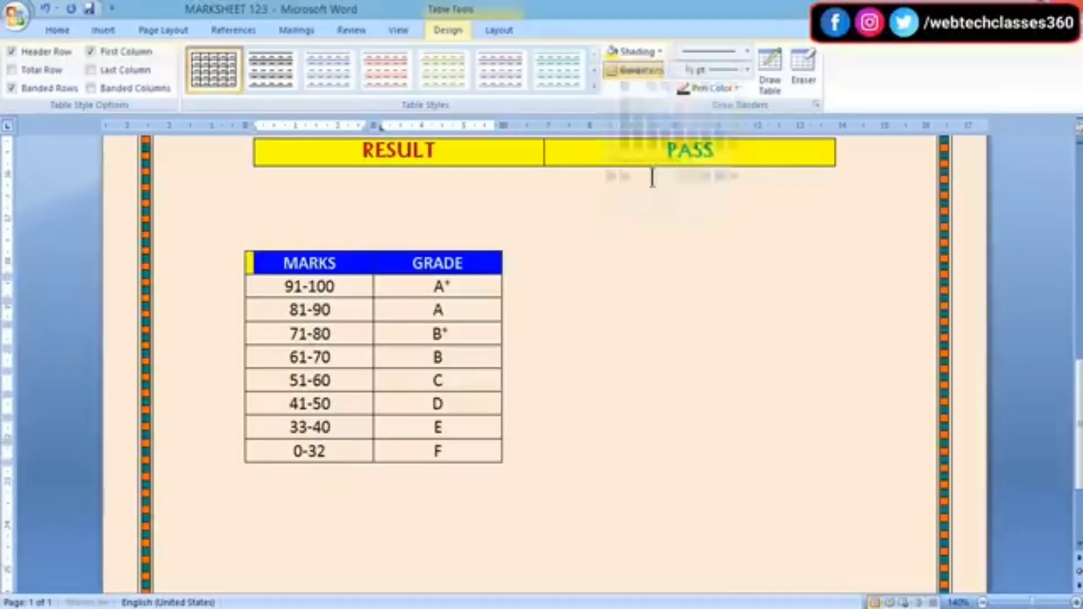
- Set the font color of the MARKS and GRADE header text to red
{"action": "left_click", "coordinate": [448, 263]}
{"action": "left_click_drag", "start_coordinate": [477, 261], "coordinate": [326, 264]}
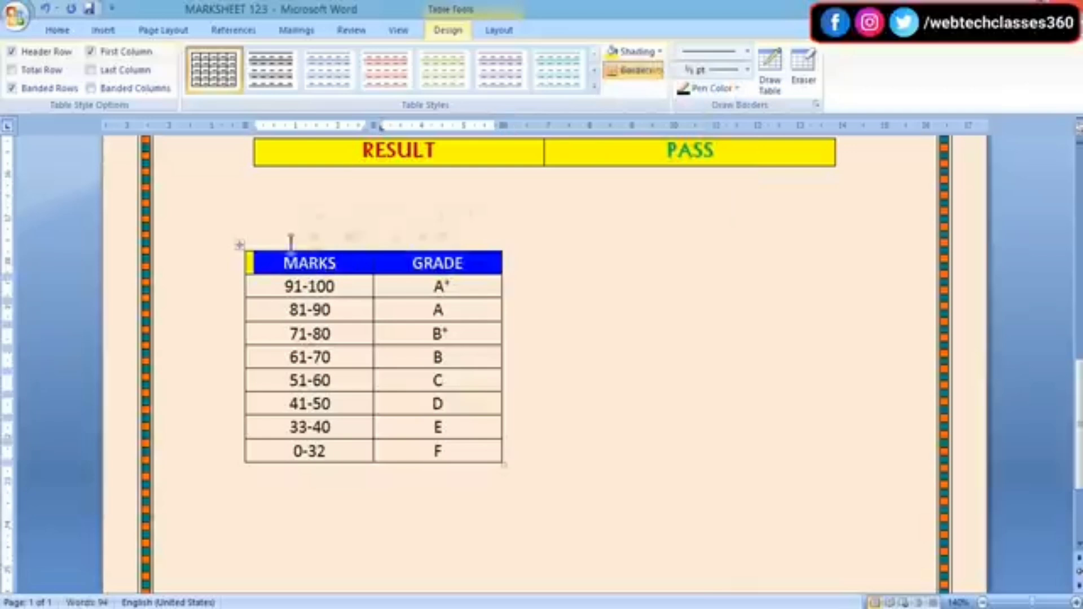
{"action": "left_click", "coordinate": [56, 27]}
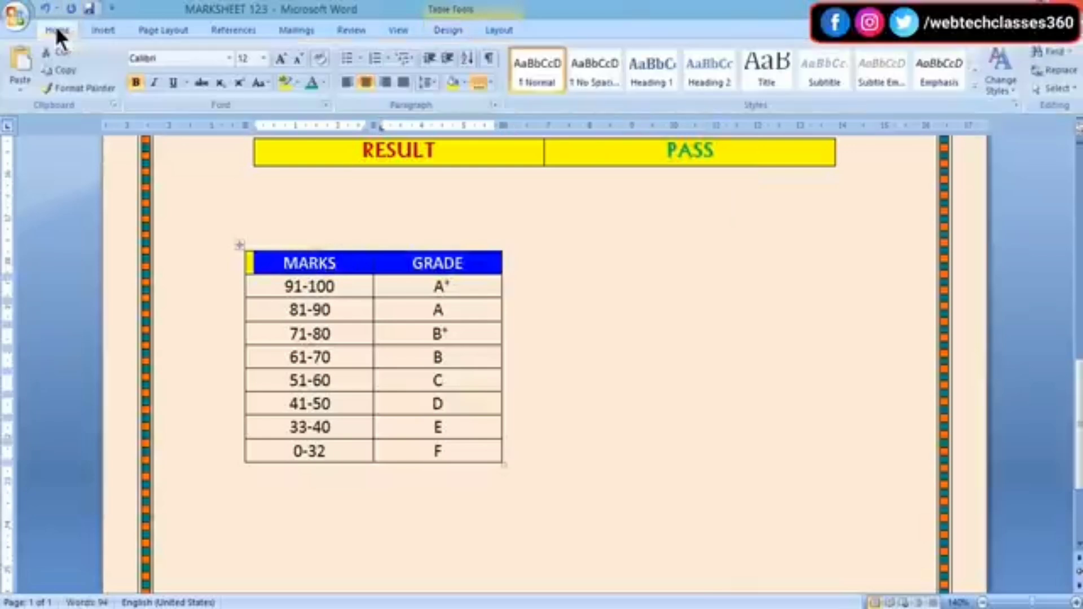
{"action": "left_click", "coordinate": [324, 82]}
{"action": "left_click", "coordinate": [325, 226]}
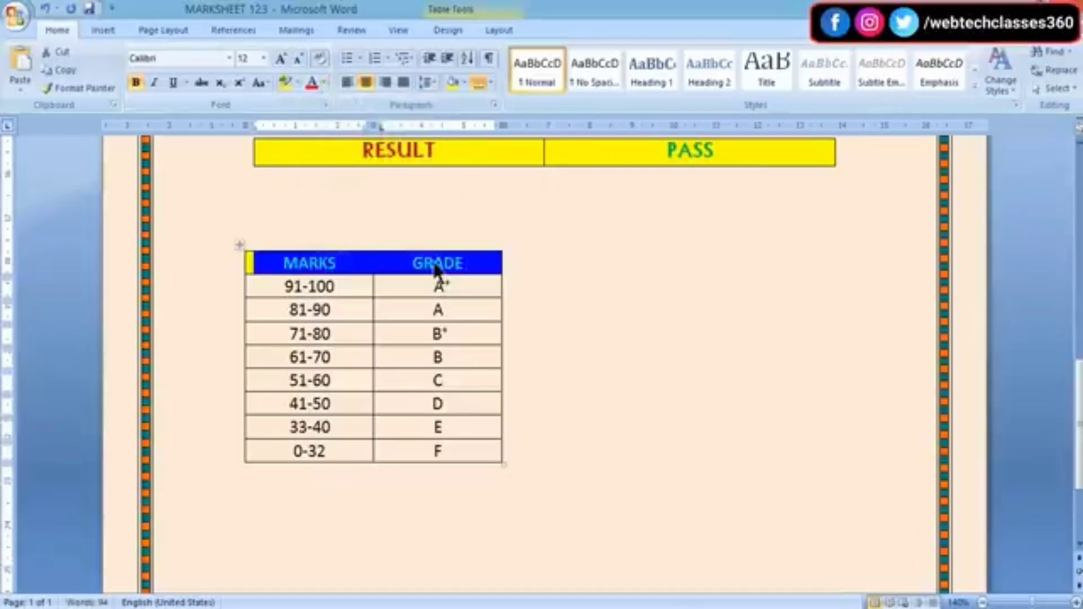
{"action": "left_click", "coordinate": [582, 278]}
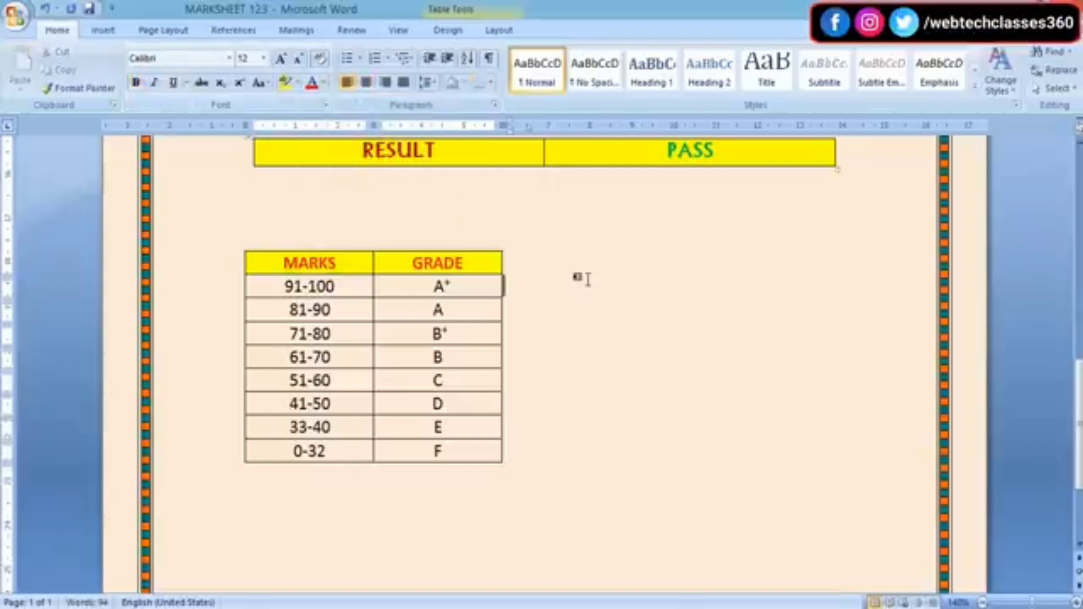
- Add an ATTENDENCE table beside the grading table with rows TOTAL DAYS, NO. OF DAYS PRESENT and NO. OF DAYS ABSENT
{"action": "scroll", "coordinate": [637, 361], "scroll_direction": "down", "scroll_amount": 1}
{"action": "left_click", "coordinate": [629, 225]}
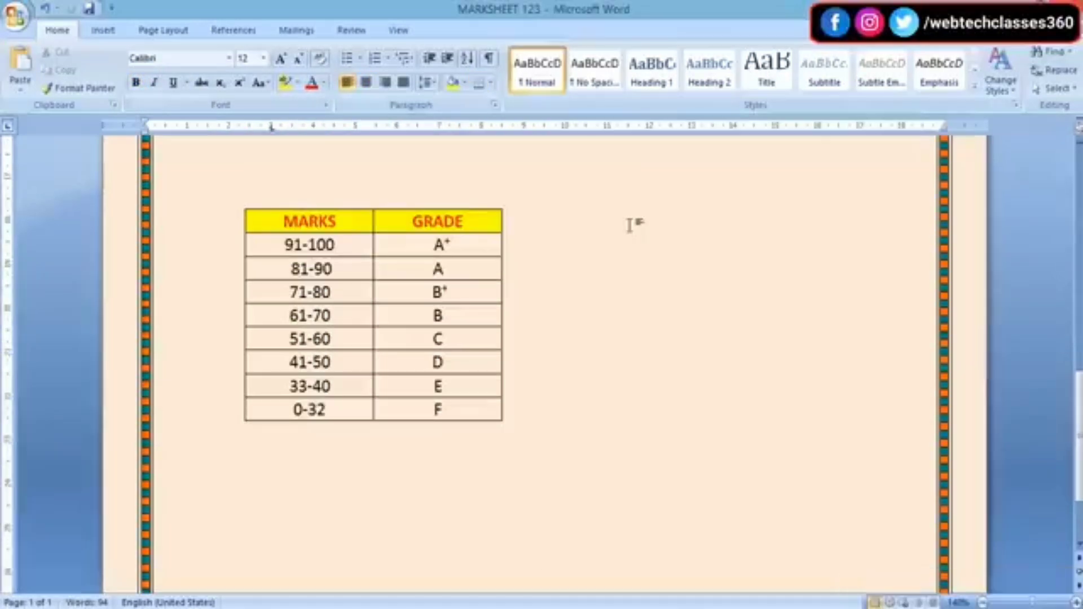
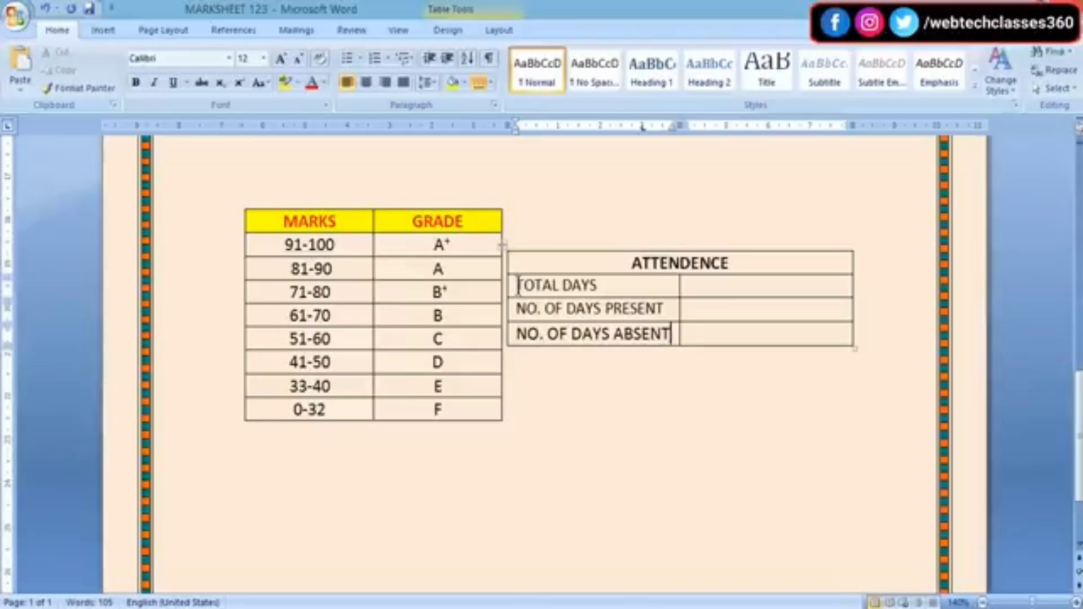
- Format the three row labels of the attendance table as 11 pt, bold, dark blue text
{"action": "left_click_drag", "start_coordinate": [517, 285], "coordinate": [650, 345]}
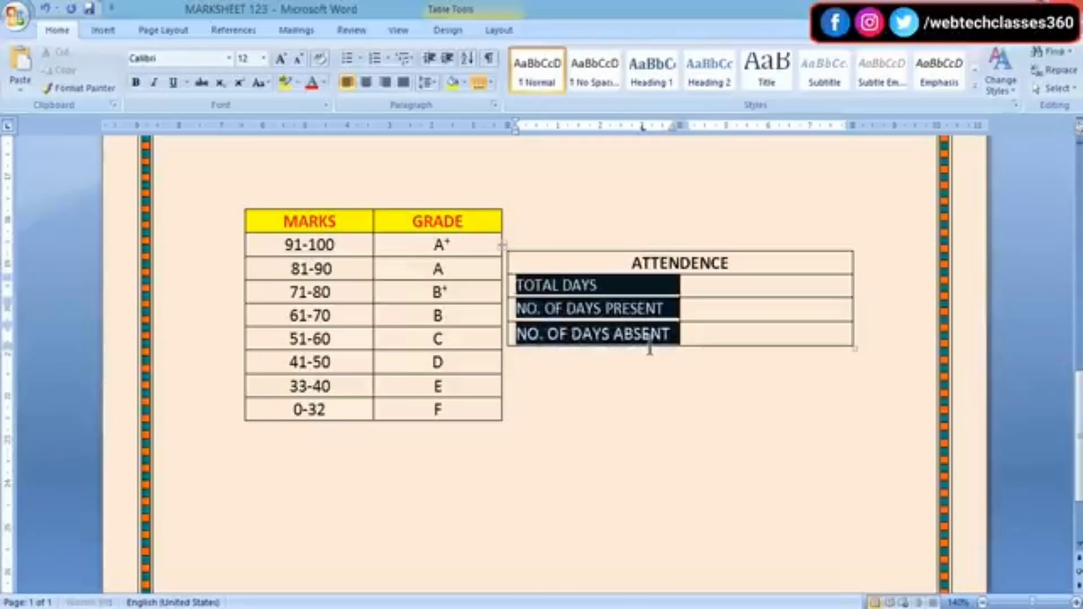
{"action": "left_click", "coordinate": [302, 62]}
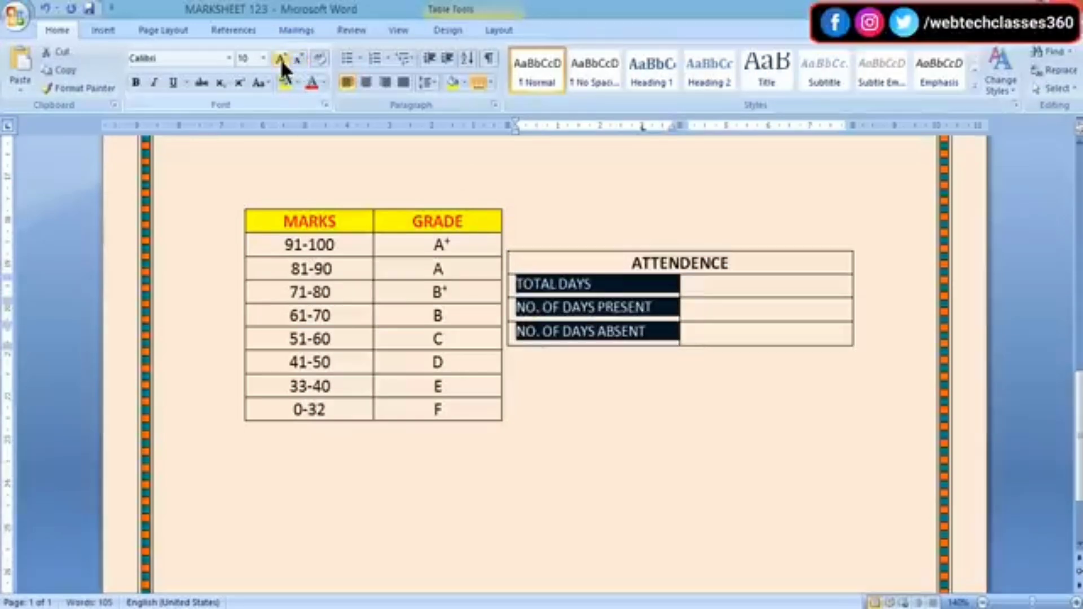
{"action": "left_click", "coordinate": [281, 61]}
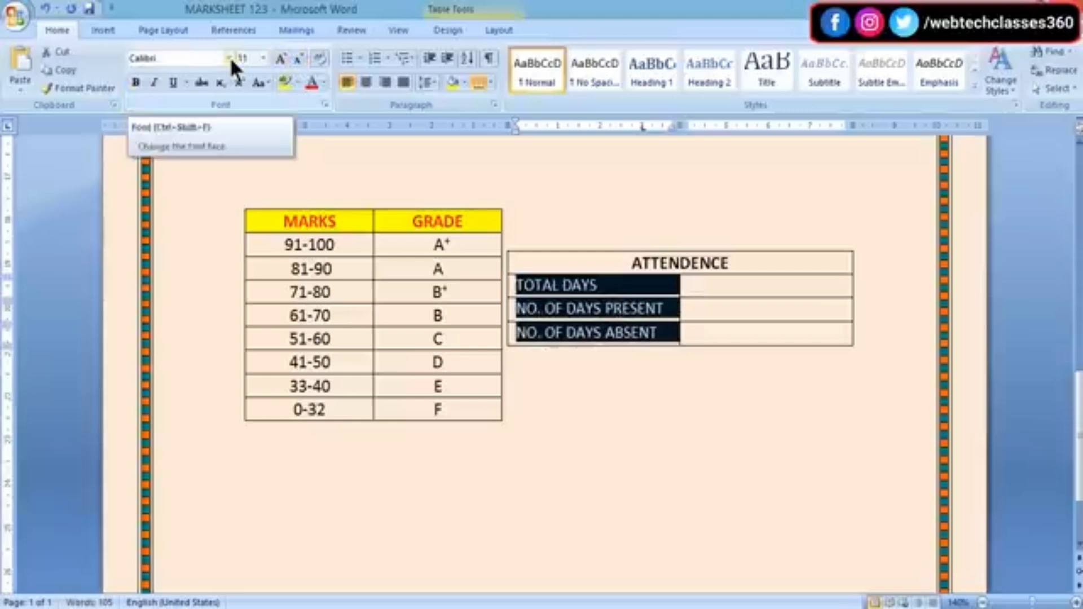
{"action": "left_click", "coordinate": [324, 83]}
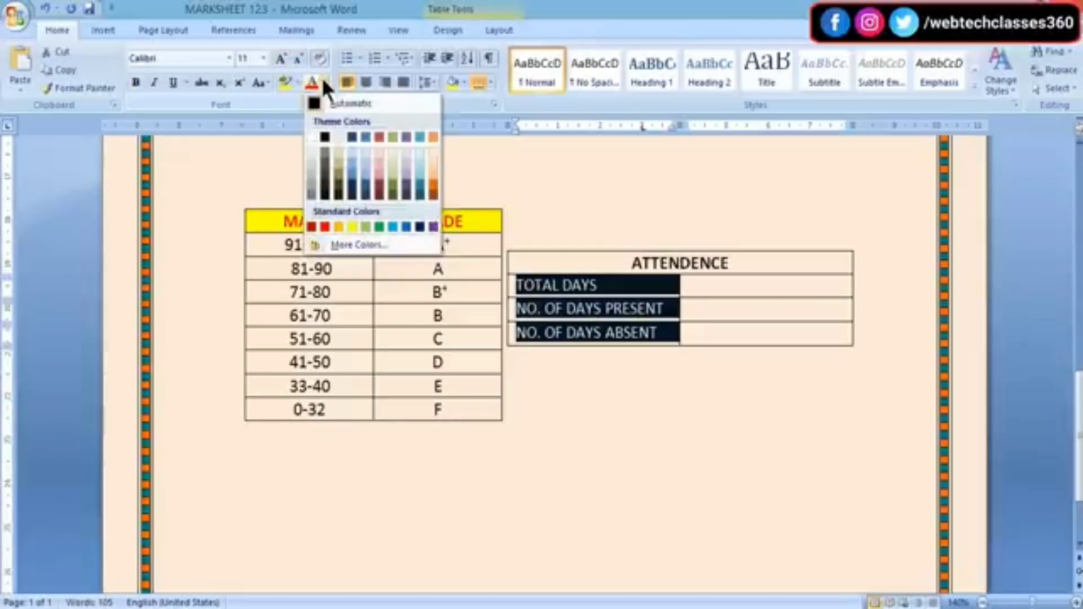
{"action": "left_click", "coordinate": [420, 227]}
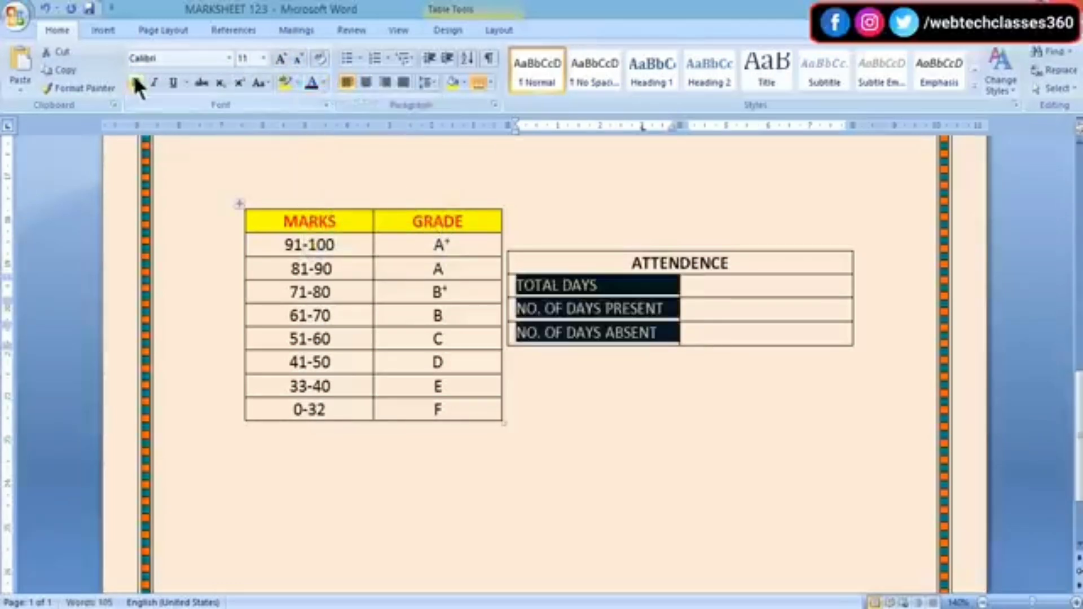
{"action": "left_click", "coordinate": [136, 83]}
- Enter 300 for total days, 250 for days present and 50 for days absent in the attendance table
{"action": "left_click", "coordinate": [715, 290]}
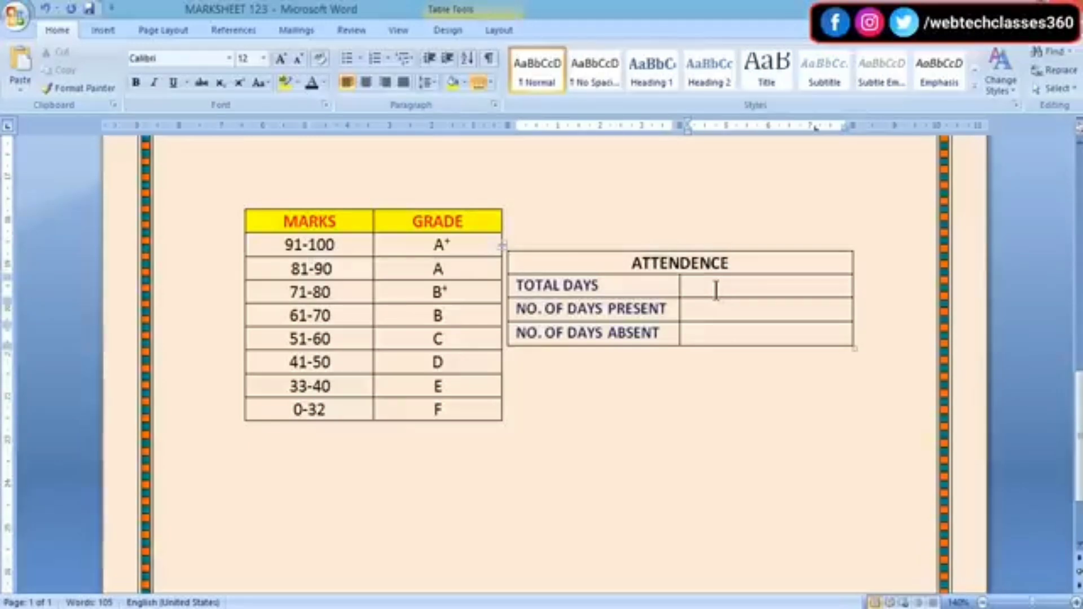
{"action": "type", "text": "300"}
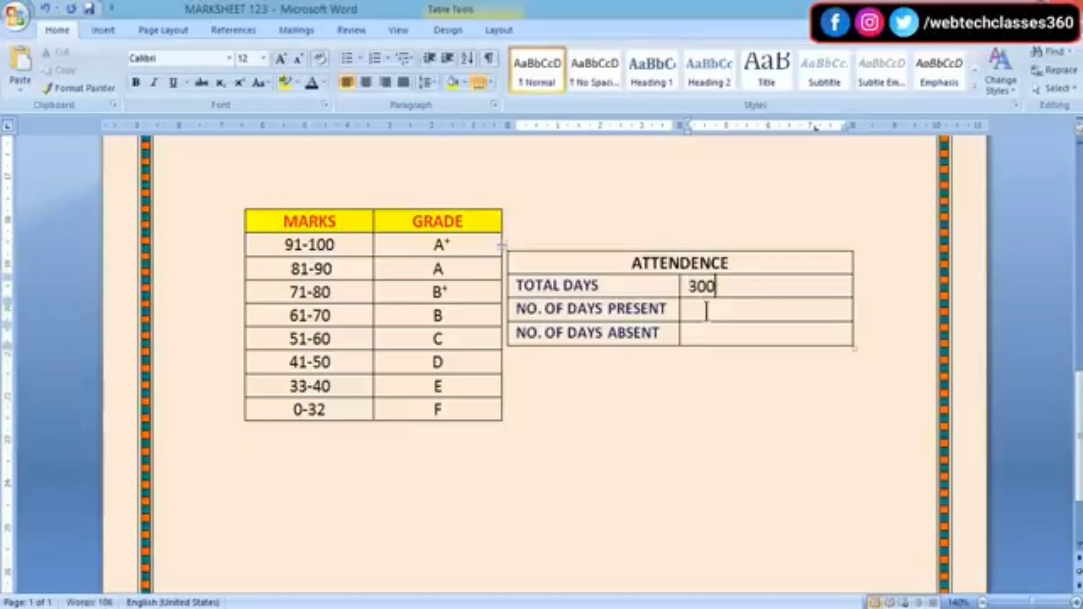
{"action": "left_click", "coordinate": [708, 312]}
{"action": "type", "text": "250"}
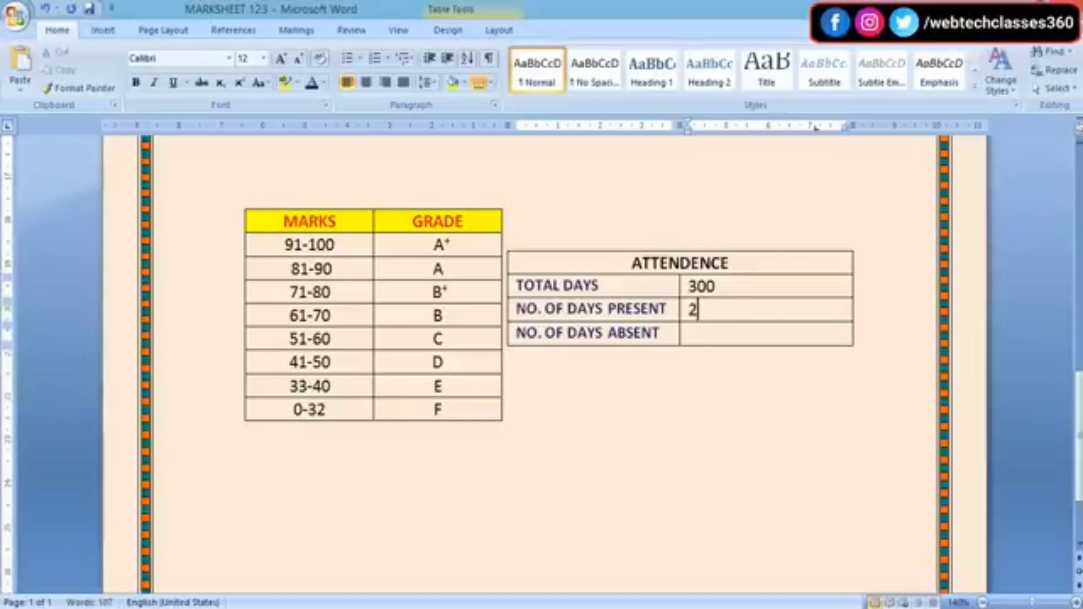
{"action": "left_click", "coordinate": [700, 332]}
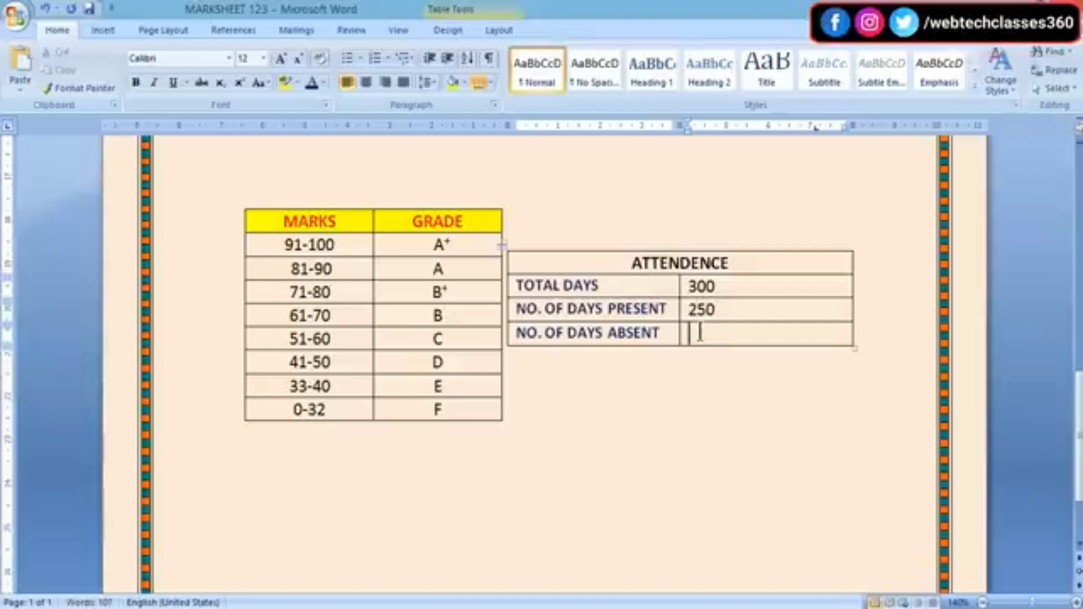
{"action": "type", "text": "50"}
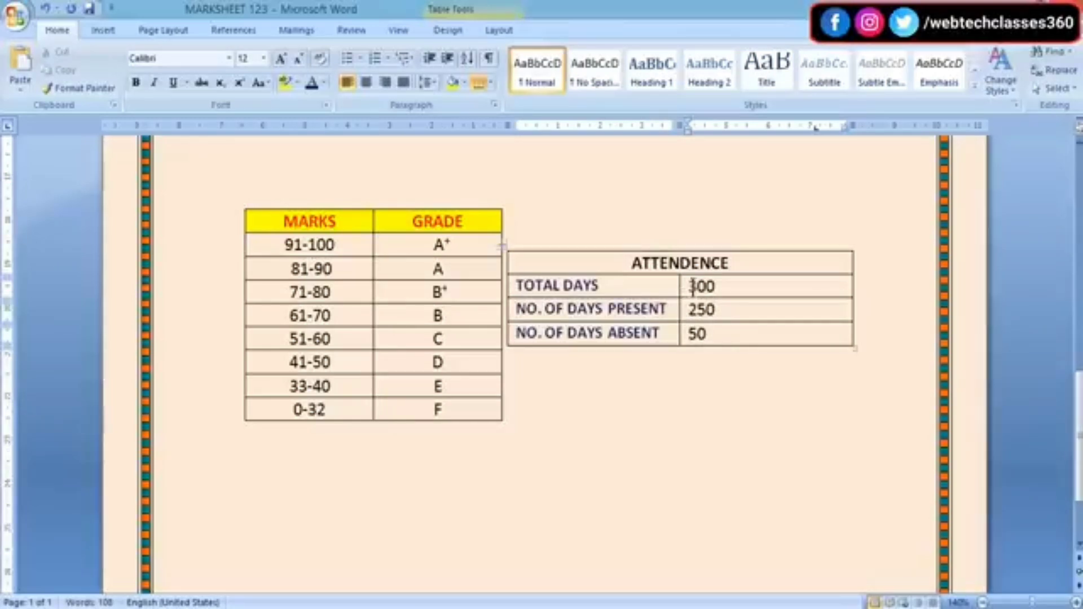
- Centre the three attendance values in their cells and make them bold and dark red
{"action": "left_click_drag", "start_coordinate": [688, 285], "coordinate": [741, 345]}
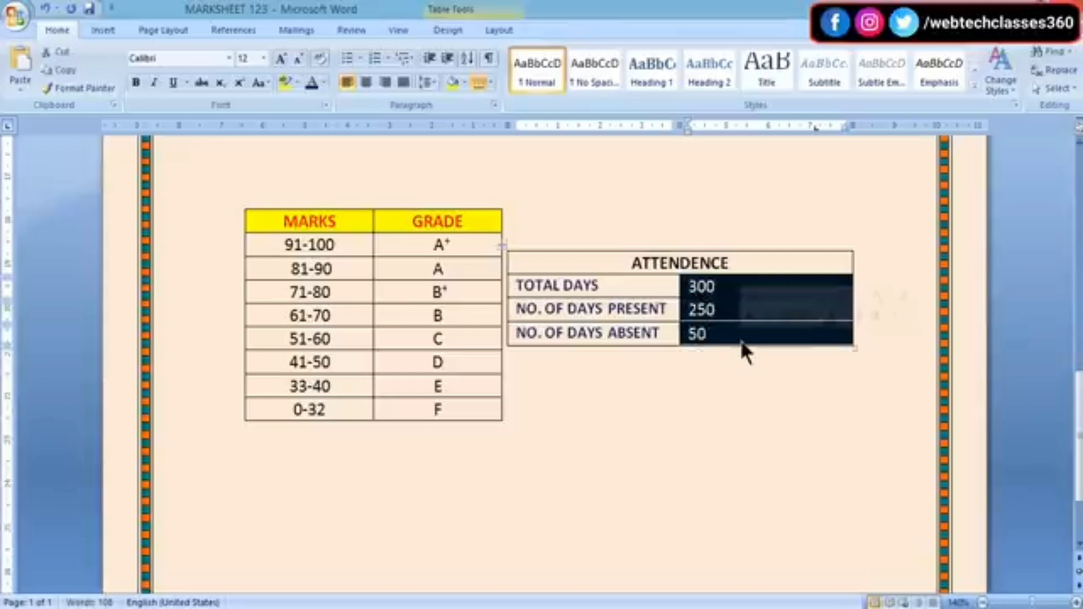
{"action": "key", "text": "ctrl+e"}
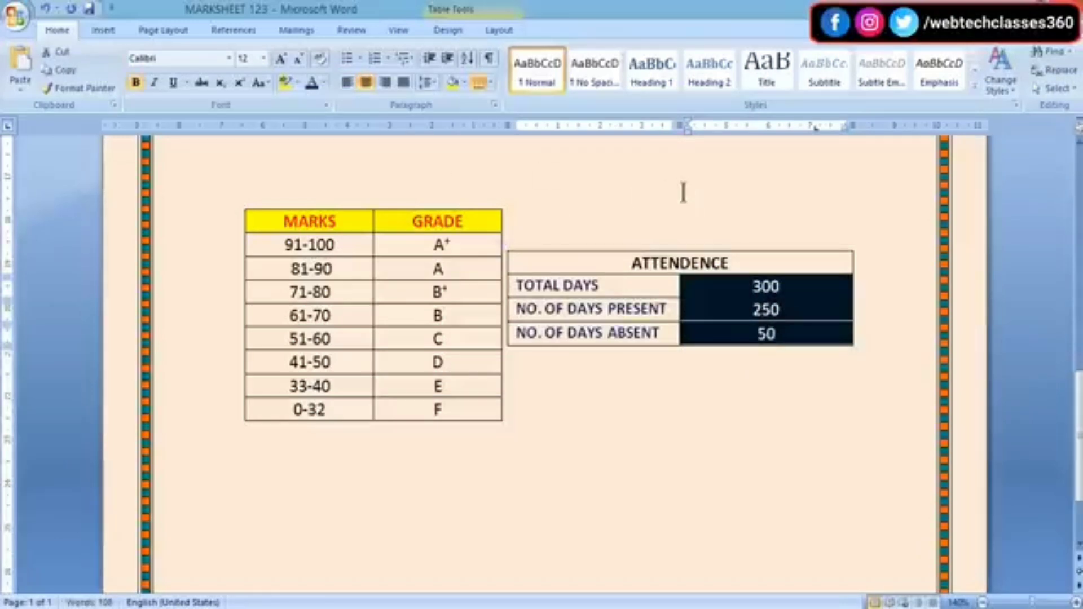
{"action": "left_click", "coordinate": [812, 240]}
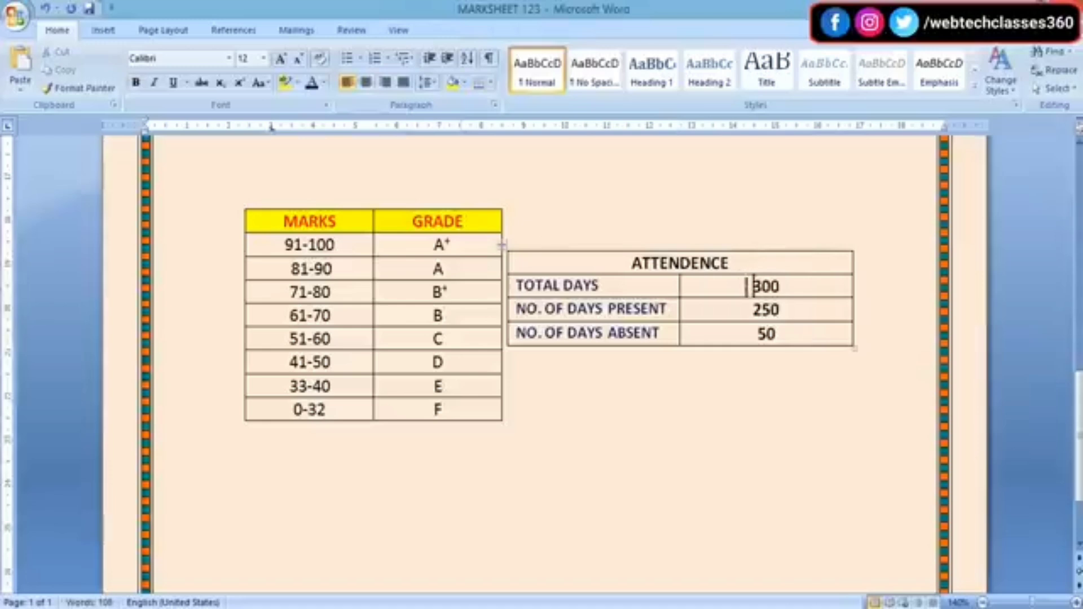
{"action": "left_click_drag", "start_coordinate": [747, 286], "coordinate": [786, 346]}
{"action": "left_click", "coordinate": [325, 84]}
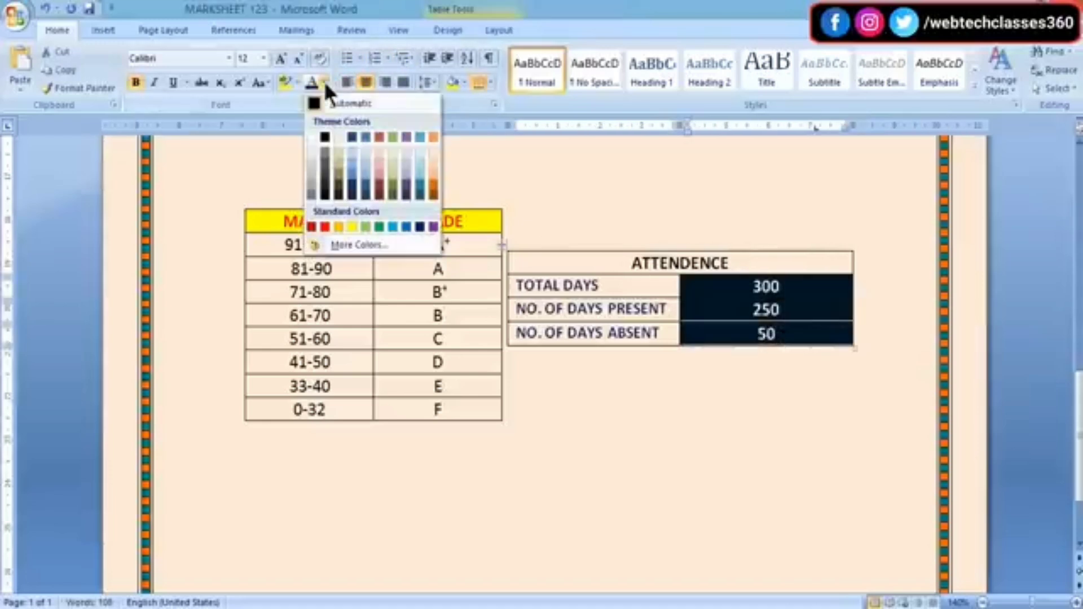
{"action": "left_click", "coordinate": [311, 226]}
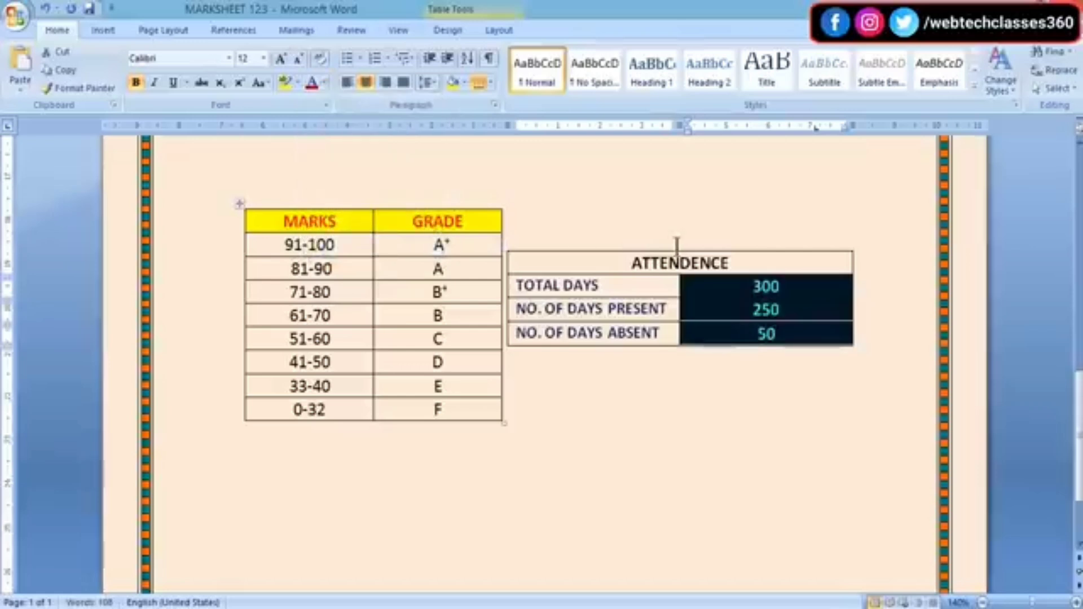
- Shade the ATTENDENCE heading cell yellow and colour its text red
{"action": "left_click", "coordinate": [643, 262]}
{"action": "left_click_drag", "start_coordinate": [732, 263], "coordinate": [629, 263]}
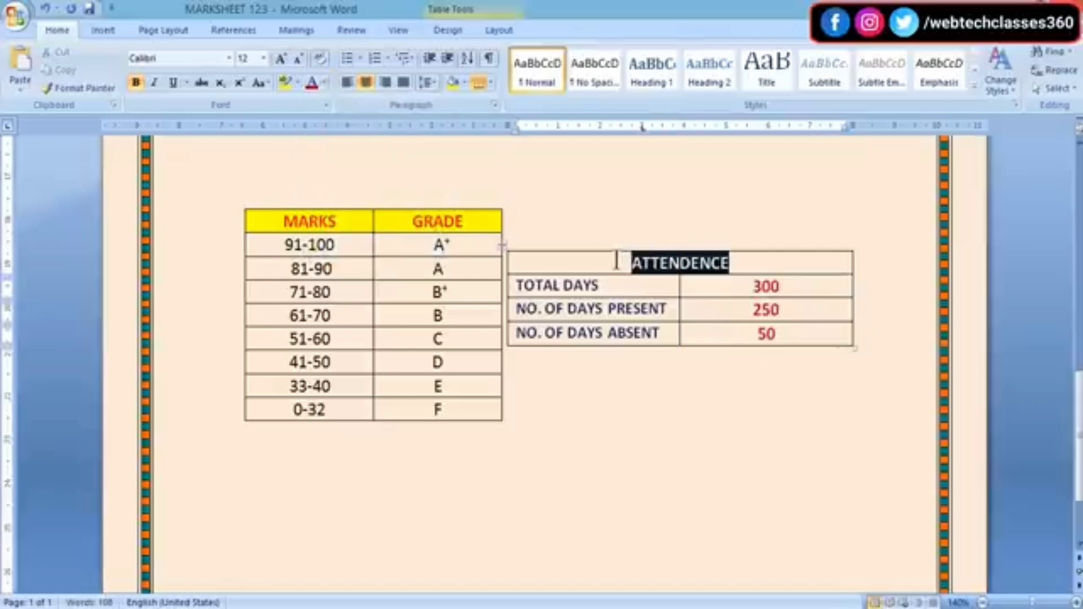
{"action": "left_click", "coordinate": [462, 26]}
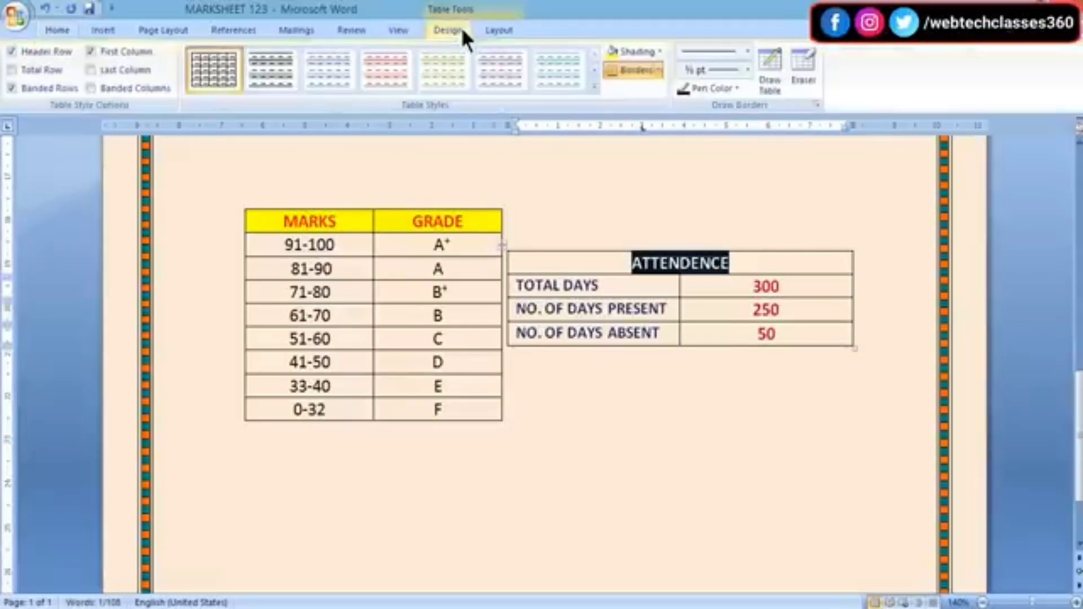
{"action": "left_click", "coordinate": [638, 53]}
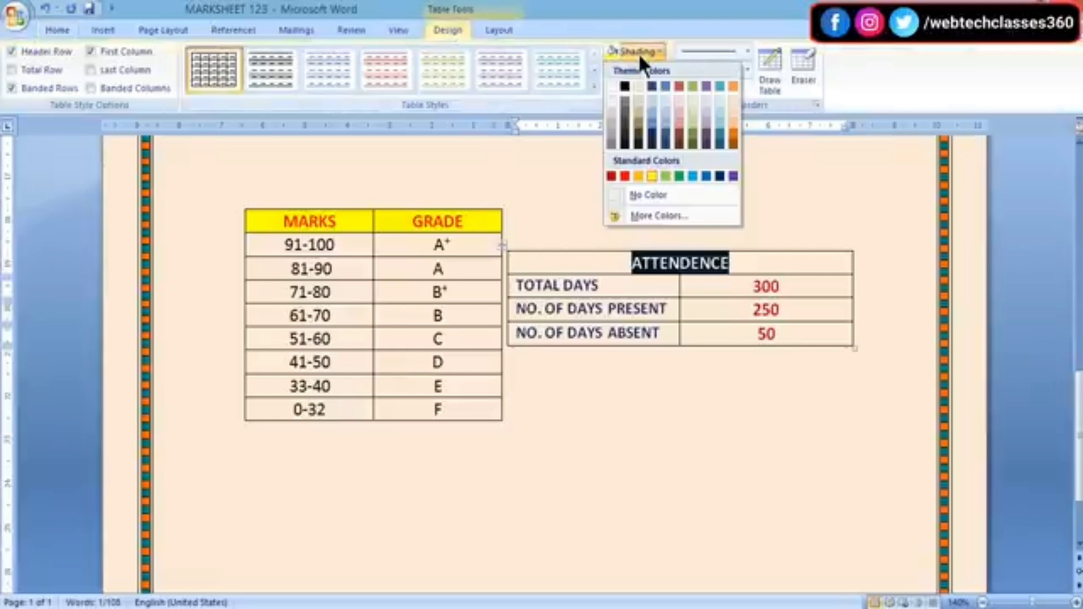
{"action": "left_click", "coordinate": [651, 175]}
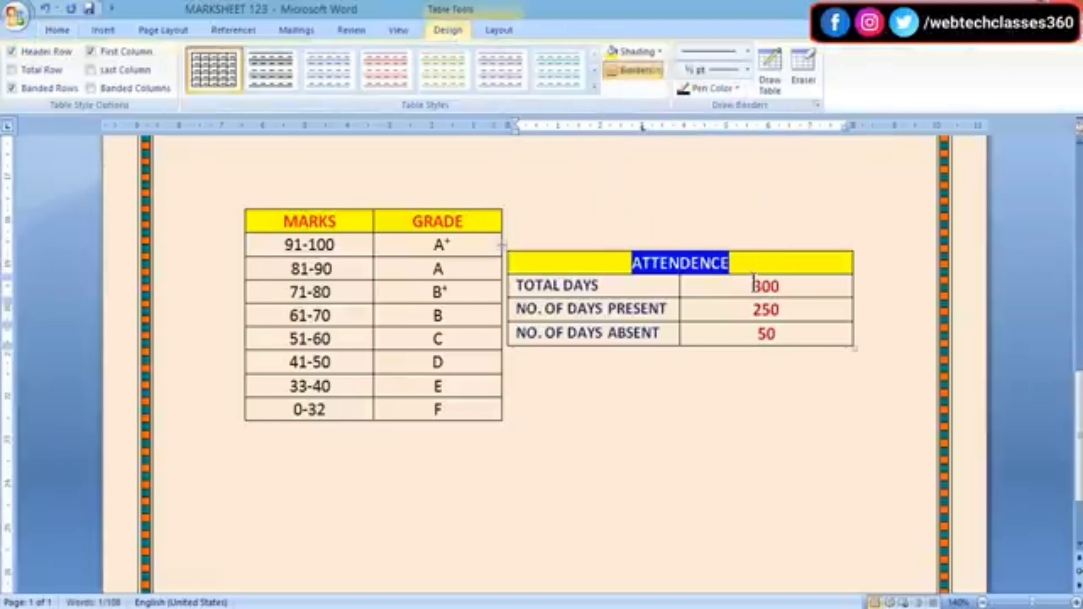
{"action": "left_click", "coordinate": [58, 29]}
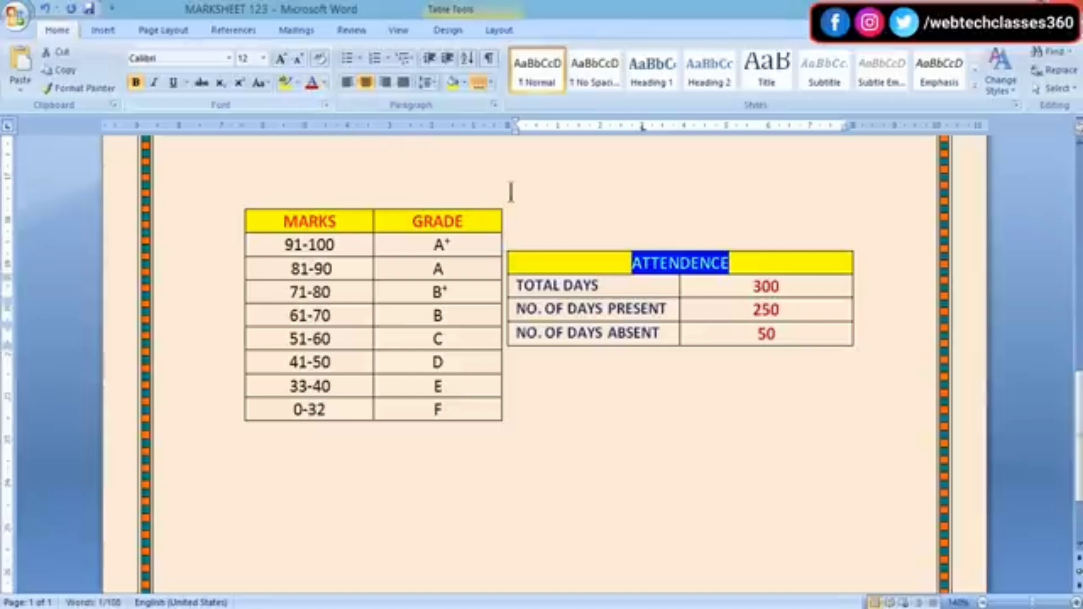
{"action": "left_click", "coordinate": [325, 84]}
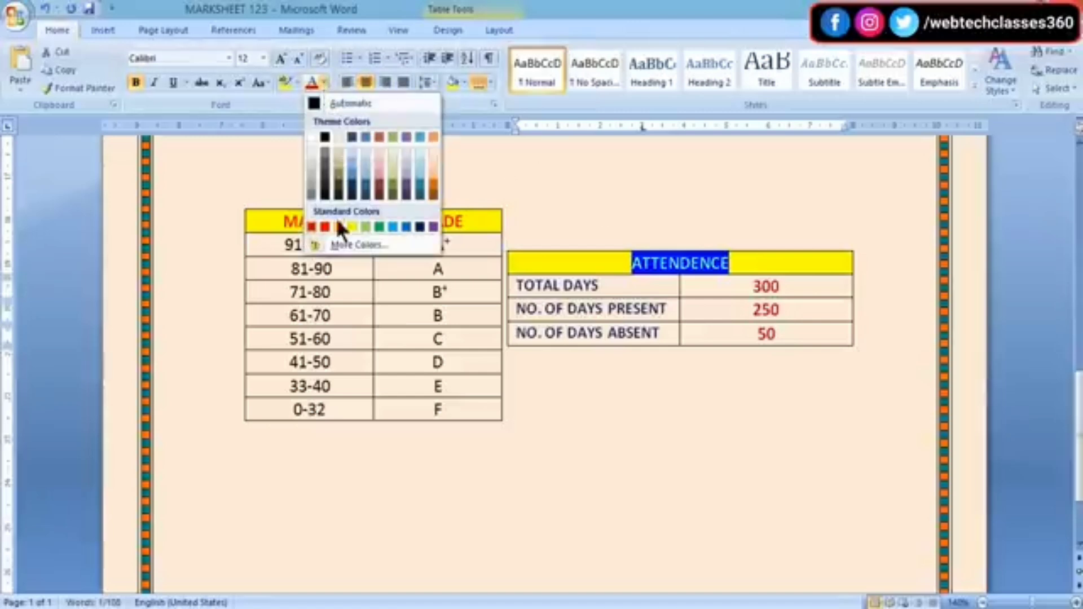
{"action": "left_click", "coordinate": [322, 220]}
{"action": "left_click", "coordinate": [679, 213]}
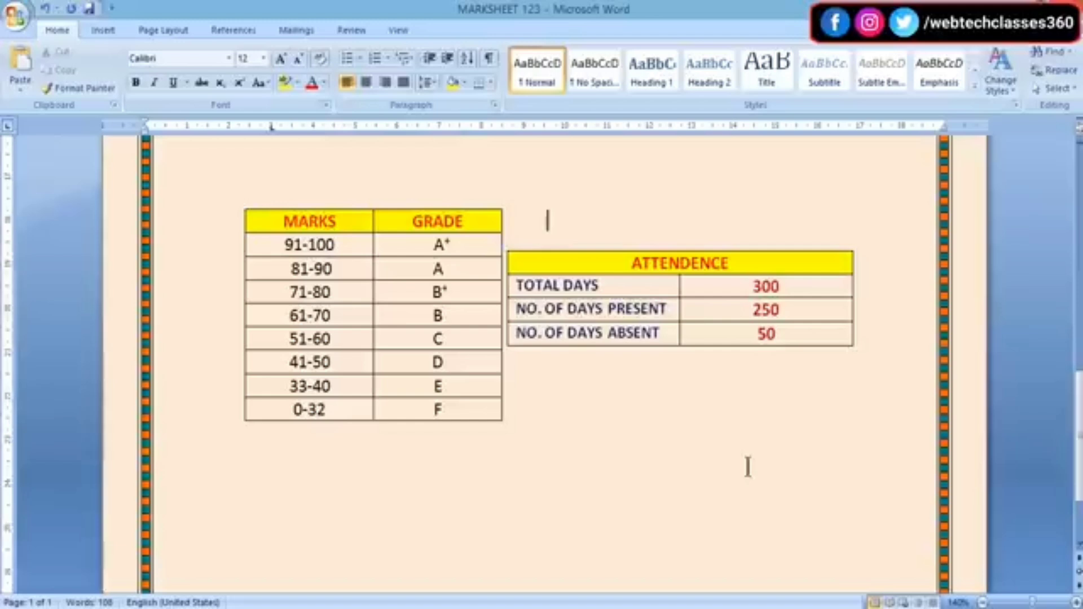
- Move the attendance table up and away from the grading table so their top edges are roughly level
{"action": "mouse_move", "coordinate": [561, 276]}
{"action": "left_click_drag", "start_coordinate": [504, 248], "coordinate": [526, 212]}
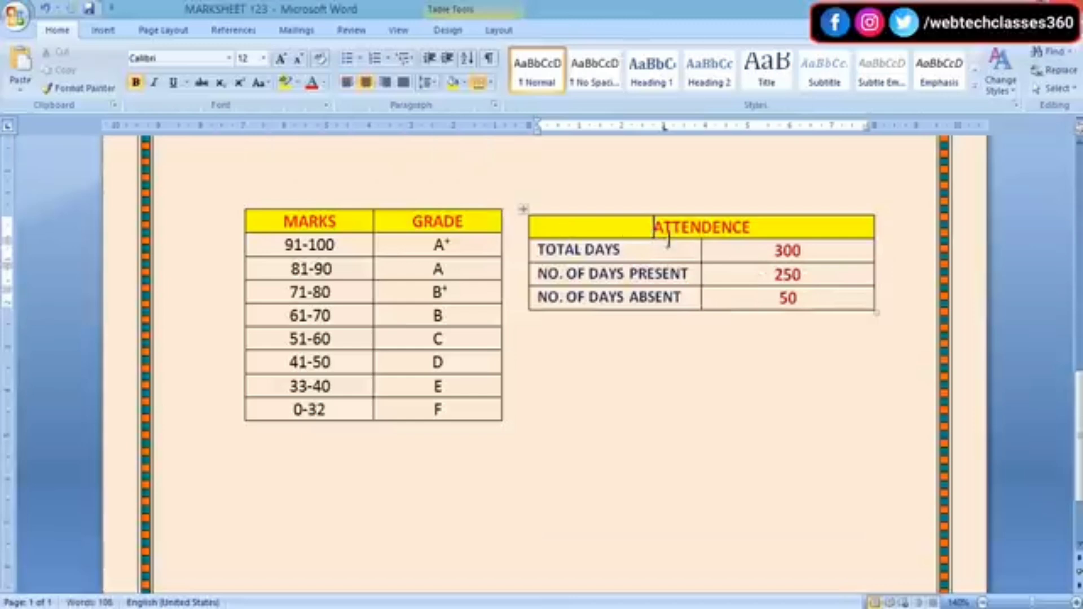
{"action": "left_click", "coordinate": [715, 398]}
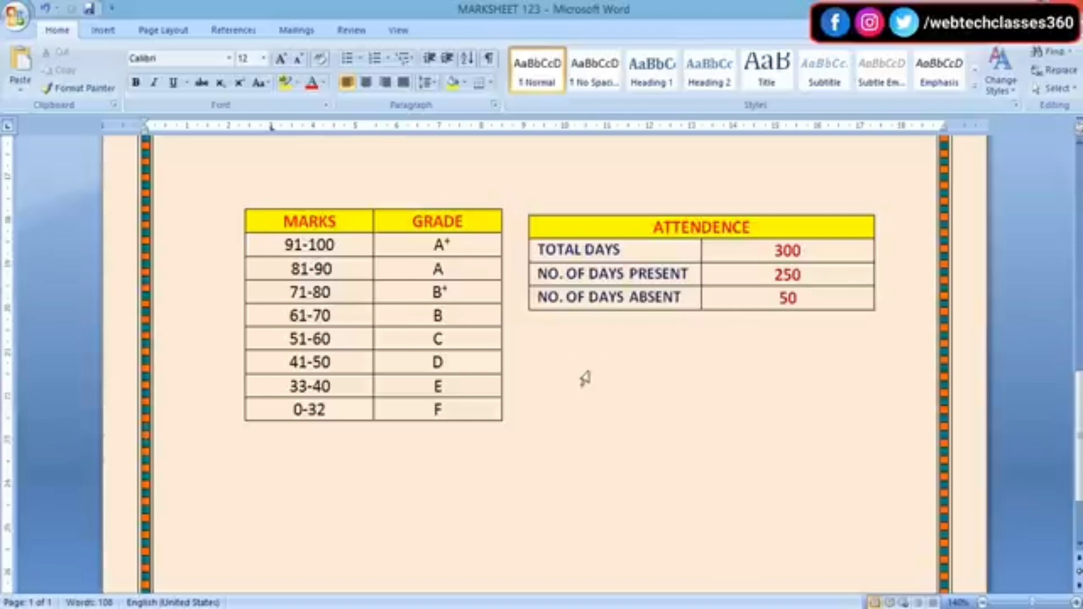
- Insert a new table with 2 columns and 4 rows below the grading and attendance tables
{"action": "left_click", "coordinate": [554, 354]}
{"action": "left_click", "coordinate": [554, 353]}
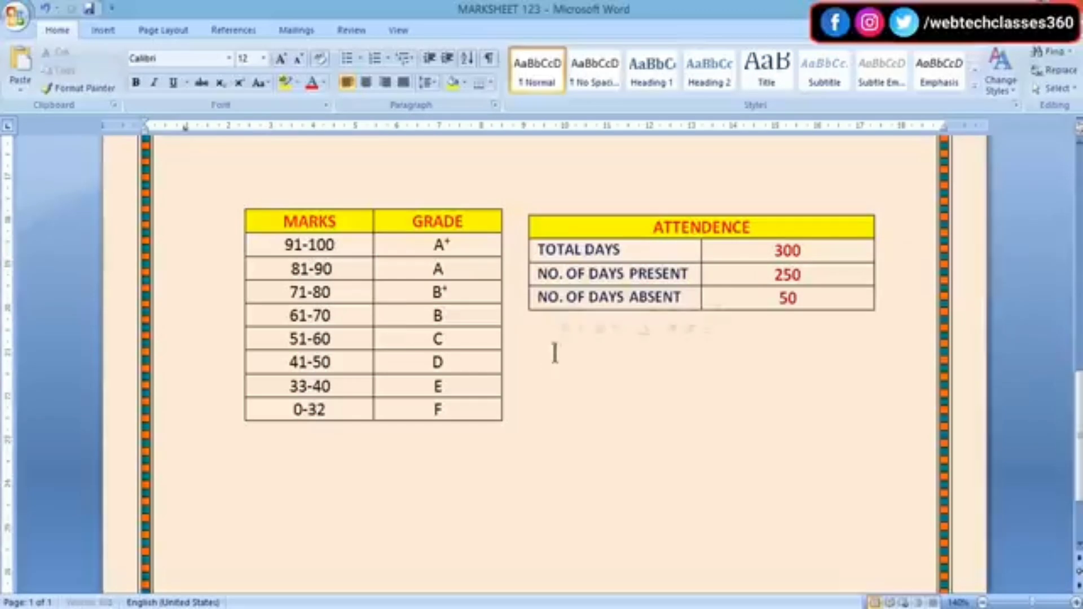
{"action": "left_click", "coordinate": [104, 31]}
{"action": "left_click", "coordinate": [123, 88]}
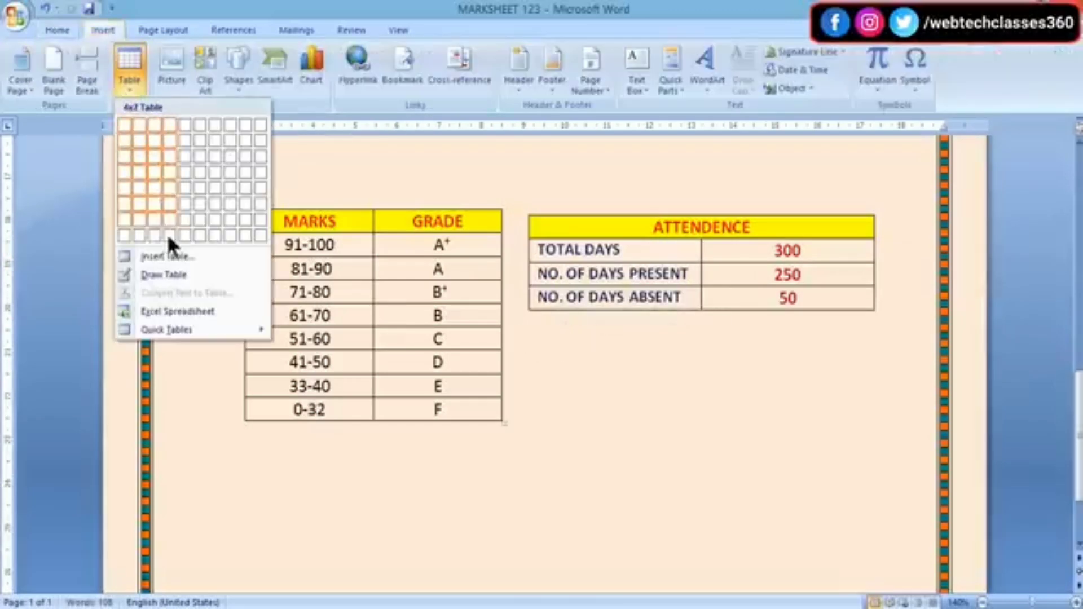
{"action": "left_click", "coordinate": [179, 255]}
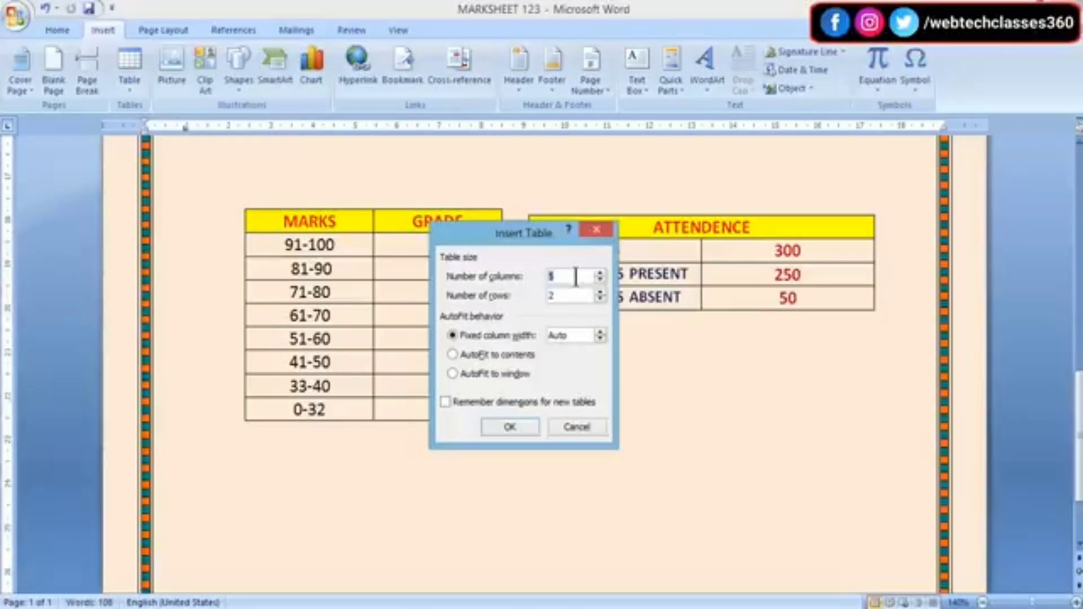
{"action": "key", "text": "BackSpace"}
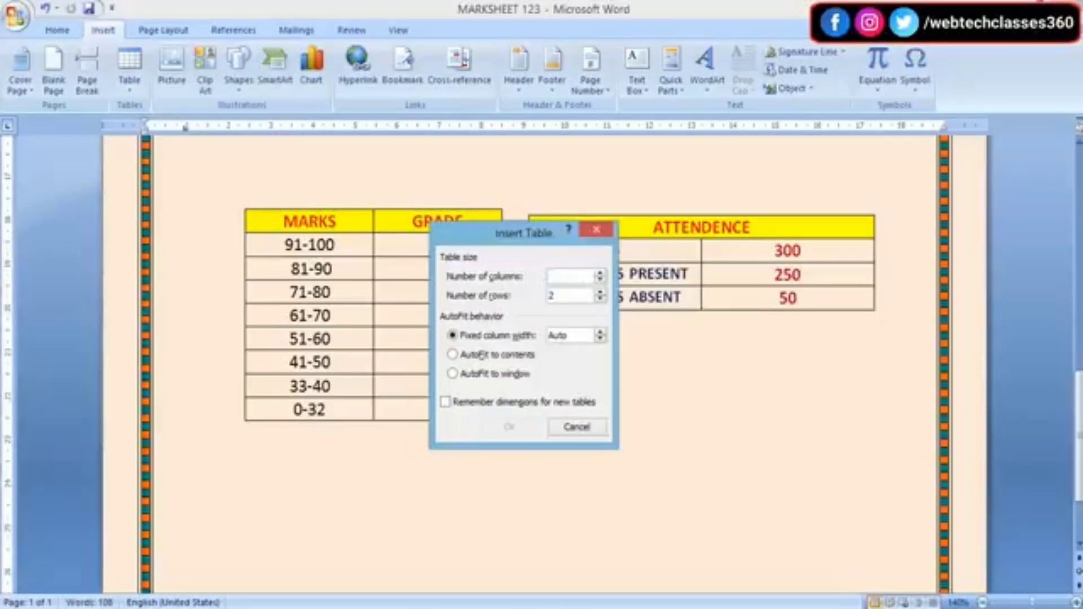
{"action": "type", "text": "2"}
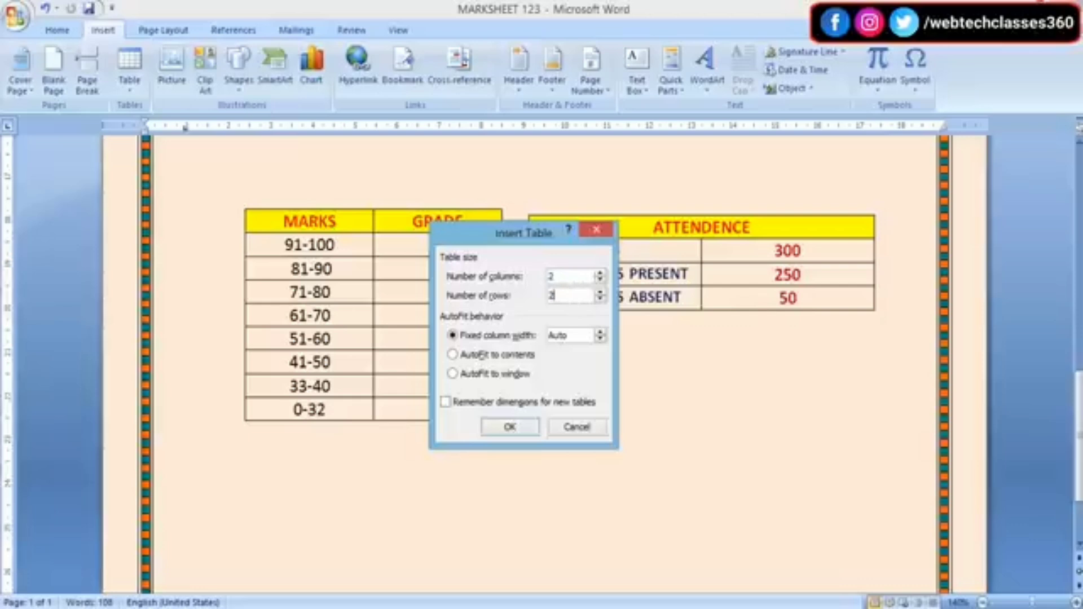
{"action": "key", "text": "BackSpace"}
{"action": "type", "text": "4"}
{"action": "left_click", "coordinate": [526, 424]}
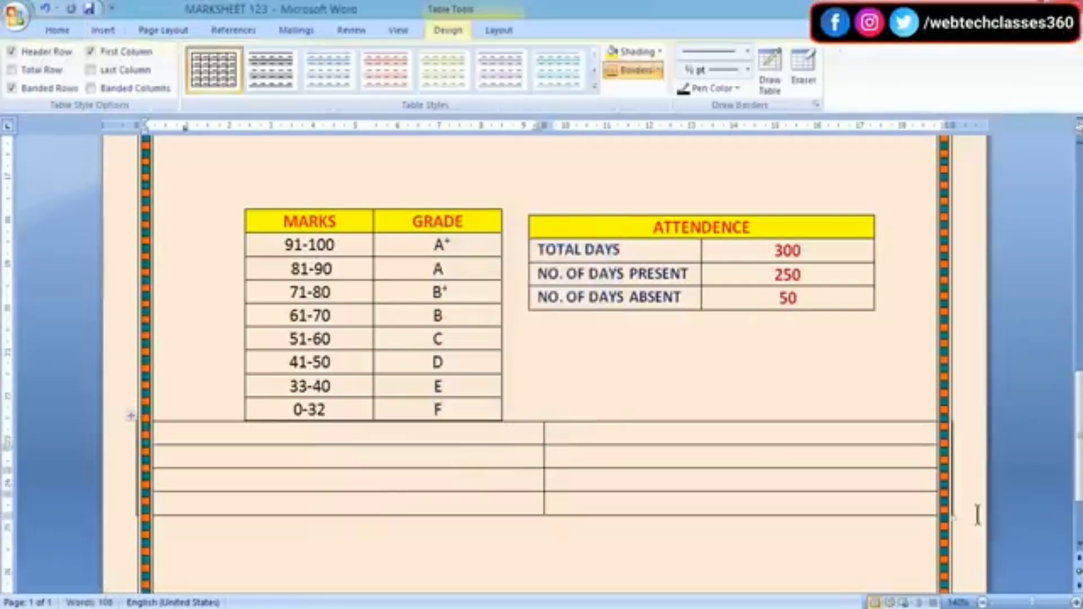
- Shrink the new table, place it directly beneath the attendance table and match its width to that table
{"action": "left_click_drag", "start_coordinate": [950, 516], "coordinate": [408, 513]}
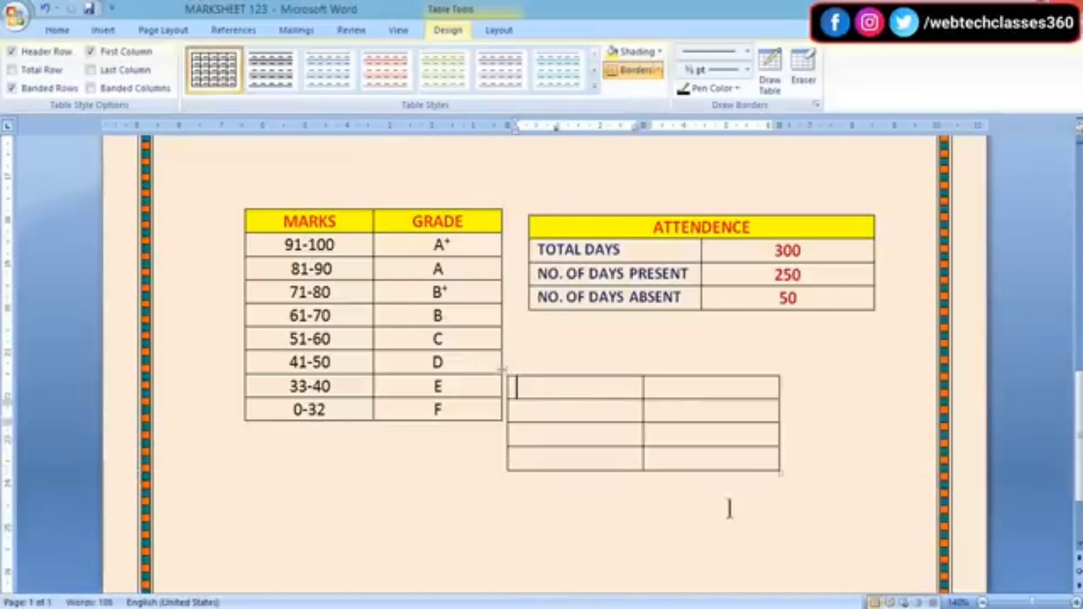
{"action": "left_click_drag", "start_coordinate": [501, 369], "coordinate": [527, 334]}
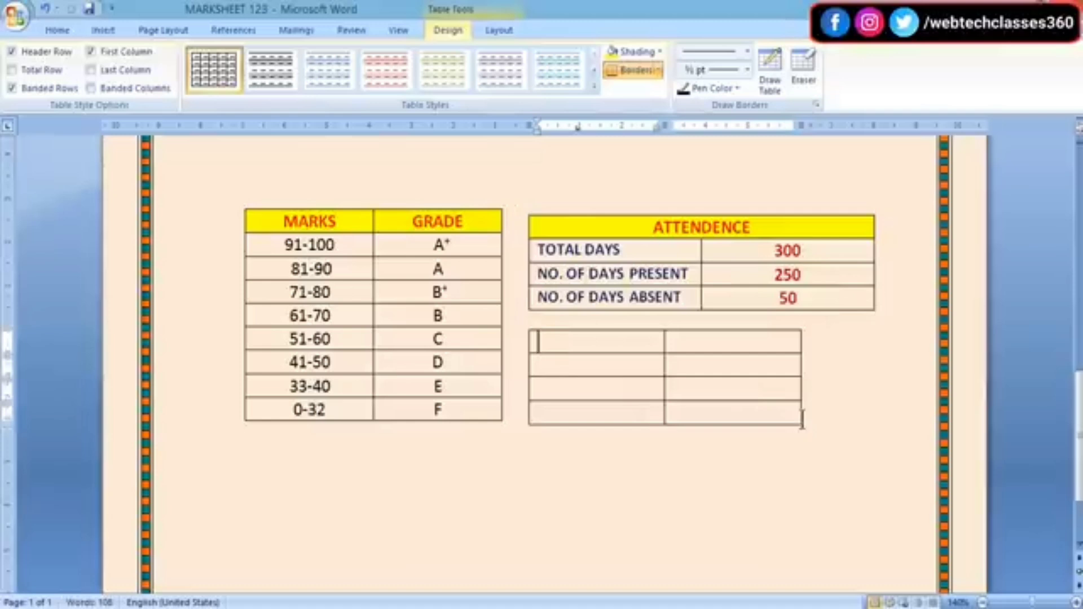
{"action": "left_click_drag", "start_coordinate": [802, 425], "coordinate": [872, 429]}
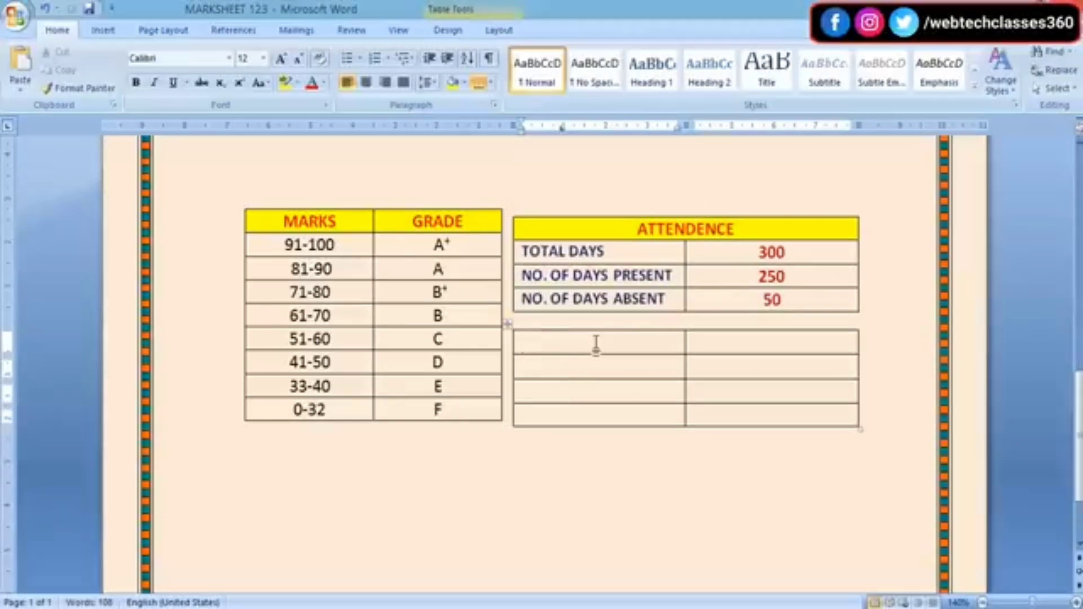
- Merge the two first-row cells of the new table and enter the heading PERFORMANCE
{"action": "left_click_drag", "start_coordinate": [595, 345], "coordinate": [732, 341]}
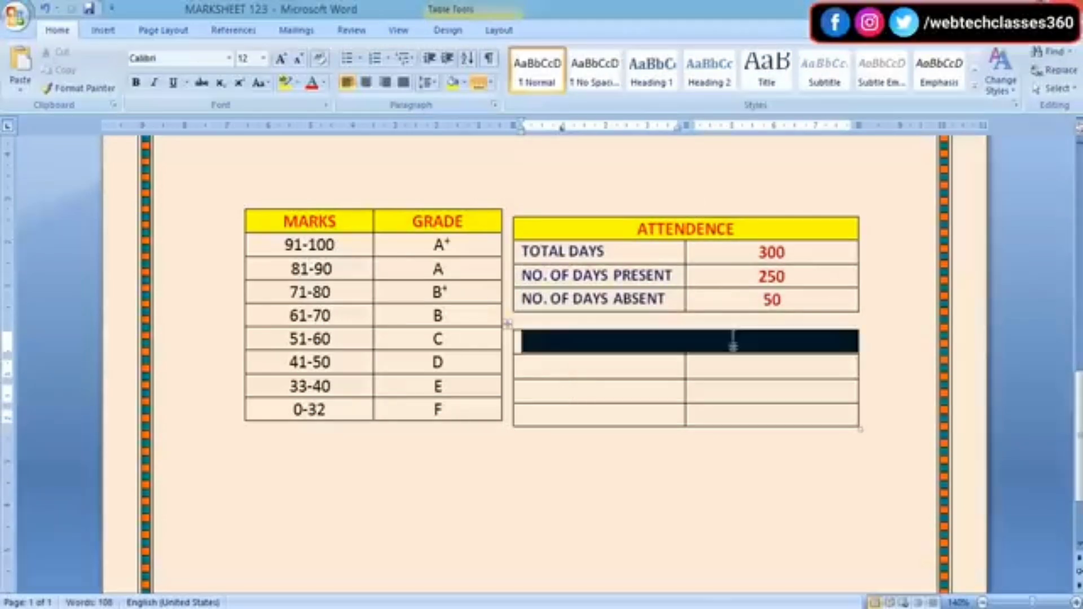
{"action": "left_click", "coordinate": [448, 31]}
{"action": "left_click", "coordinate": [500, 32]}
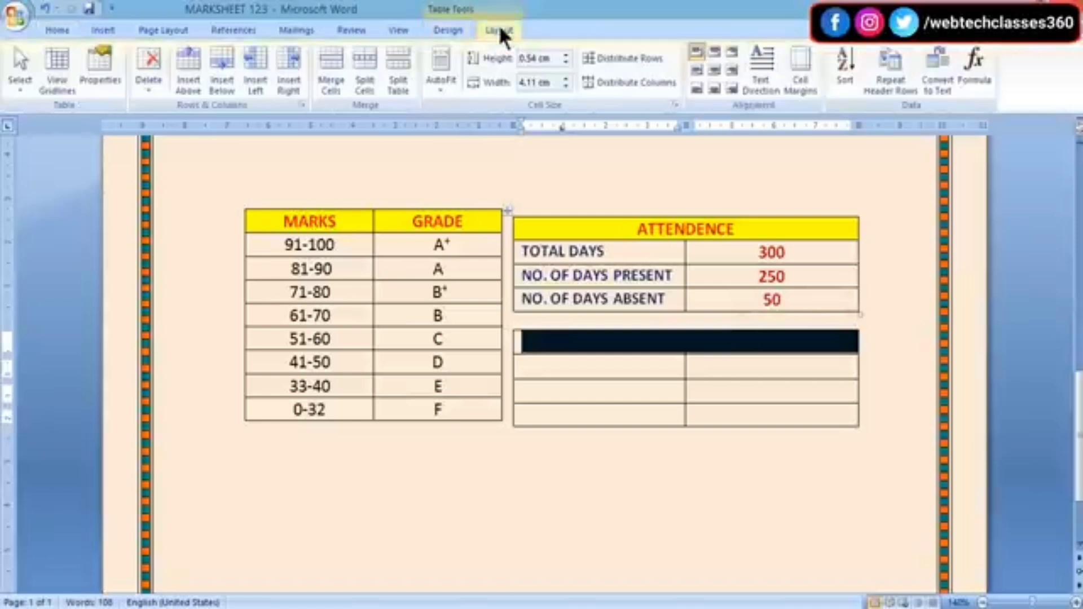
{"action": "left_click", "coordinate": [331, 93]}
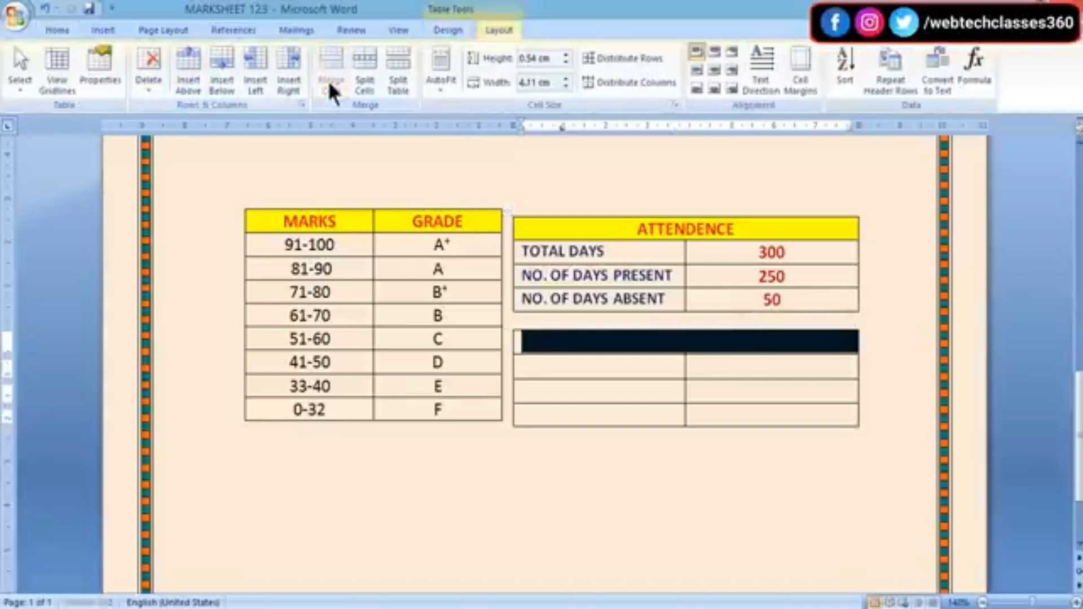
{"action": "left_click", "coordinate": [661, 342]}
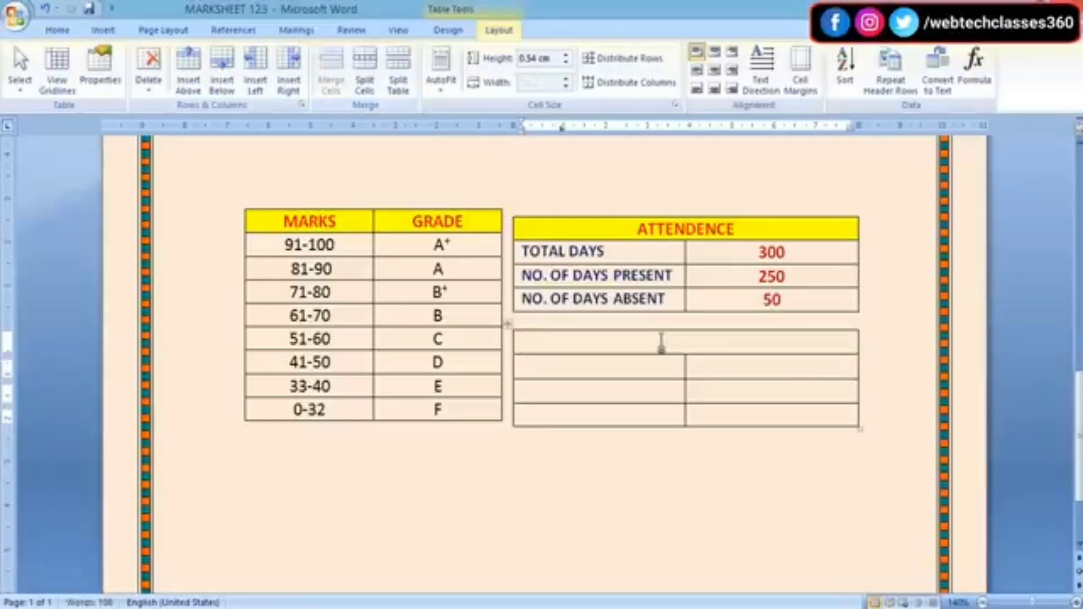
{"action": "type", "text": "PERF"}
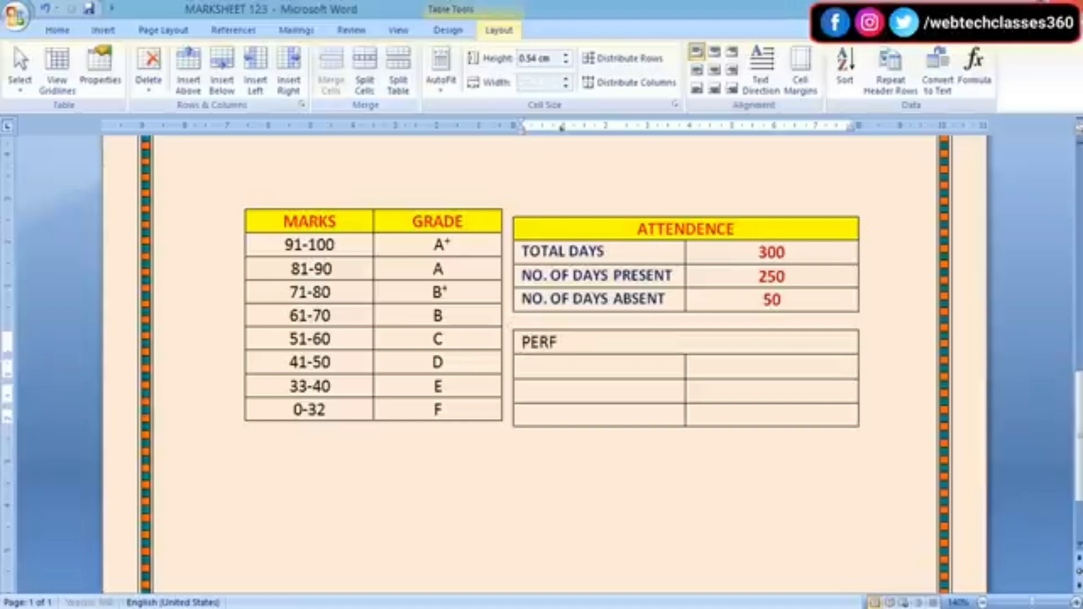
{"action": "type", "text": "ORMANCE"}
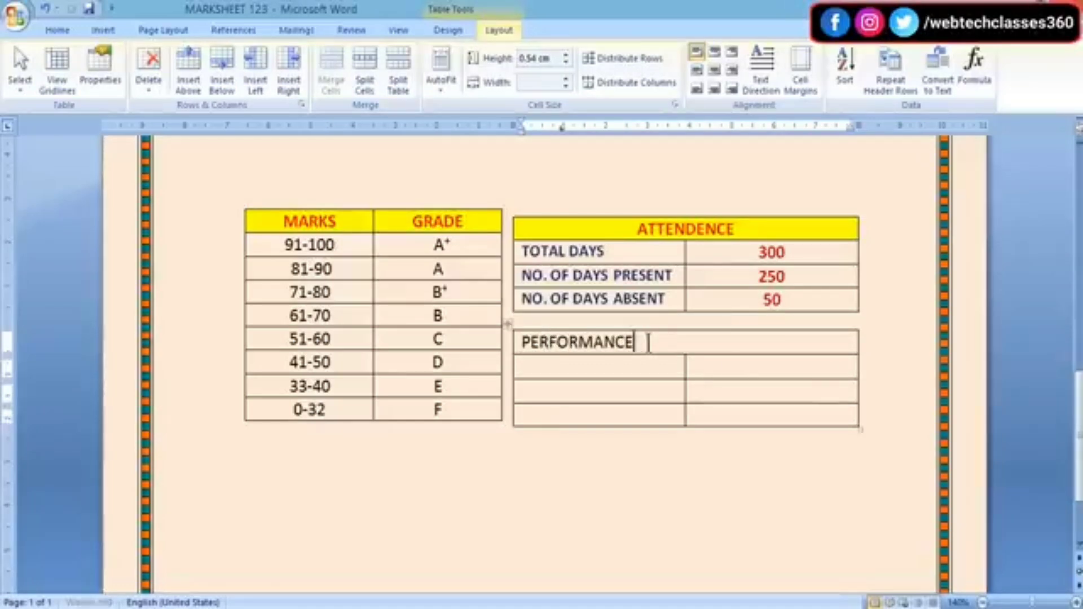
- Format the PERFORMANCE heading as centred, bold, red text on yellow shading
{"action": "left_click_drag", "start_coordinate": [648, 342], "coordinate": [524, 353]}
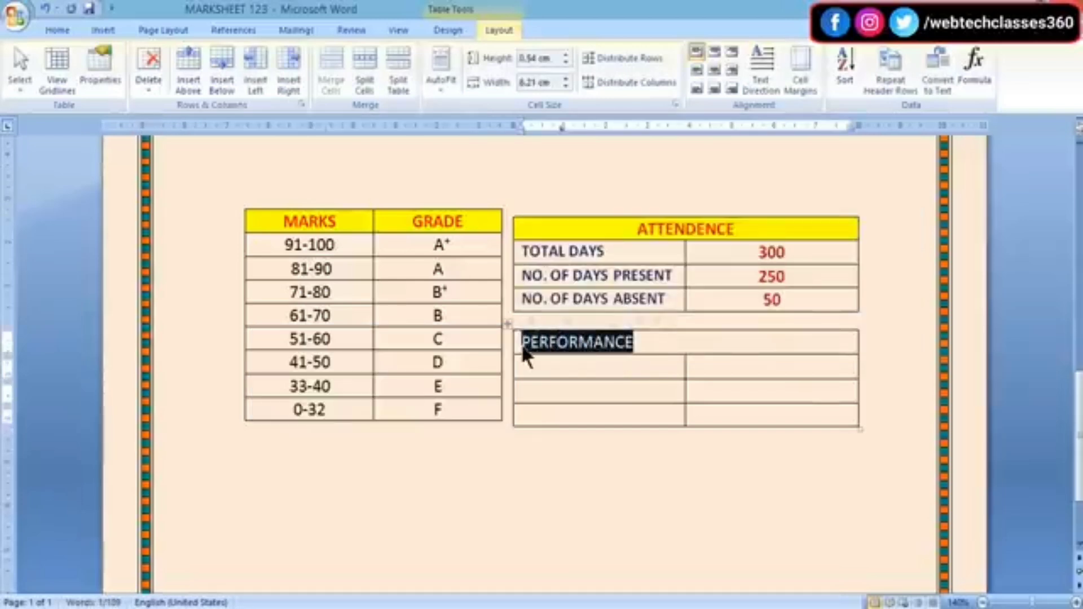
{"action": "key", "text": "ctrl+e"}
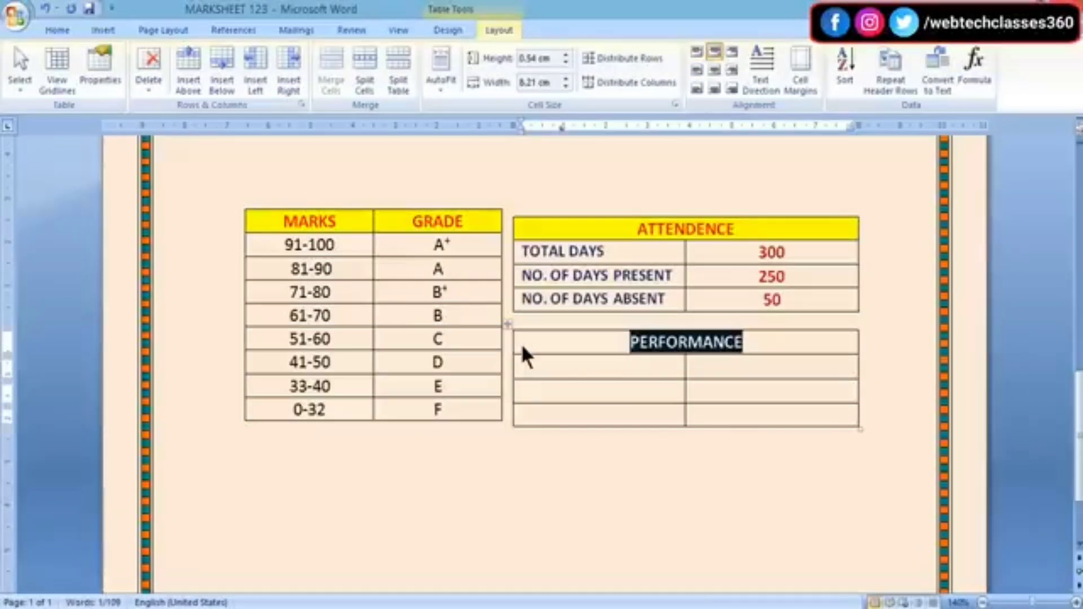
{"action": "left_click", "coordinate": [449, 33]}
{"action": "left_click", "coordinate": [616, 50]}
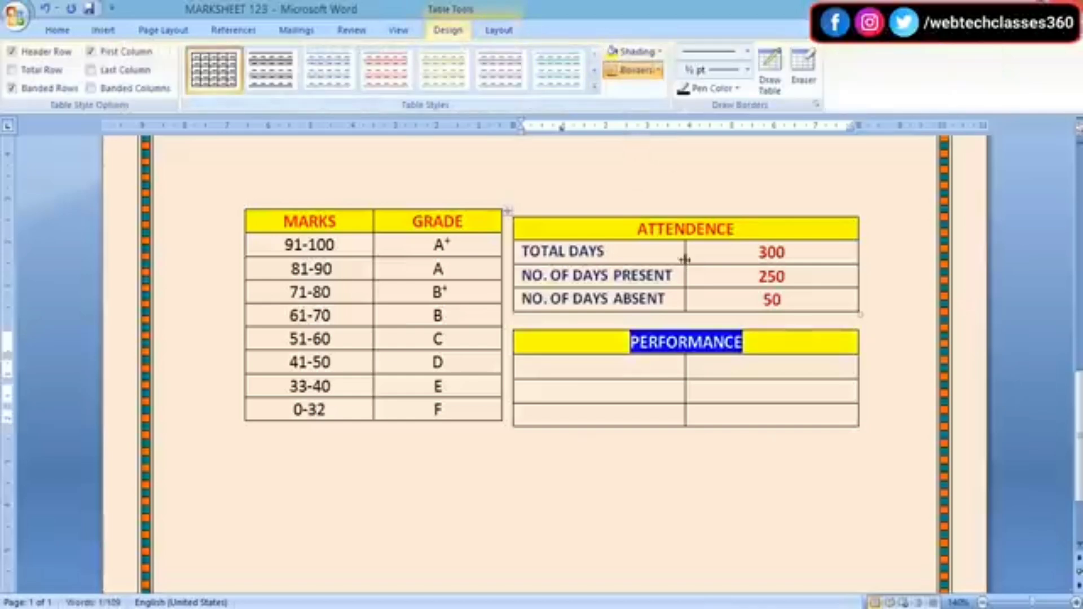
{"action": "left_click", "coordinate": [60, 28]}
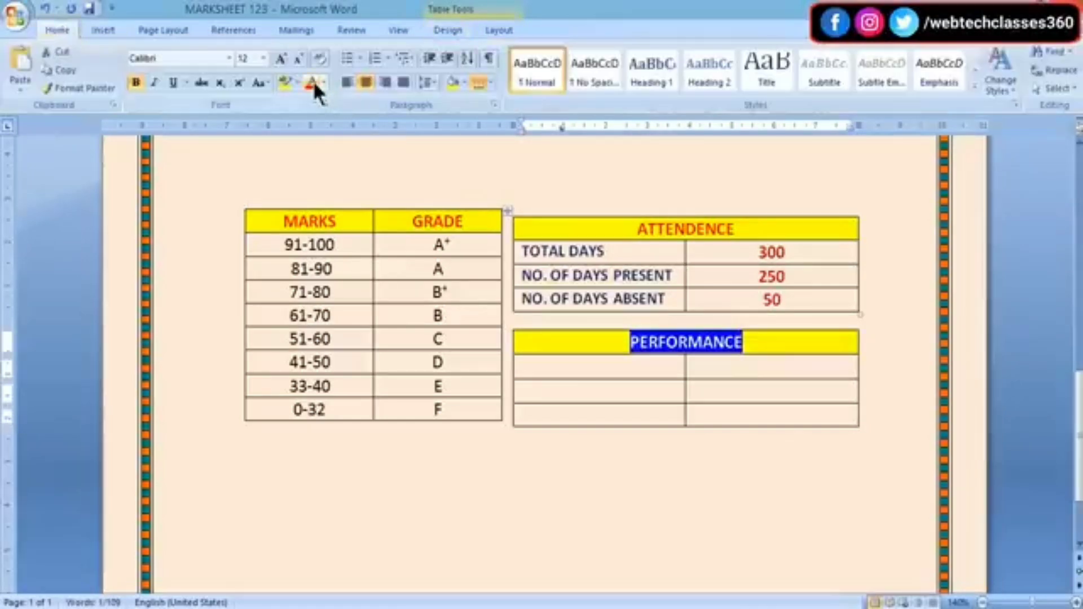
- Fill the first two rows under the PERFORMANCE heading with DRESS and BETTER, and BEHAVIOUR and NORMAL
{"action": "left_click", "coordinate": [592, 367]}
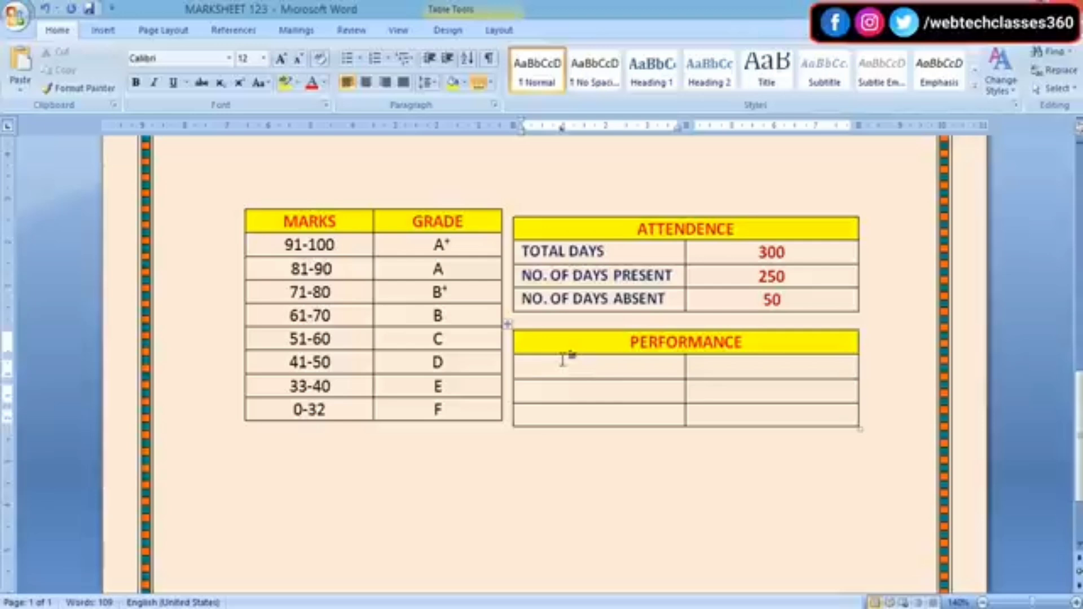
{"action": "type", "text": "DRE"}
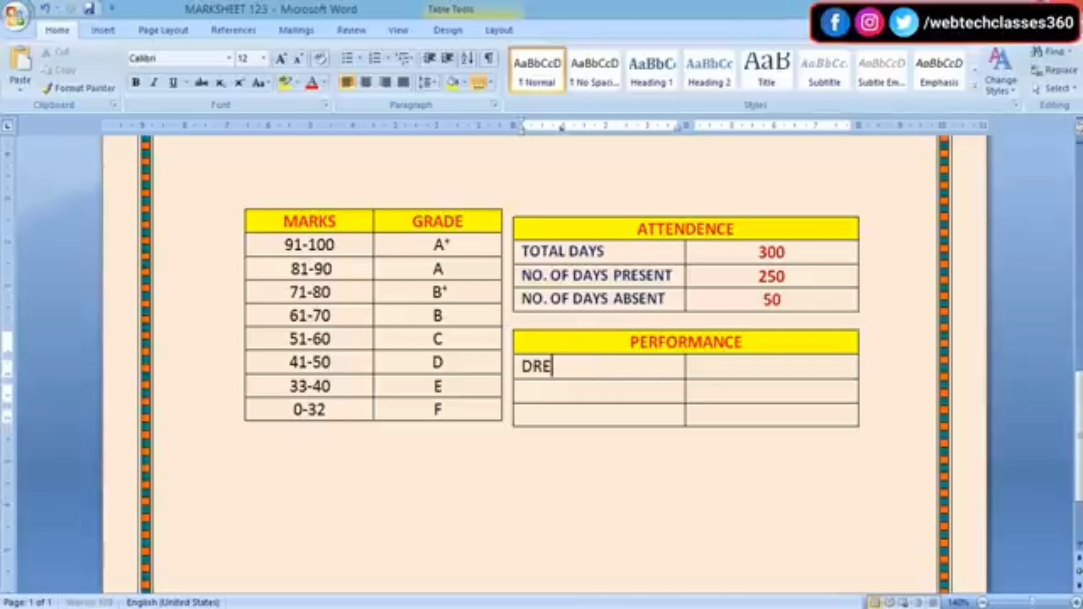
{"action": "type", "text": "SS"}
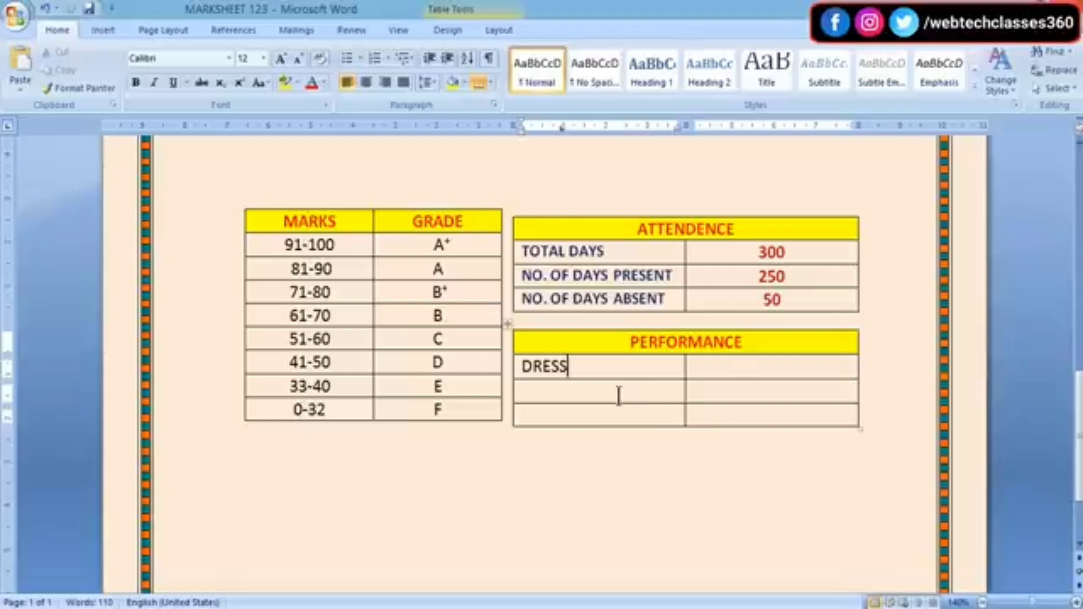
{"action": "left_click", "coordinate": [727, 374]}
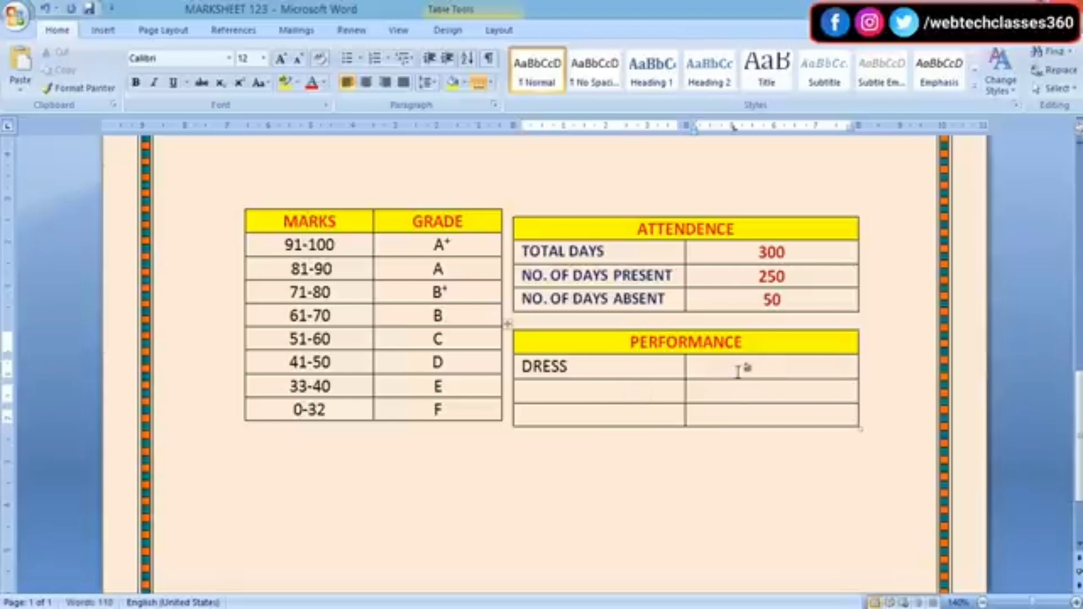
{"action": "type", "text": "BETTER"}
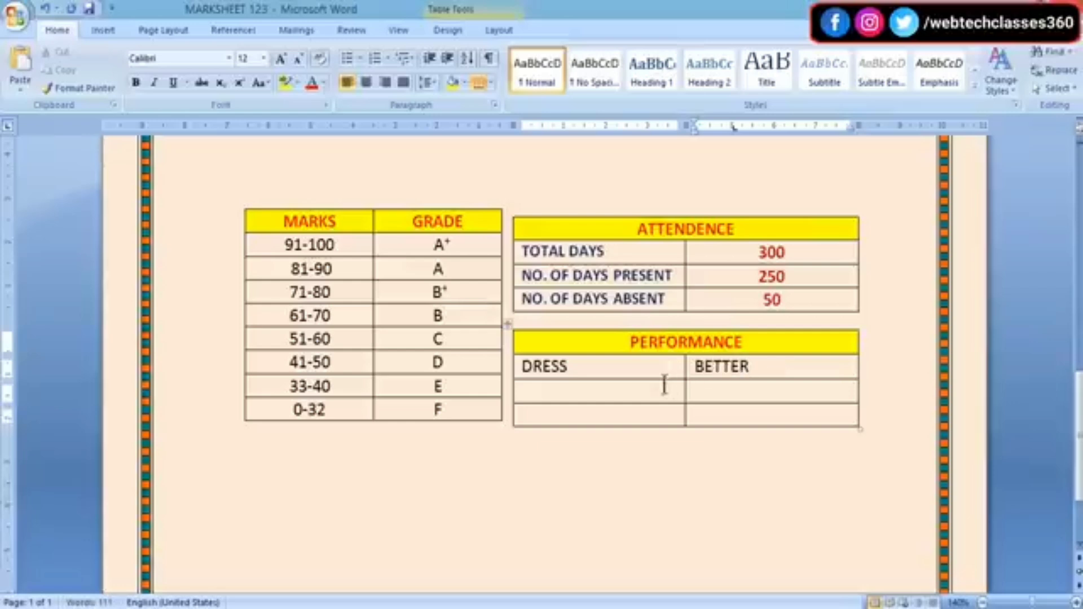
{"action": "left_click", "coordinate": [623, 396]}
{"action": "type", "text": "BE"}
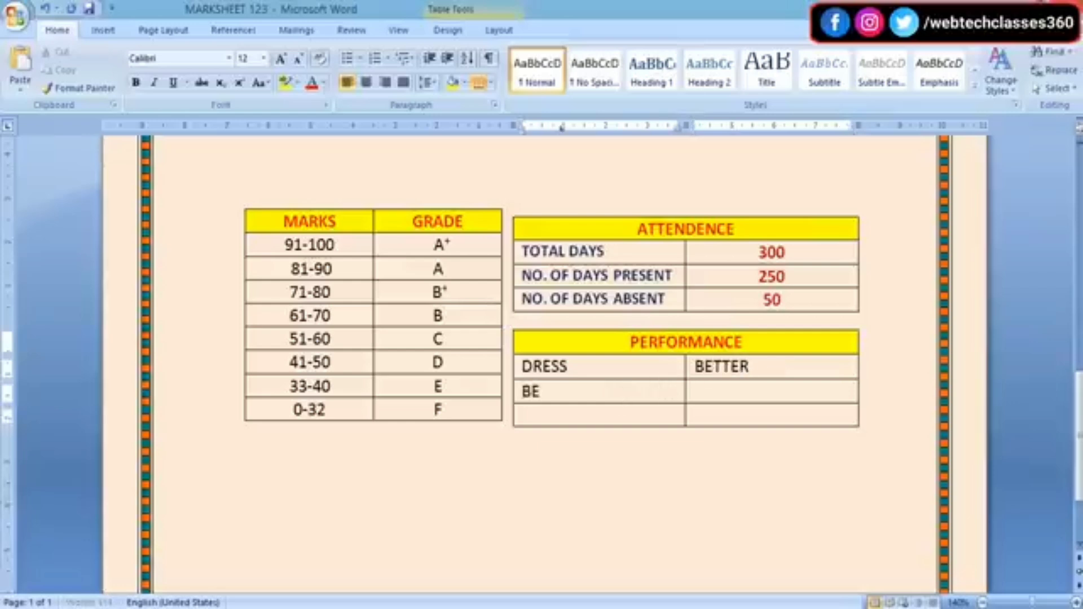
{"action": "type", "text": "HAVIOUR"}
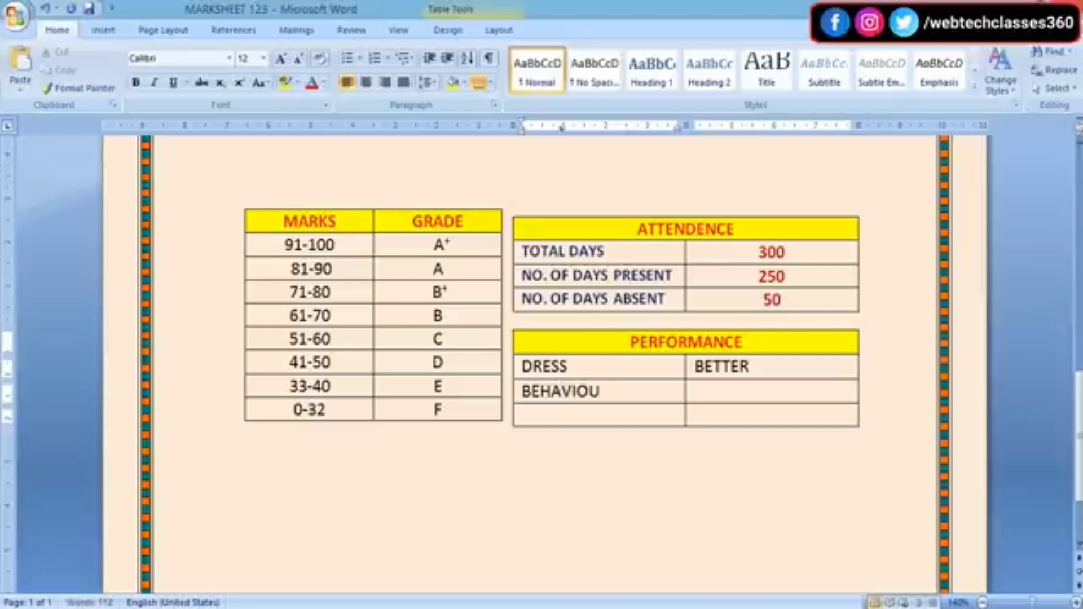
{"action": "left_click", "coordinate": [728, 395]}
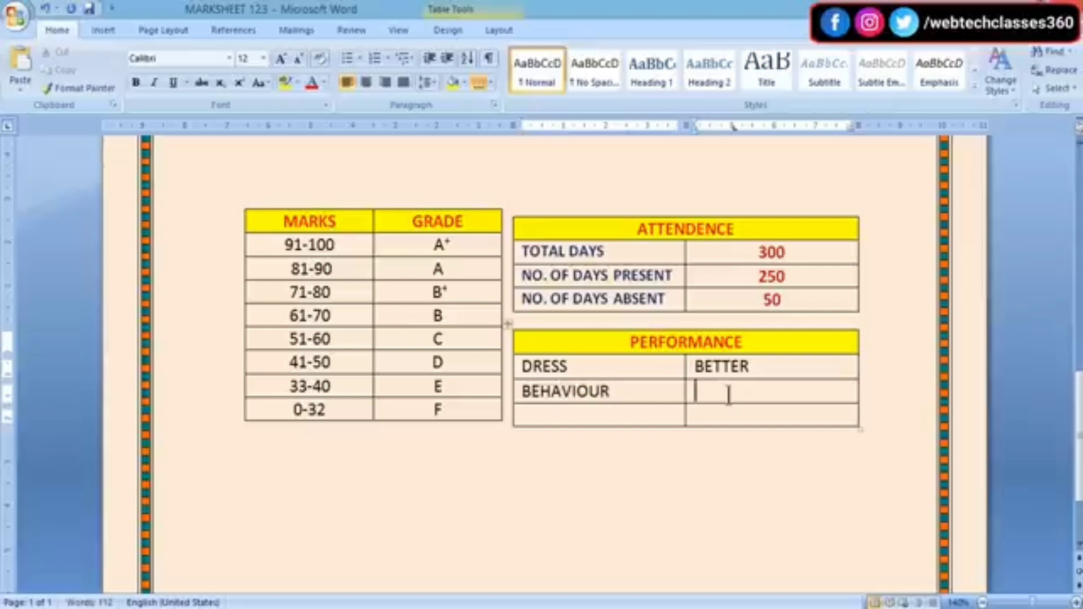
{"action": "type", "text": "NORMAL"}
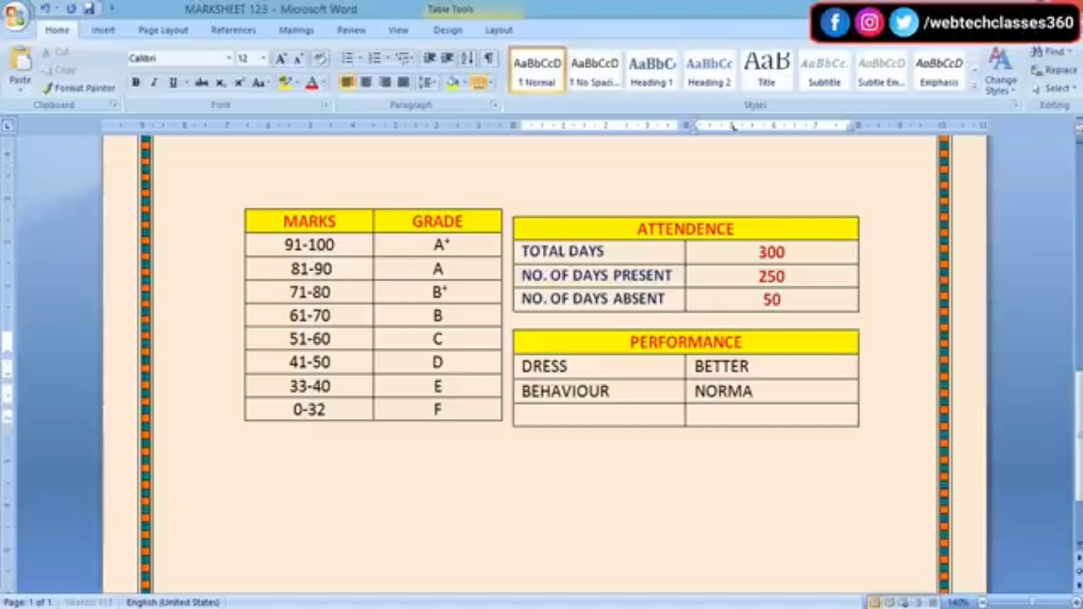
- Fill the last row of the performance table with CLASS TEACHER REMARKS and EXCELLENT
{"action": "left_click", "coordinate": [593, 418]}
{"action": "type", "text": "CLA"}
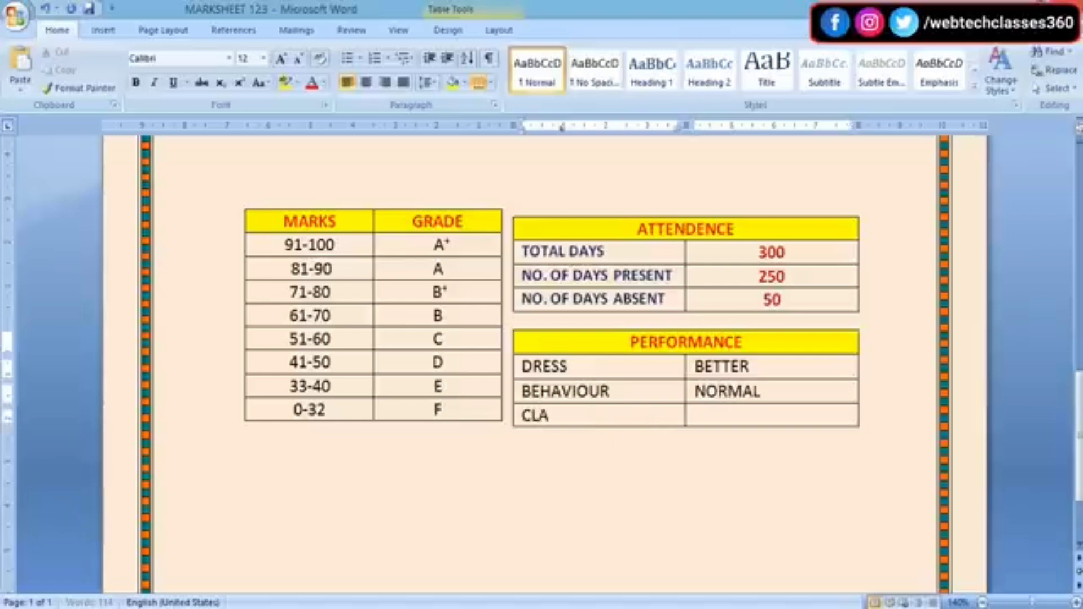
{"action": "type", "text": "SS TE"}
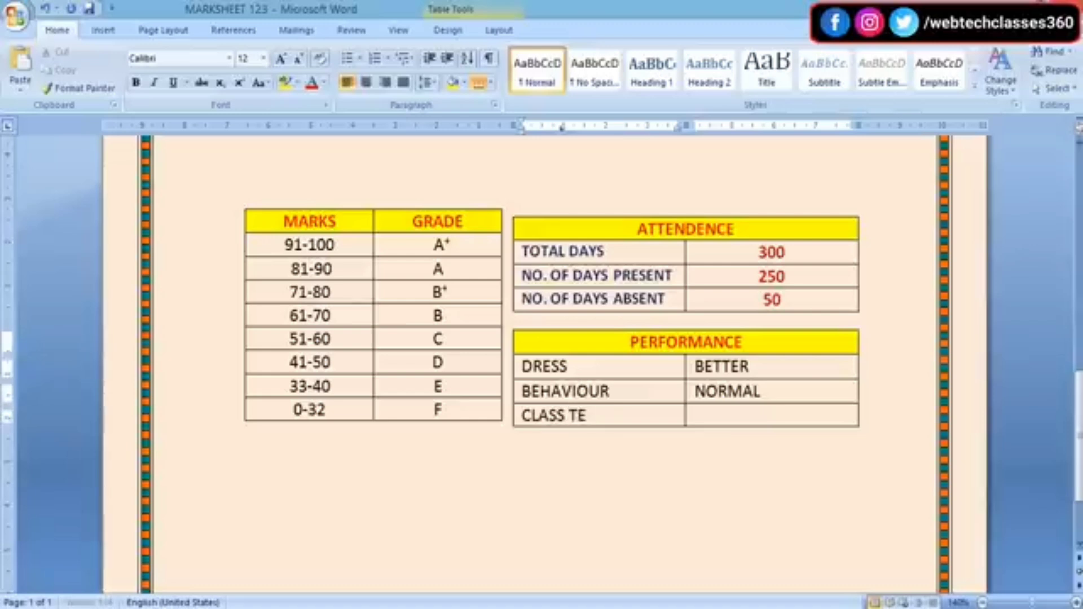
{"action": "type", "text": "ACHER"}
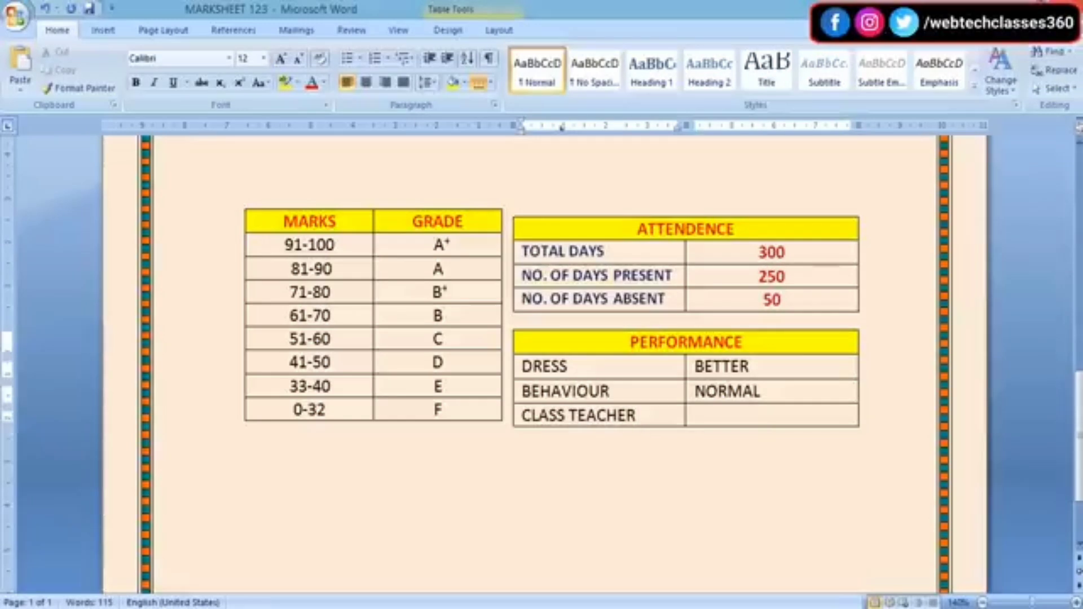
{"action": "type", "text": "EMARKS"}
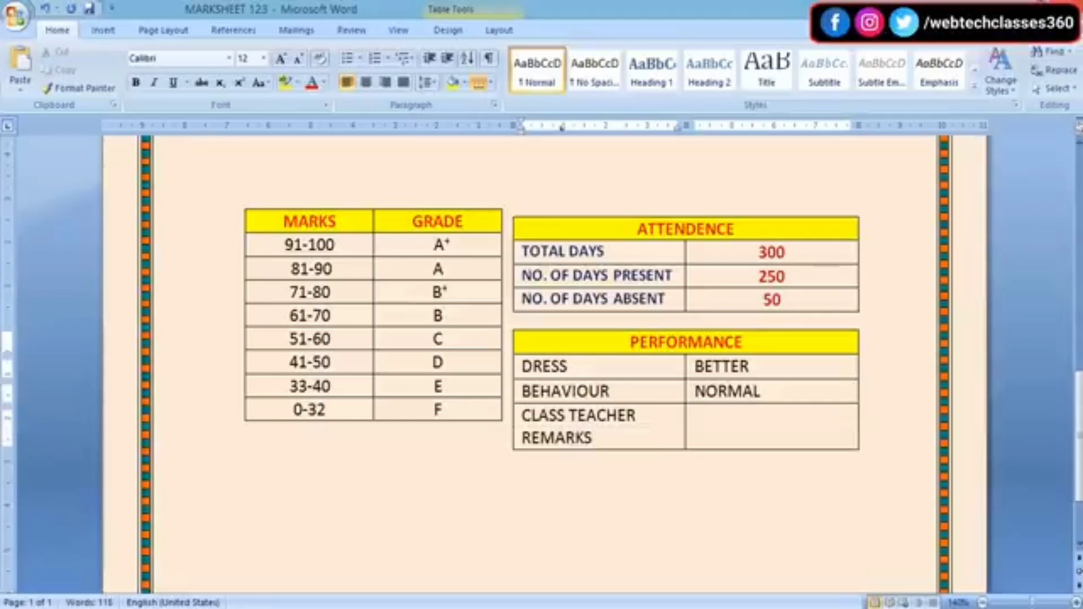
{"action": "left_click", "coordinate": [731, 432]}
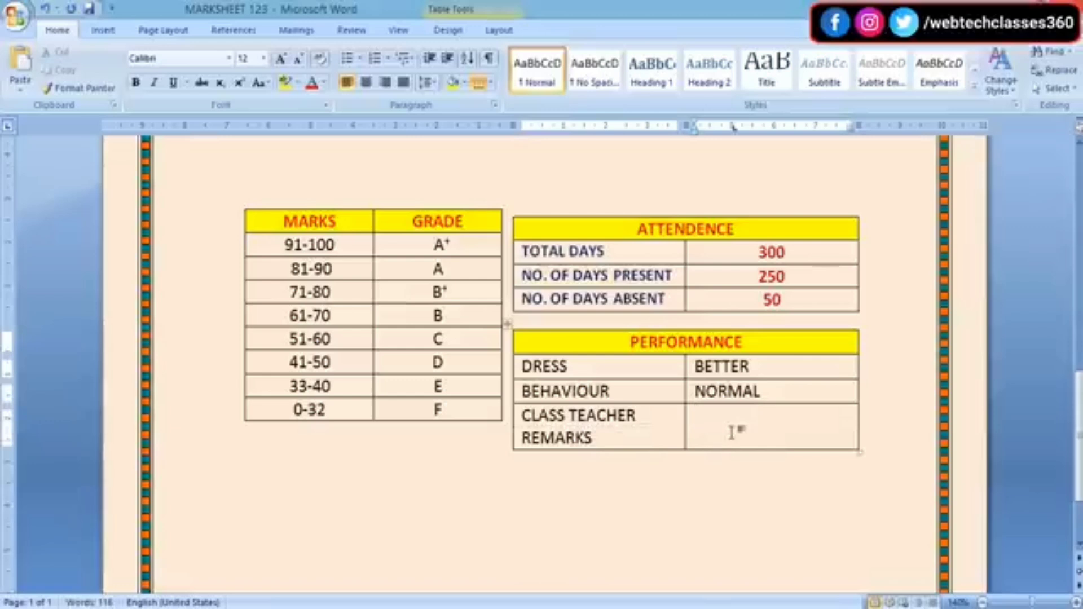
{"action": "type", "text": "EXCELLENT"}
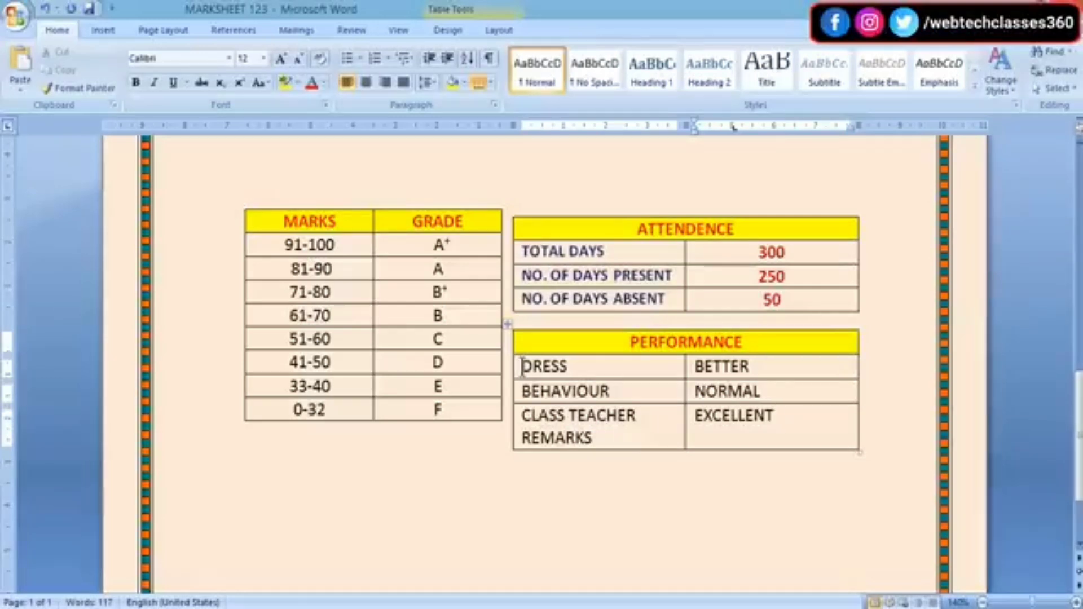
- Reduce the font size of the three rows under the PERFORMANCE heading to 9
{"action": "left_click_drag", "start_coordinate": [521, 367], "coordinate": [807, 441]}
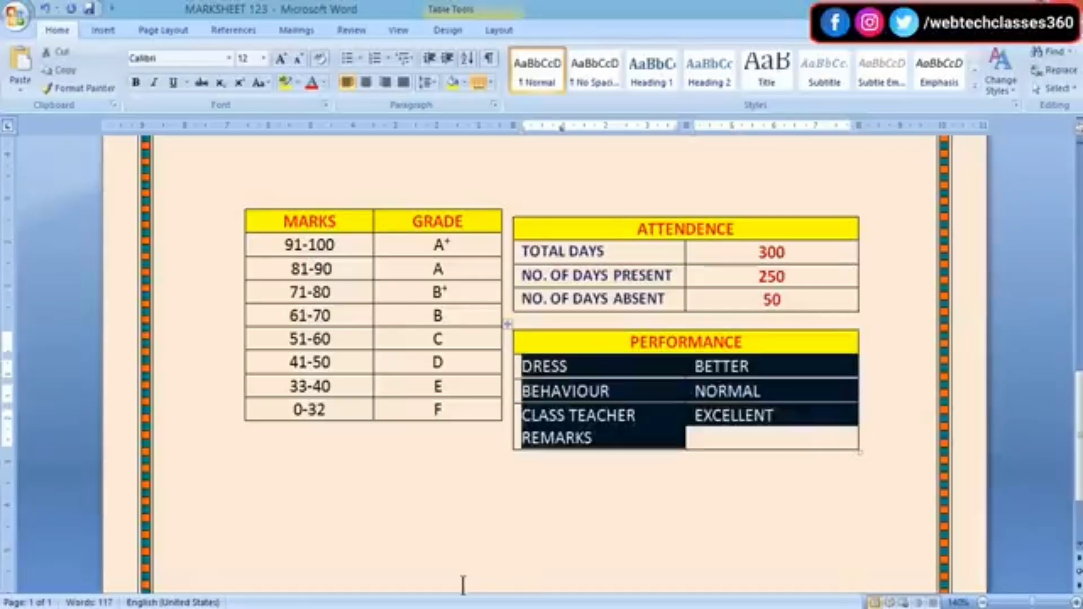
{"action": "left_click", "coordinate": [300, 58]}
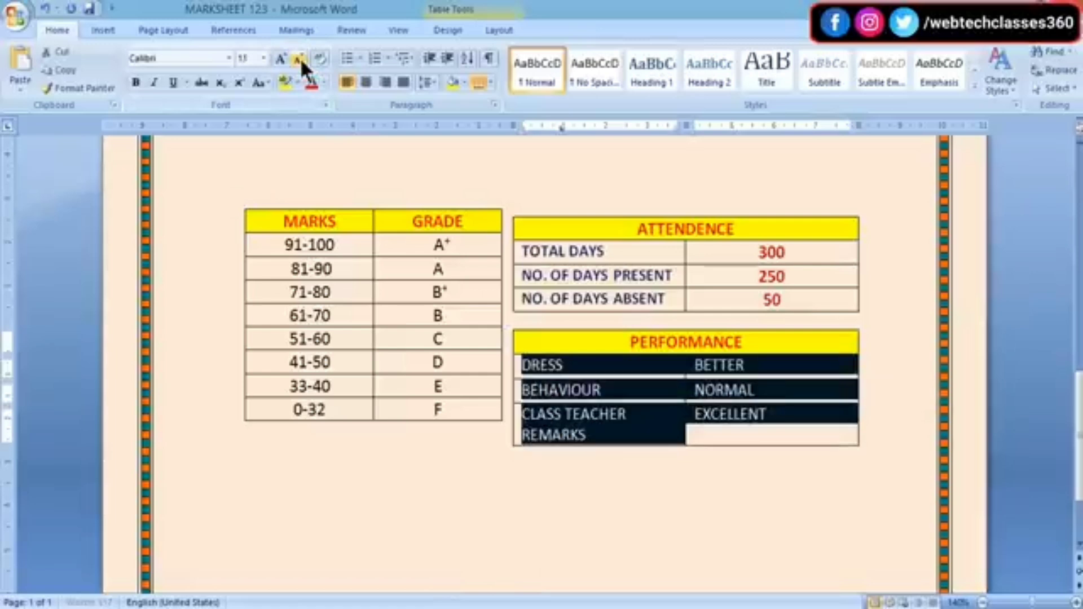
{"action": "left_click", "coordinate": [300, 57]}
{"action": "left_click", "coordinate": [300, 57]}
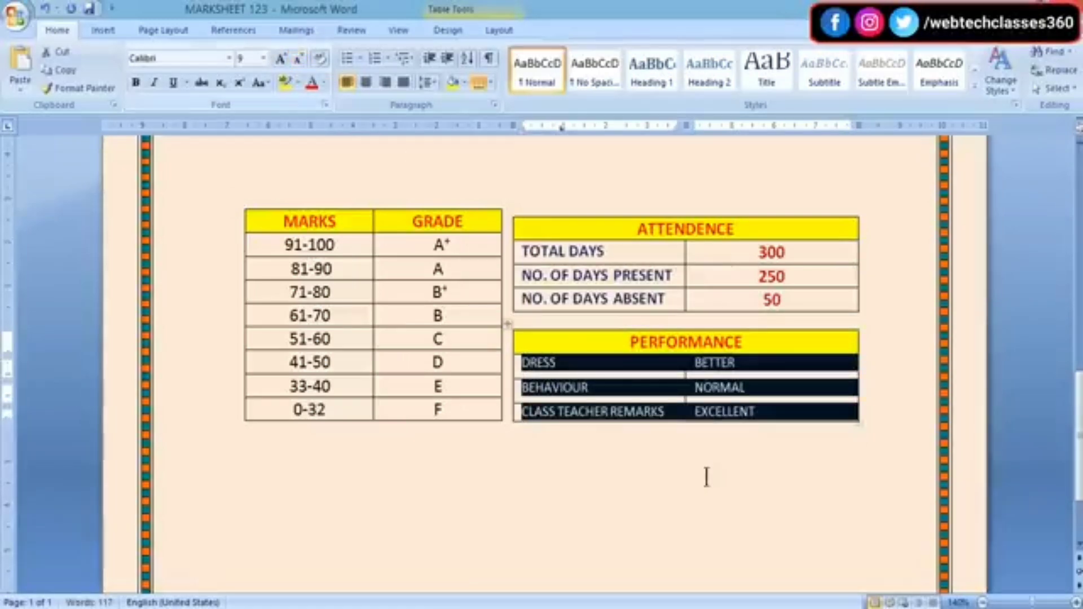
{"action": "left_click", "coordinate": [744, 508]}
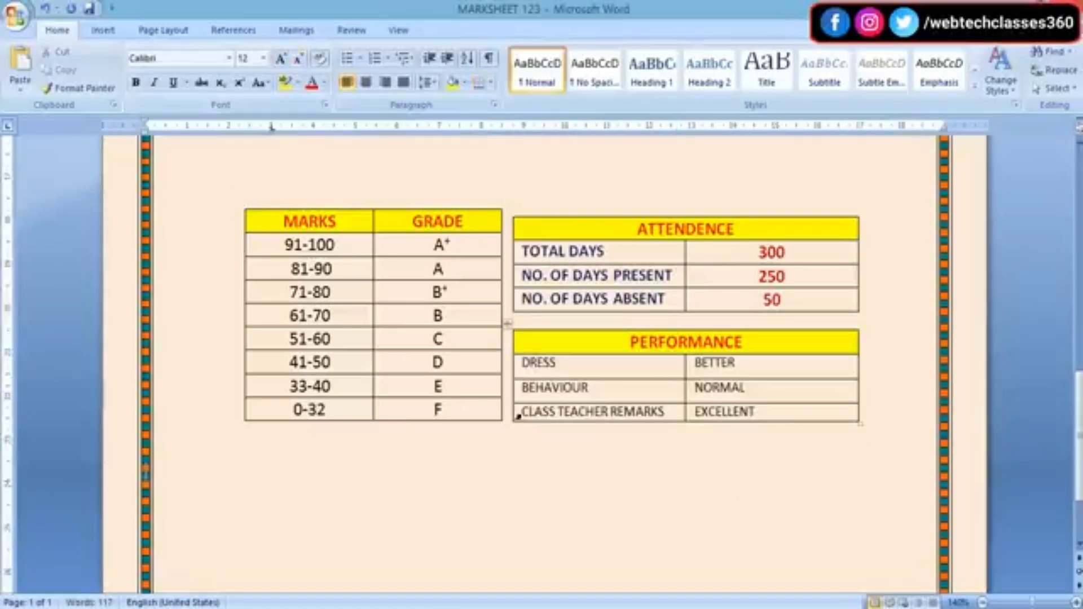
- Make the text of the three rows under the PERFORMANCE heading bold and centre it horizontally and vertically in its cells
{"action": "left_click_drag", "start_coordinate": [526, 364], "coordinate": [778, 416]}
{"action": "left_click", "coordinate": [136, 82]}
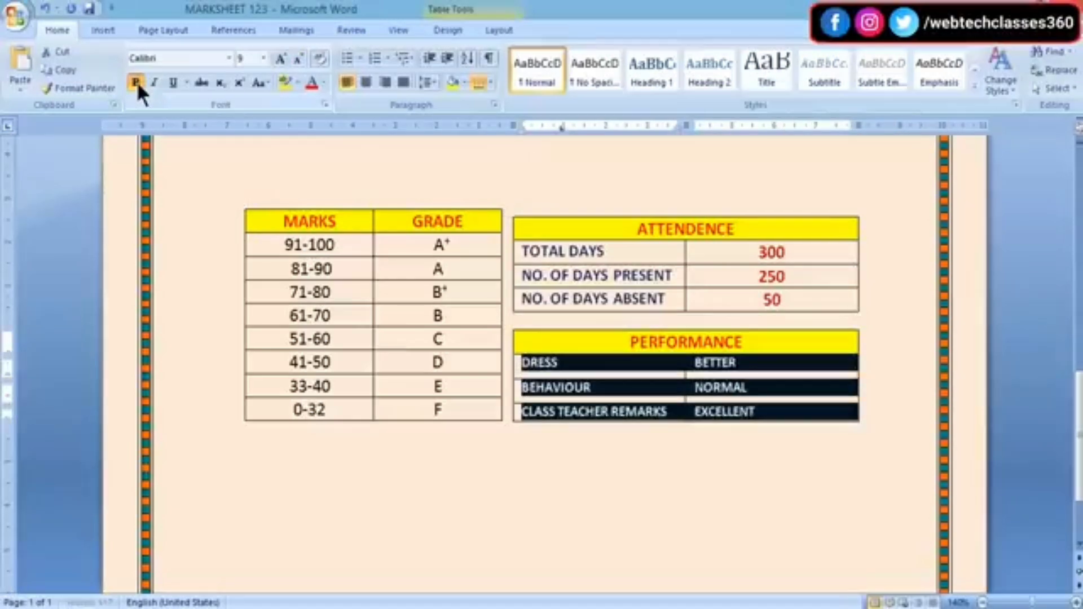
{"action": "left_click", "coordinate": [496, 31]}
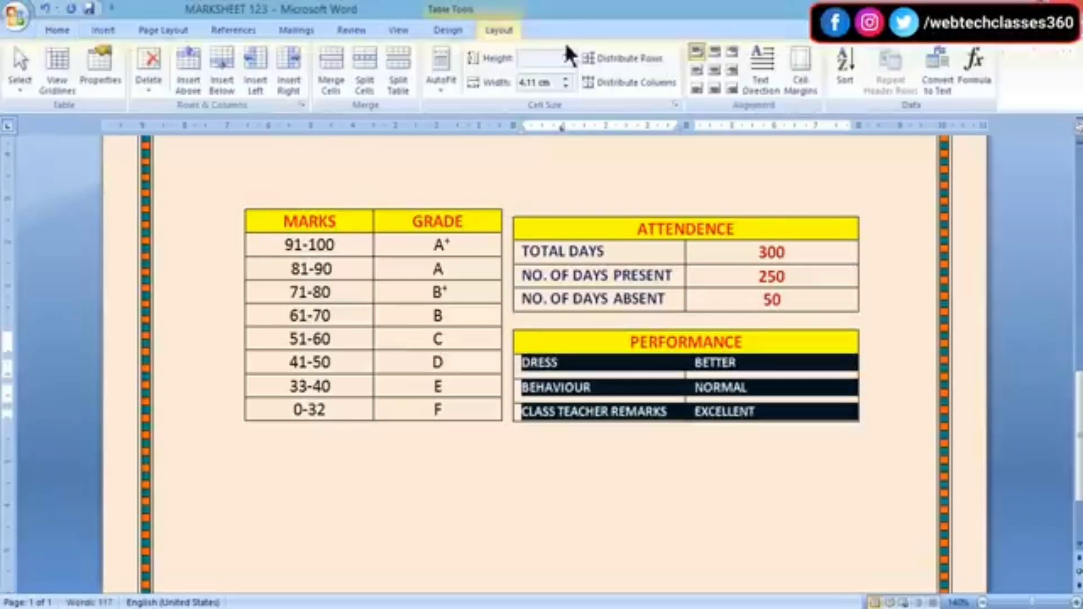
{"action": "left_click", "coordinate": [711, 70]}
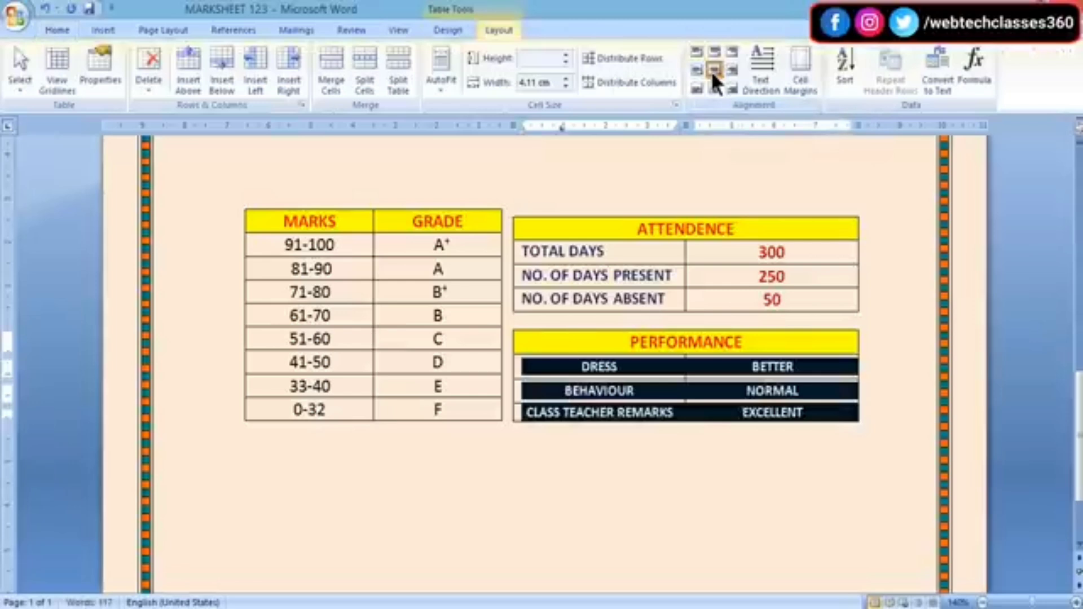
{"action": "left_click", "coordinate": [794, 516]}
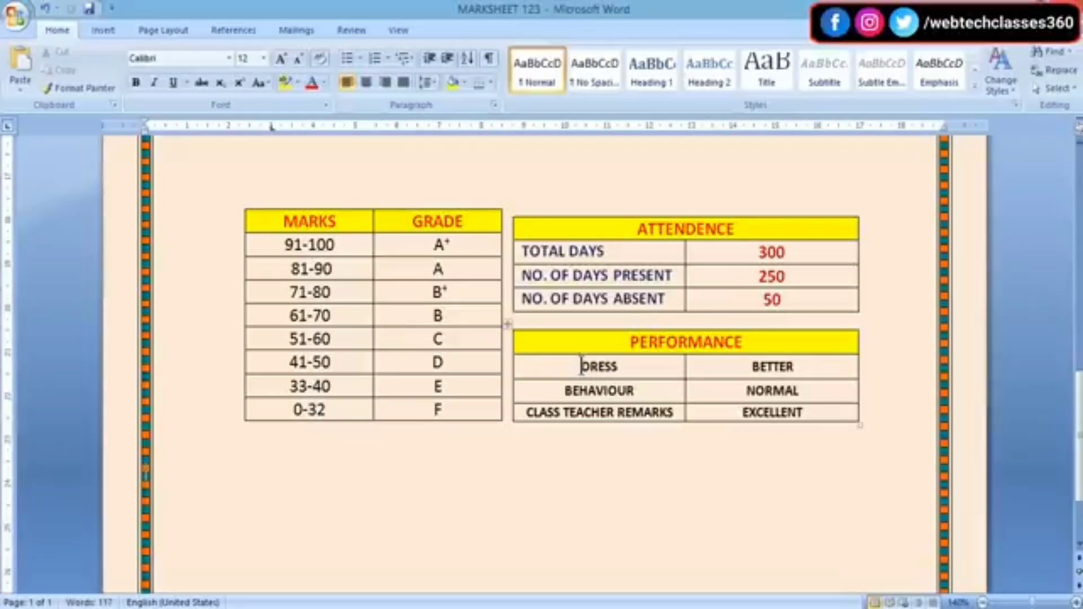
- Colour the text of the three rows under the PERFORMANCE heading dark blue
{"action": "left_click_drag", "start_coordinate": [585, 367], "coordinate": [812, 412]}
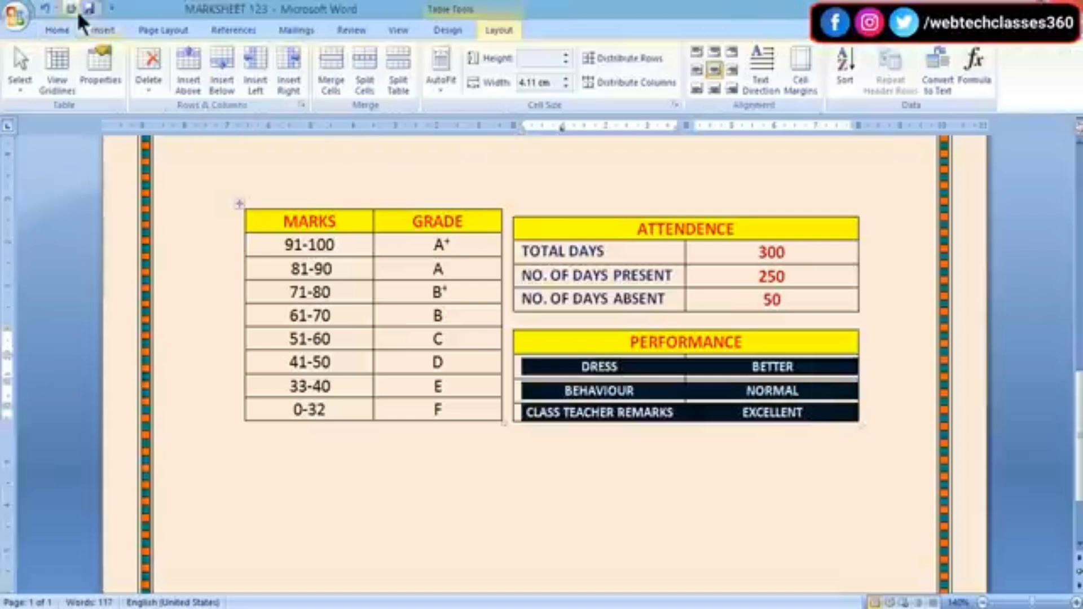
{"action": "left_click", "coordinate": [69, 27]}
{"action": "left_click", "coordinate": [324, 82]}
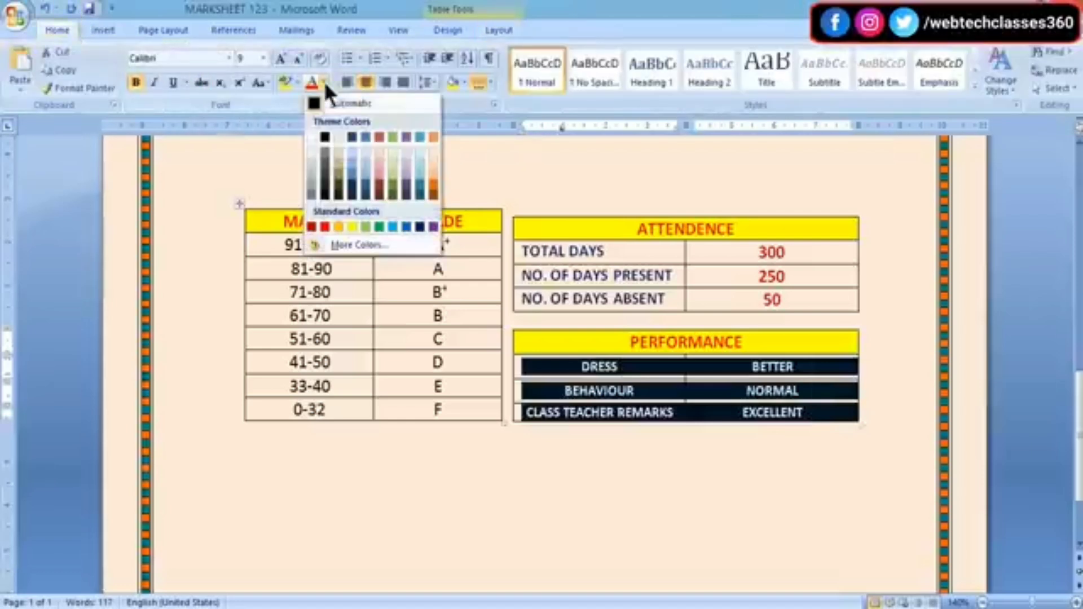
{"action": "left_click", "coordinate": [418, 227]}
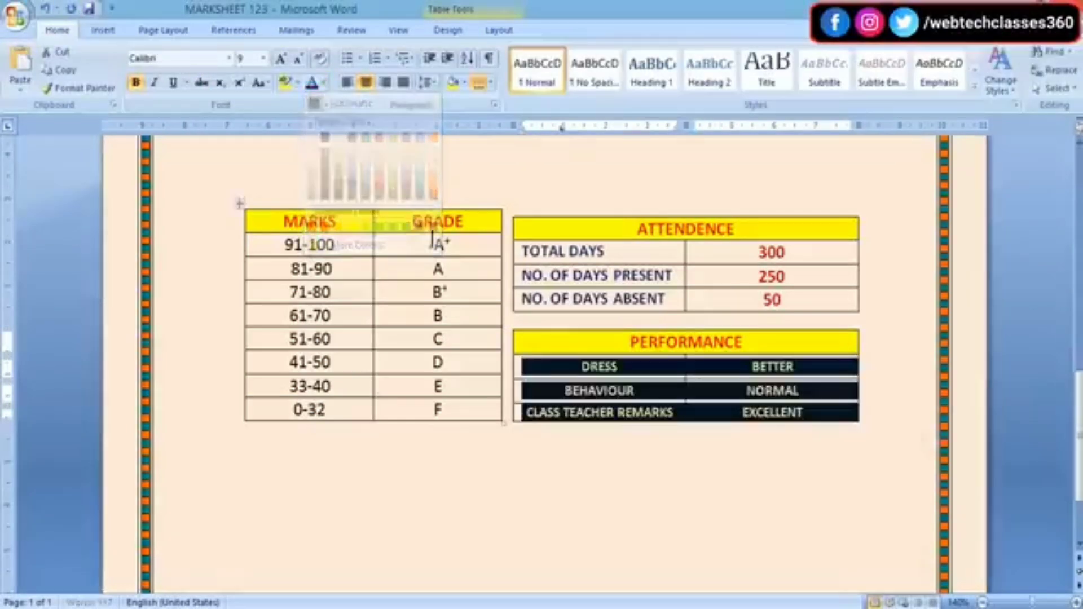
{"action": "left_click", "coordinate": [713, 533]}
- Start a signature line at the foot of the page, just inside the bottom border, with the label "Parents sign."
{"action": "scroll", "coordinate": [625, 381], "scroll_direction": "down", "scroll_amount": 3}
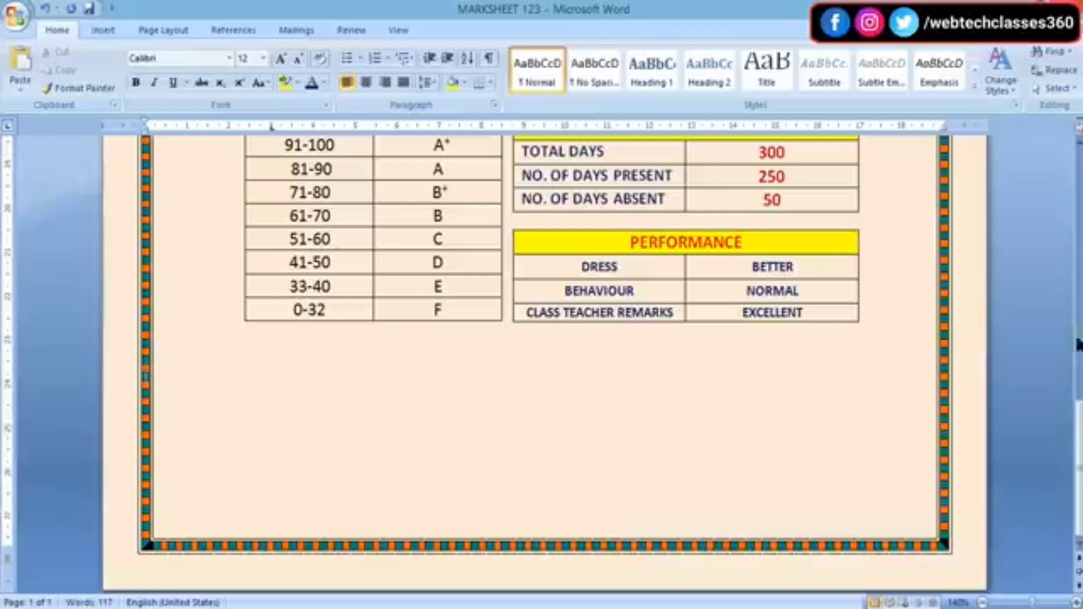
{"action": "double_click", "coordinate": [179, 504]}
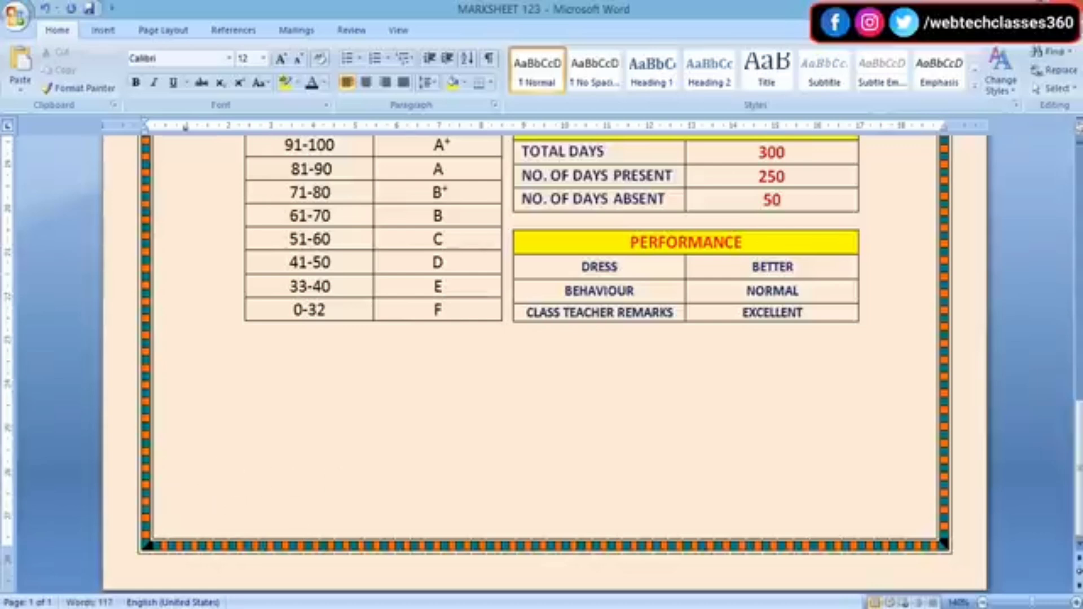
{"action": "type", "text": "P"}
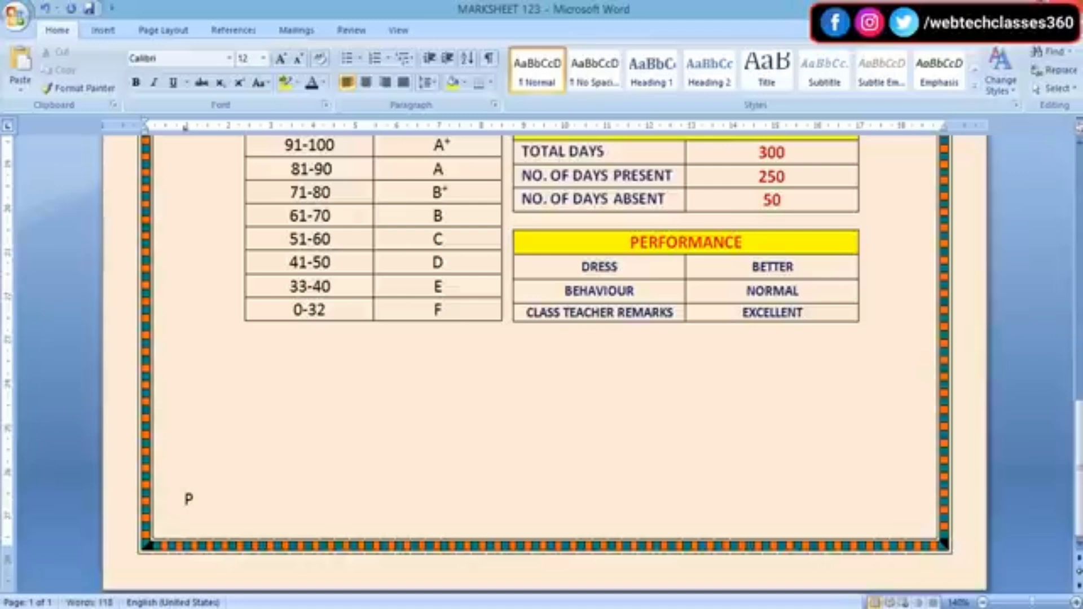
{"action": "type", "text": "arents sign."}
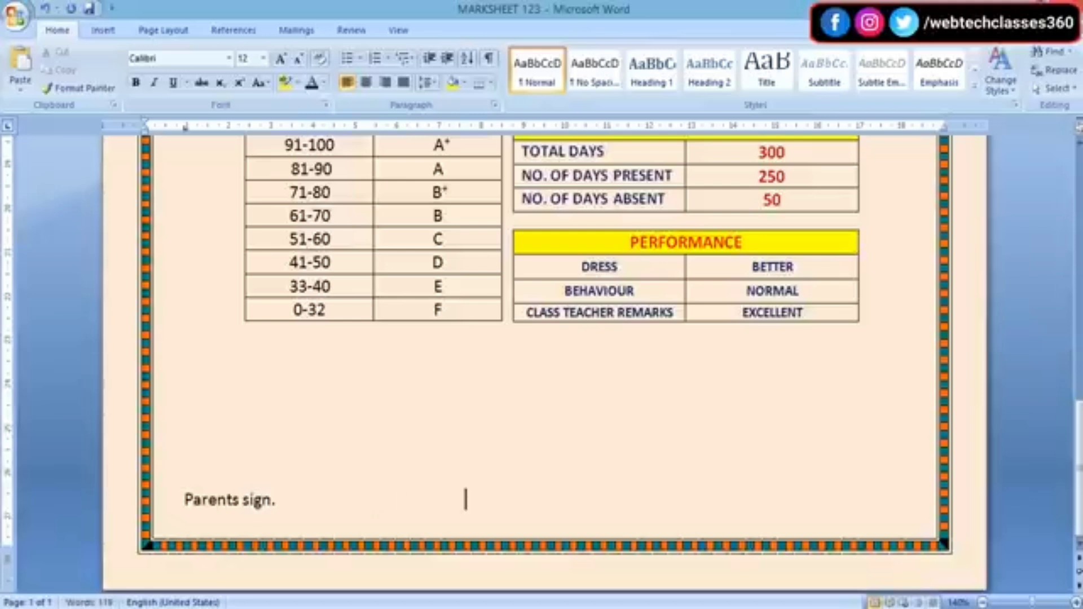
- Add the spaced-out labels "Class teacher sign." at the centre and "Principal sign." at the far end of the signature line
{"action": "type", "text": "c"}
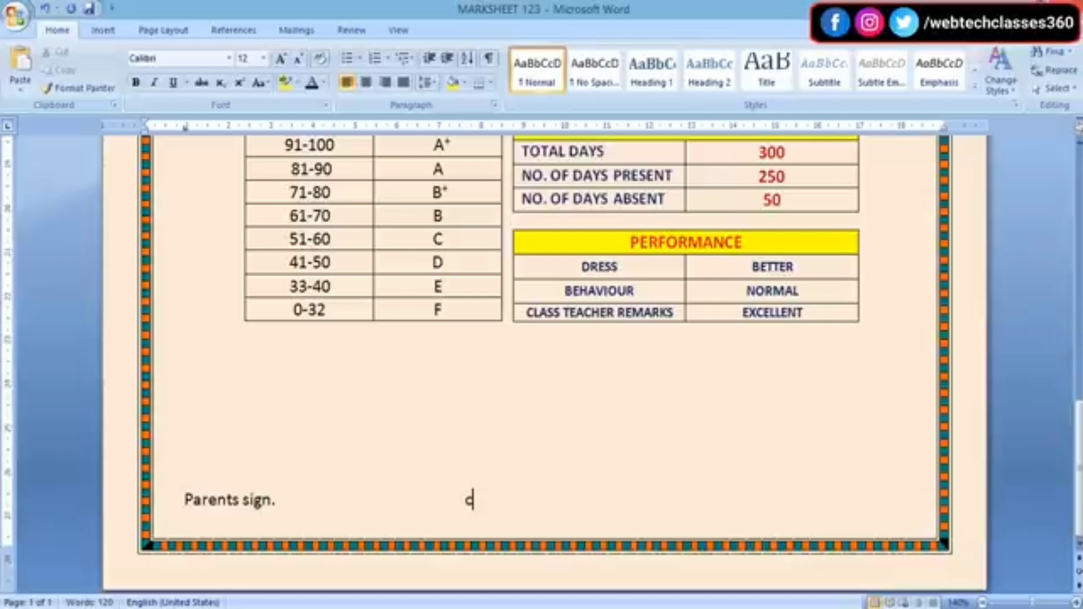
{"action": "type", "text": "lass teac"}
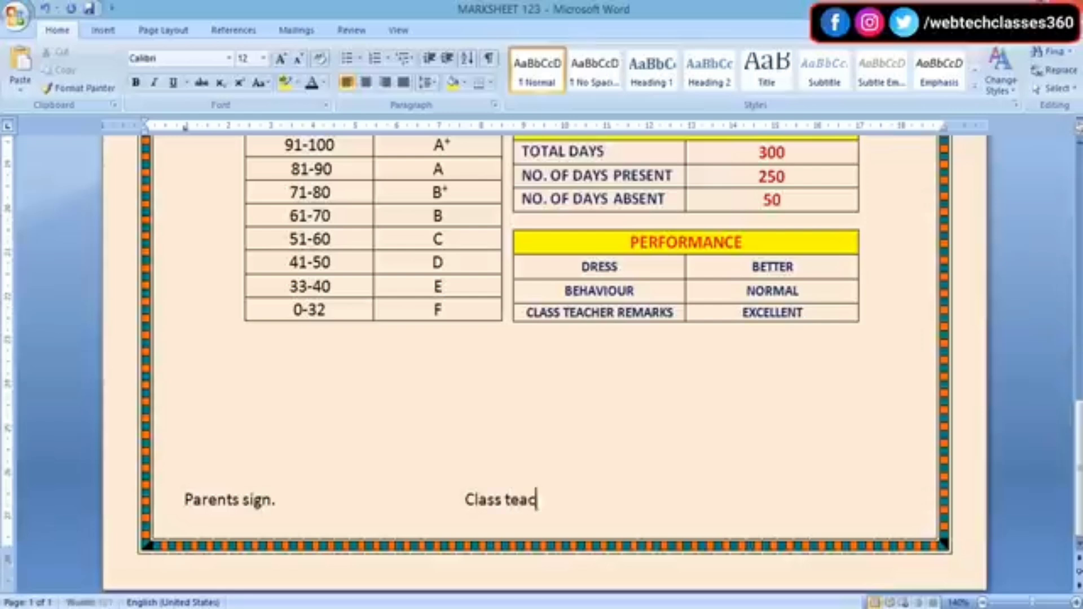
{"action": "type", "text": "her si"}
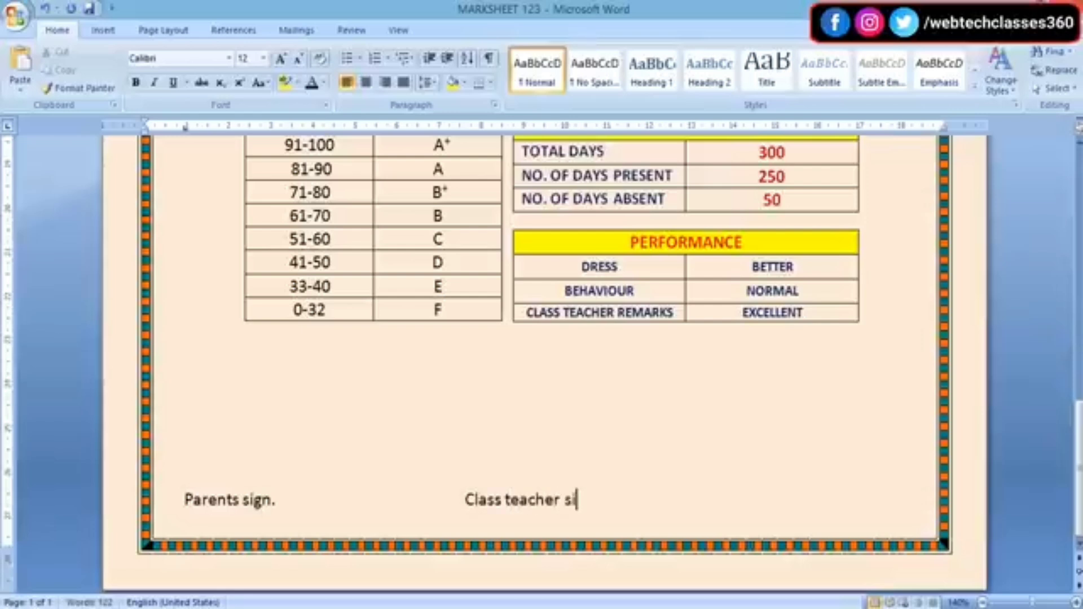
{"action": "type", "text": "gn"}
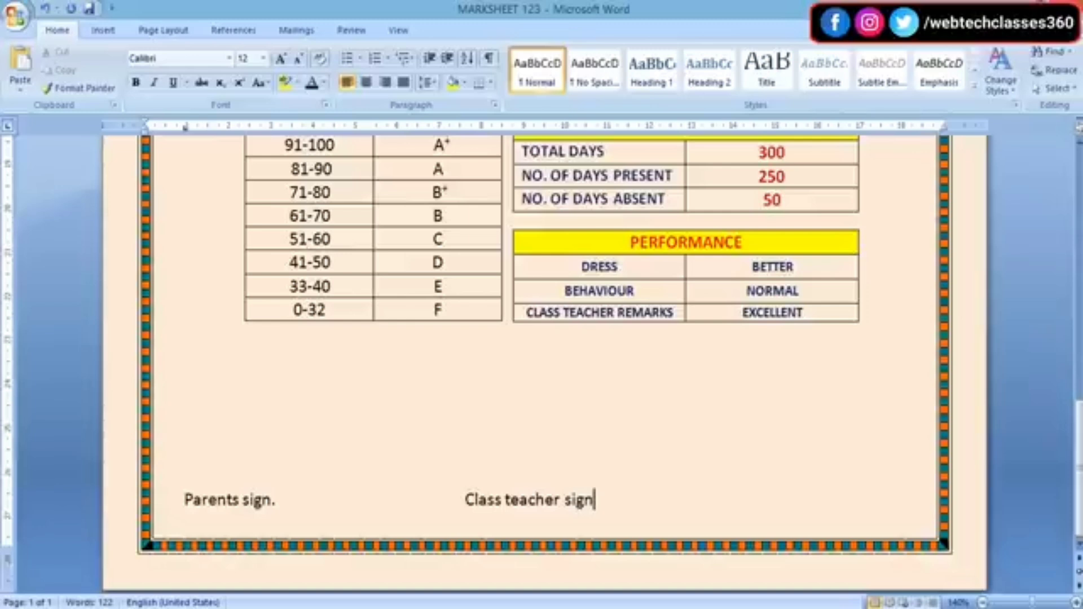
{"action": "type", "text": ".  "}
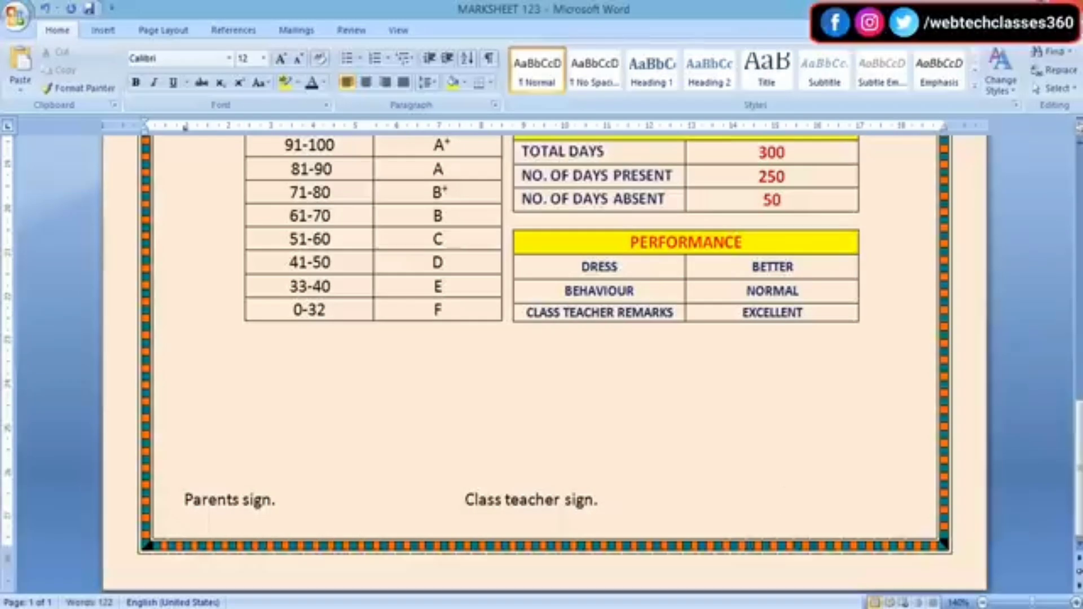
{"action": "type", "text": "        Prin"}
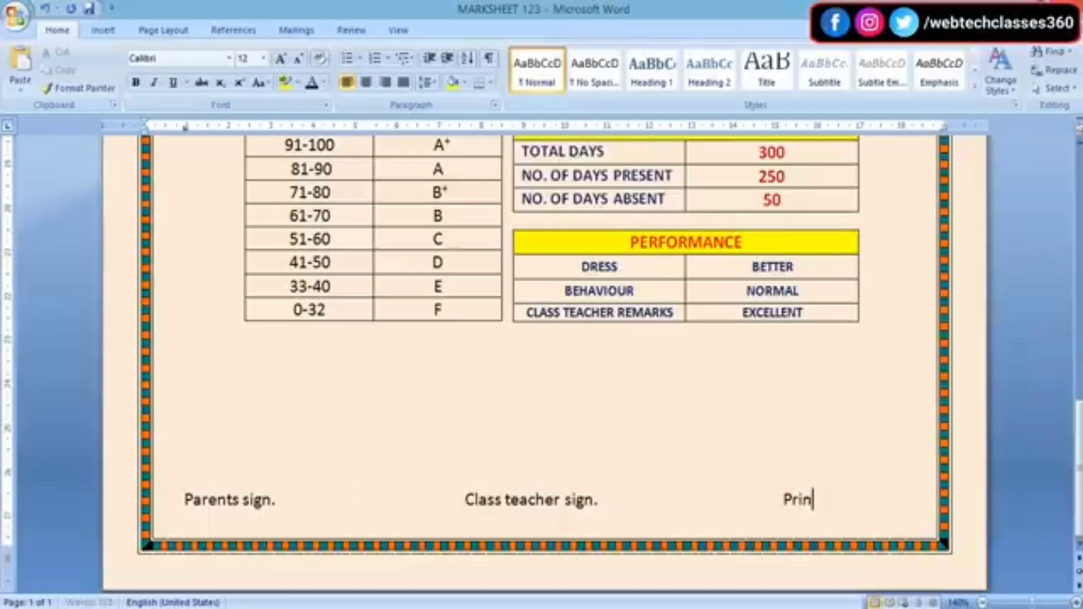
{"action": "type", "text": "cipal"}
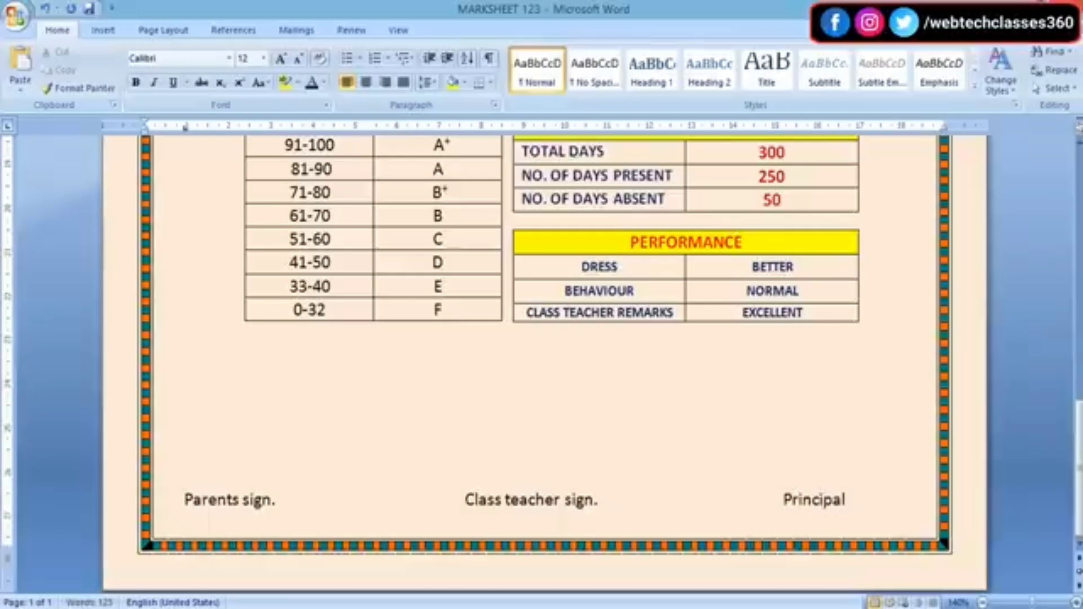
{"action": "type", "text": " sign"}
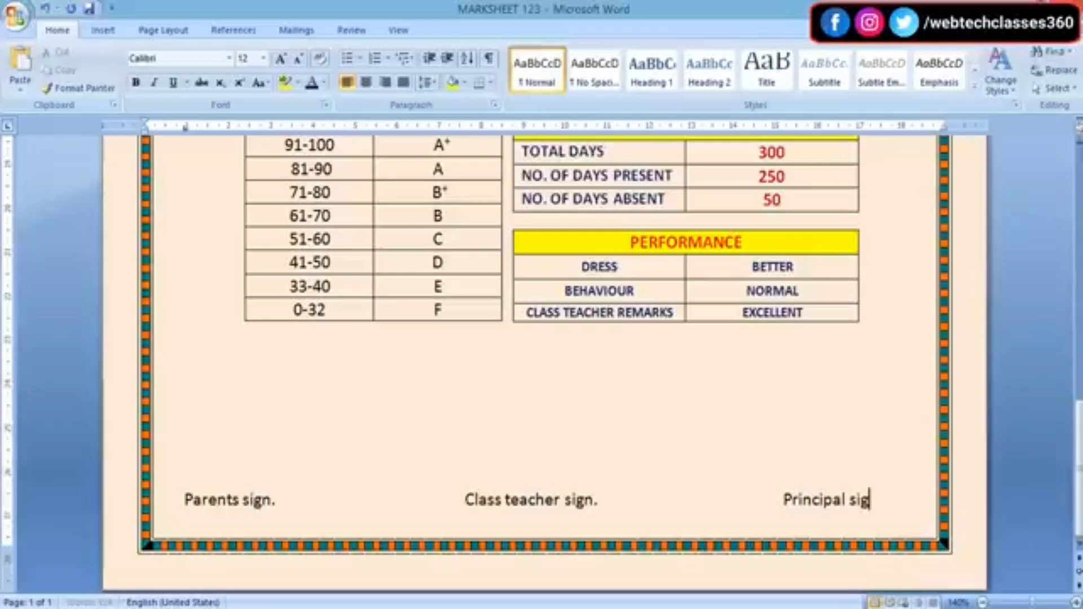
{"action": "type", "text": "."}
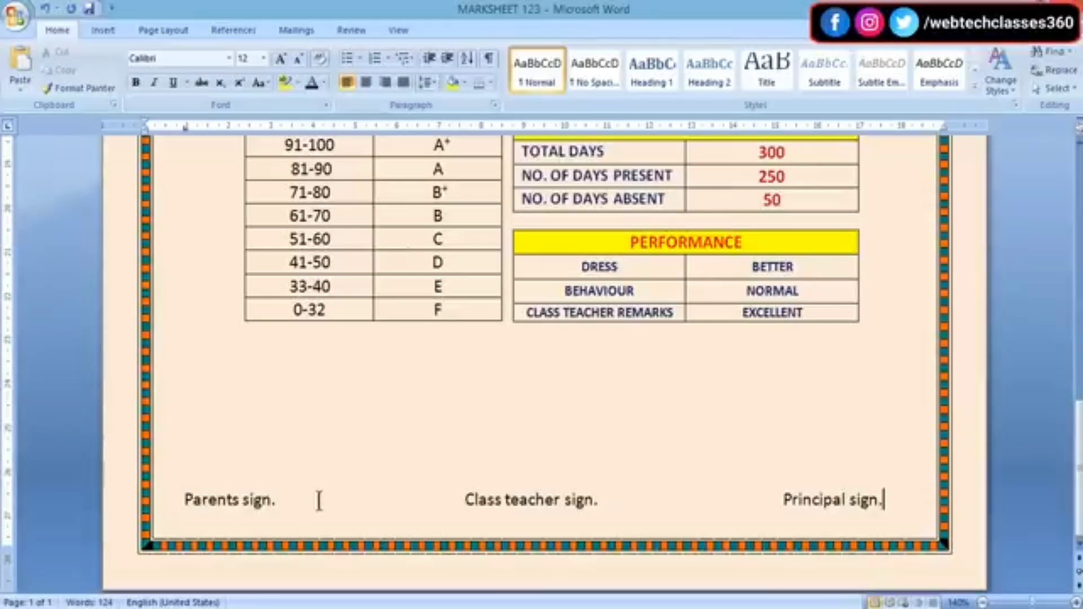
- Draw a straight horizontal line about 3.2 cm long just above the "Parents sign." label
{"action": "left_click", "coordinate": [108, 30]}
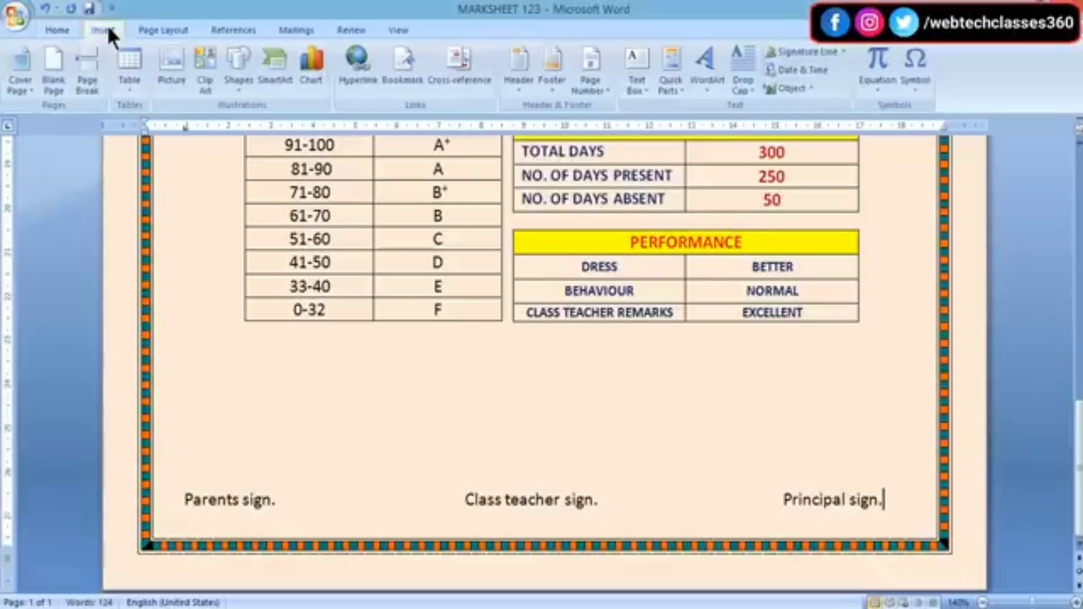
{"action": "left_click", "coordinate": [242, 90]}
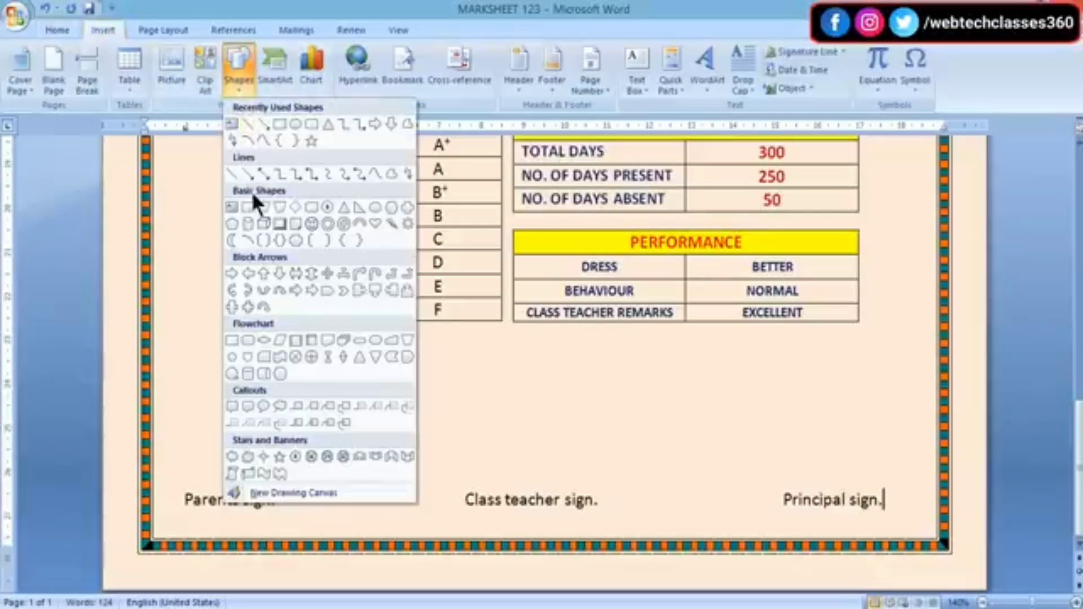
{"action": "left_click", "coordinate": [230, 173]}
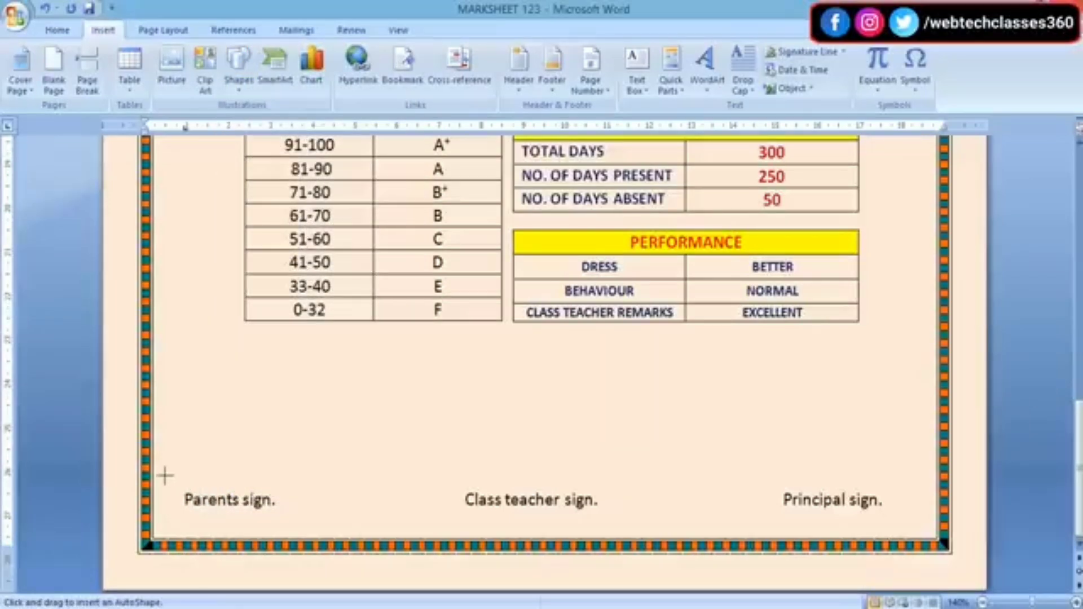
{"action": "left_click_drag", "start_coordinate": [166, 475], "coordinate": [298, 475]}
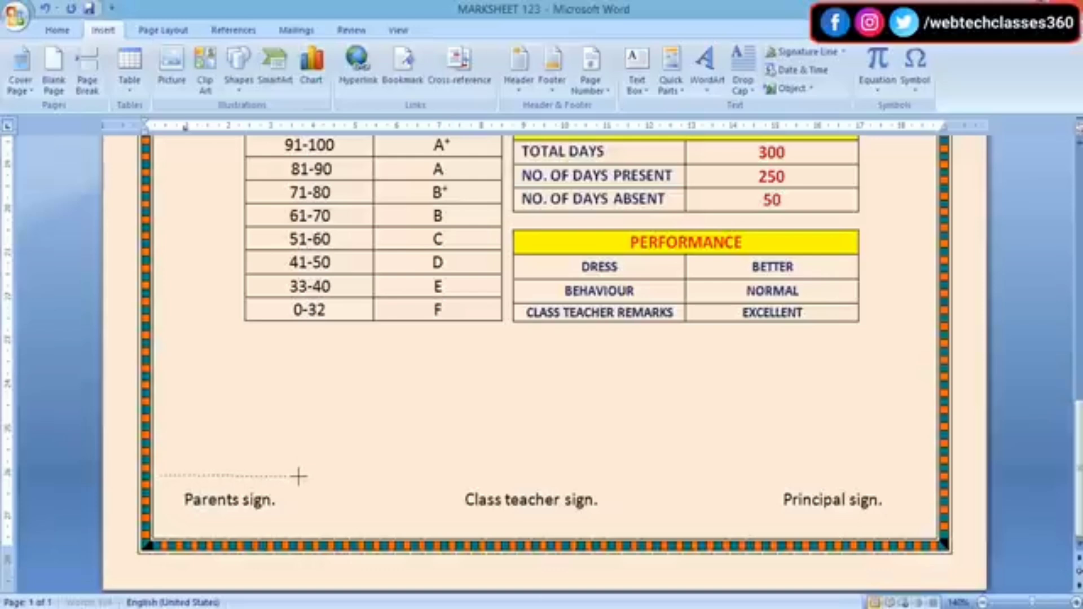
{"action": "left_click_drag", "start_coordinate": [299, 475], "coordinate": [299, 476]}
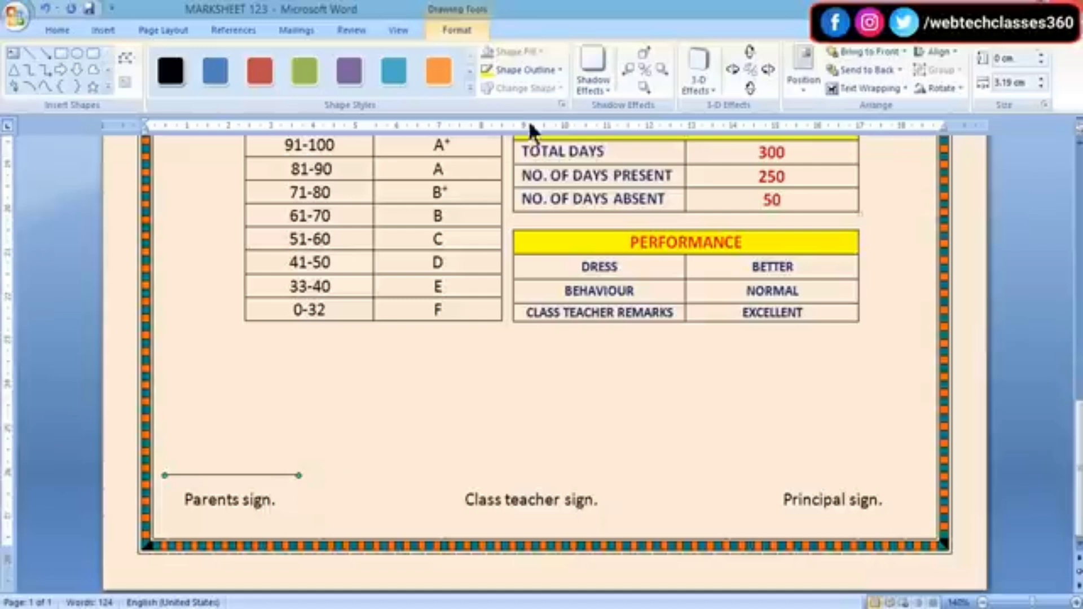
- Set the outline weight of the line above "Parents sign." to 1 pt
{"action": "left_click", "coordinate": [551, 70]}
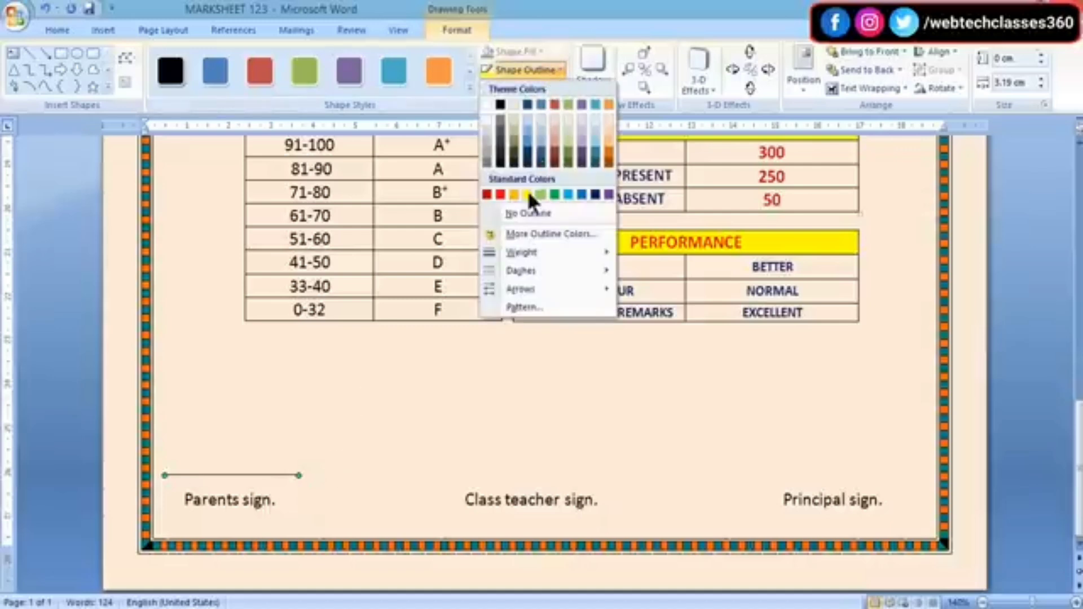
{"action": "mouse_move", "coordinate": [537, 255]}
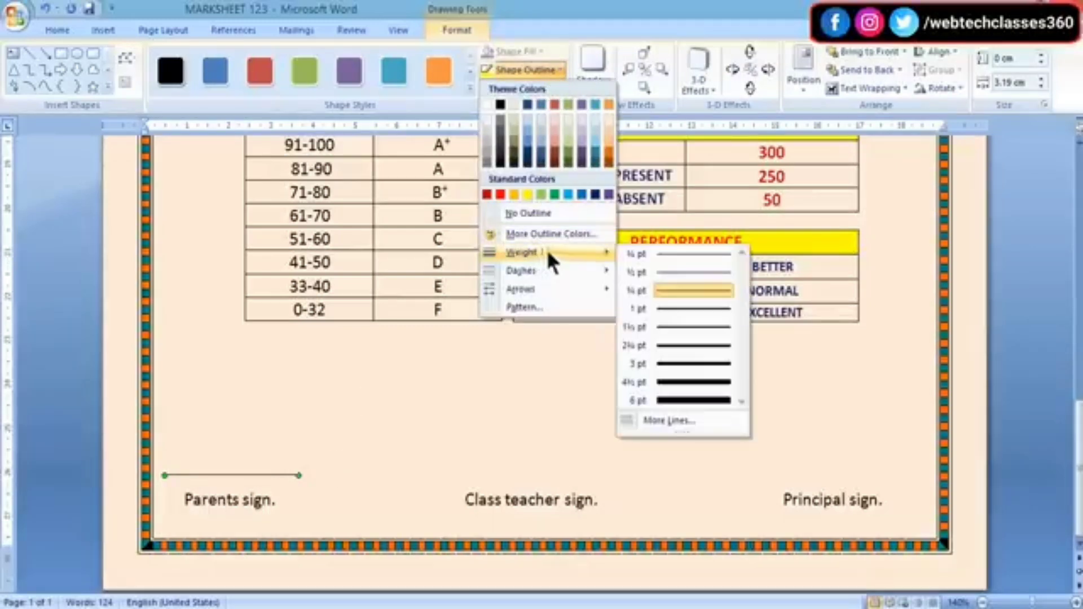
{"action": "left_click", "coordinate": [668, 307]}
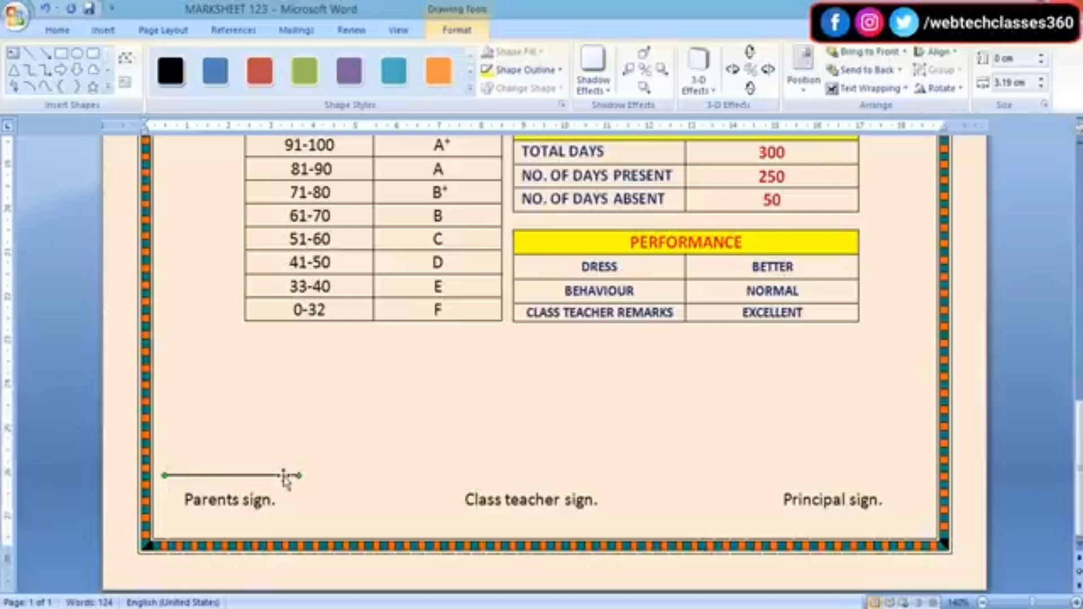
- Place copies of the signature line above the "Class teacher sign." and "Principal sign." labels, level with the first line
{"action": "left_click_drag", "start_coordinate": [285, 478], "coordinate": [585, 474]}
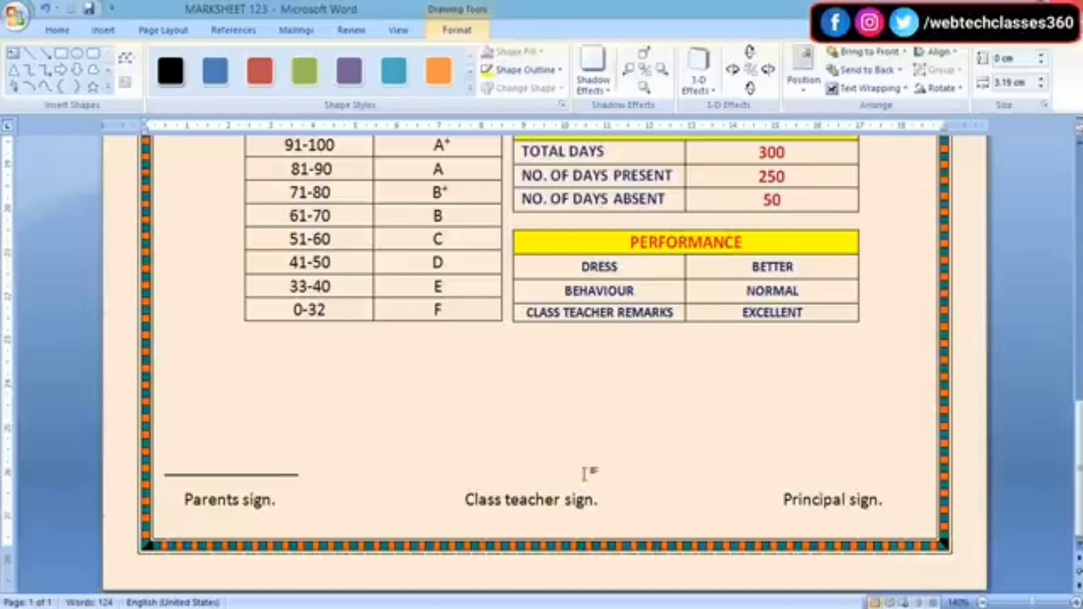
{"action": "left_click", "coordinate": [597, 425]}
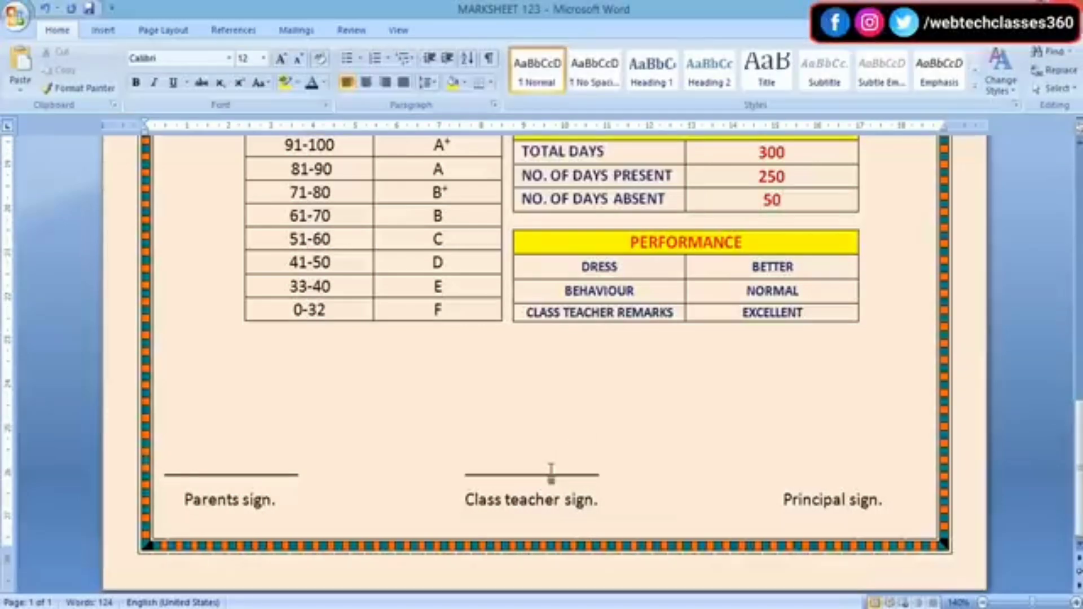
{"action": "left_click", "coordinate": [487, 476]}
{"action": "mouse_move", "coordinate": [488, 479]}
{"action": "left_mouse_down"}
{"action": "mouse_move", "coordinate": [832, 477]}
{"action": "mouse_move", "coordinate": [787, 474]}
{"action": "left_mouse_up"}
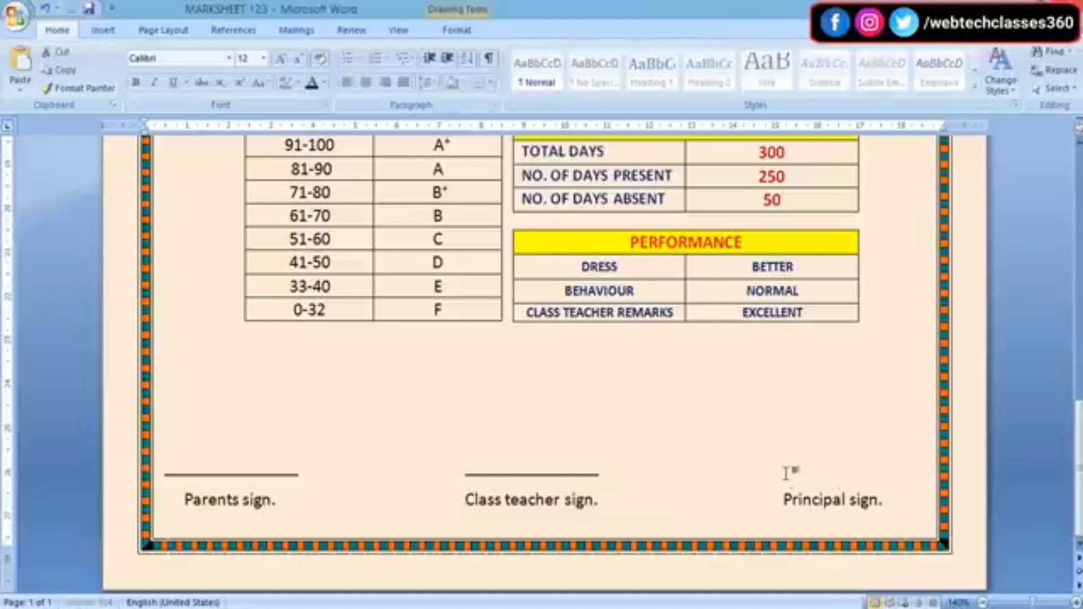
{"action": "left_click", "coordinate": [789, 441]}
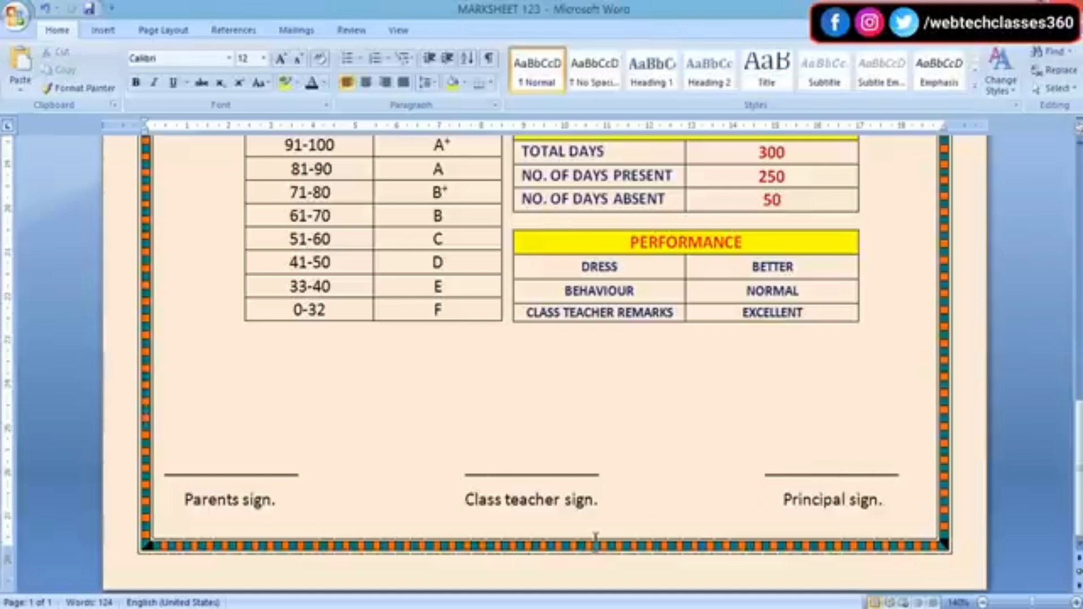
- Capitalise the word "teacher" in the middle signature label so that it reads "Class Teacher sign."
{"action": "left_click", "coordinate": [510, 499]}
{"action": "key", "text": "BackSpace"}
{"action": "type", "text": "T"}
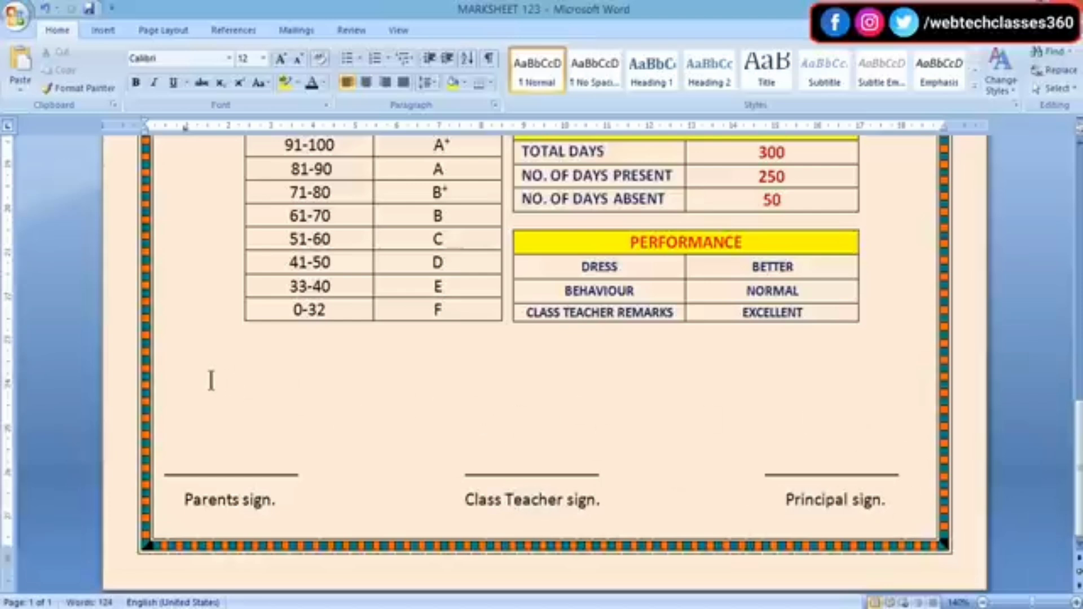
- Enter "Date : 11-08-2022" at the page's left margin, between the grading table and the signature lines
{"action": "left_click", "coordinate": [192, 378]}
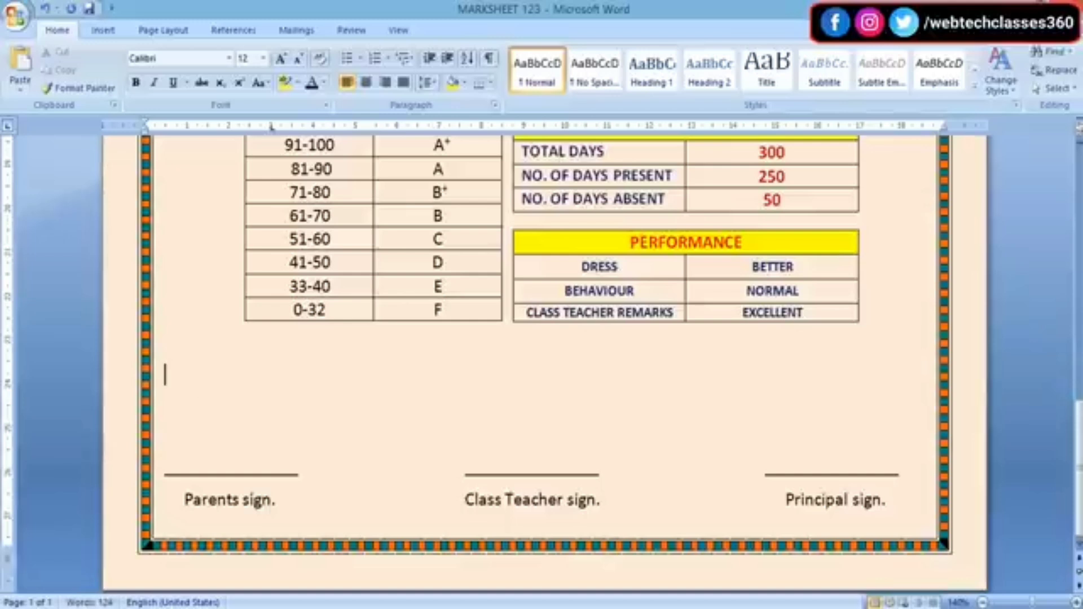
{"action": "type", "text": "Date"}
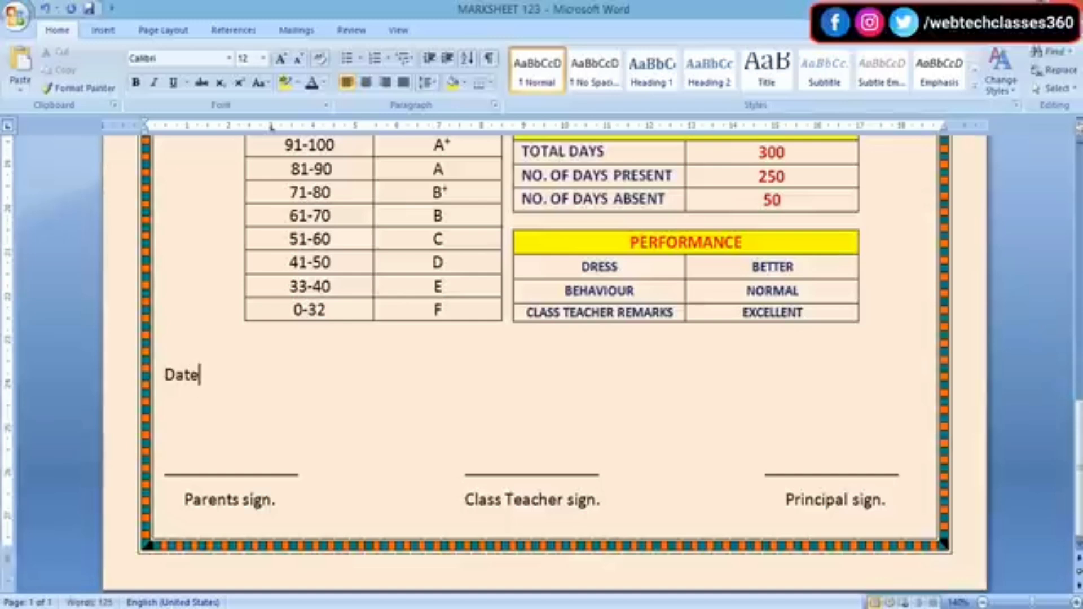
{"action": "type", "text": " :"}
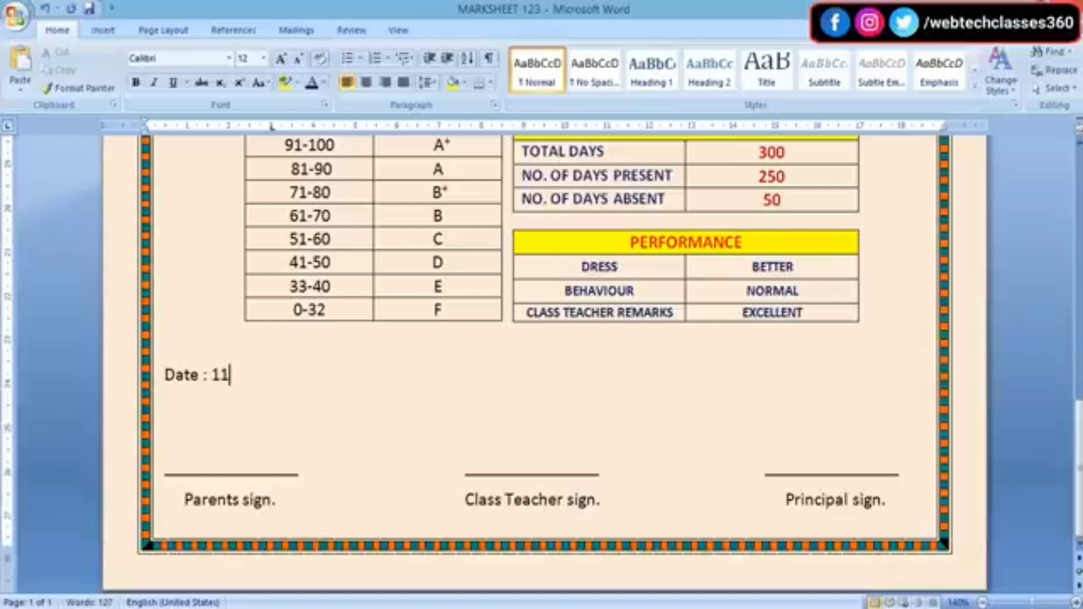
{"action": "type", "text": "11-0"}
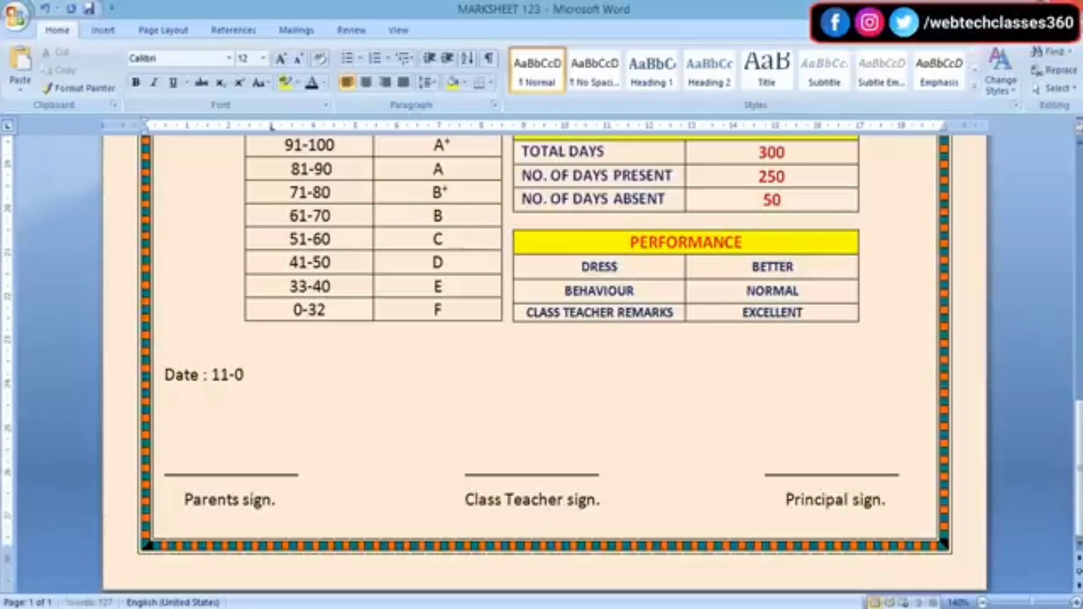
{"action": "type", "text": "8-2022"}
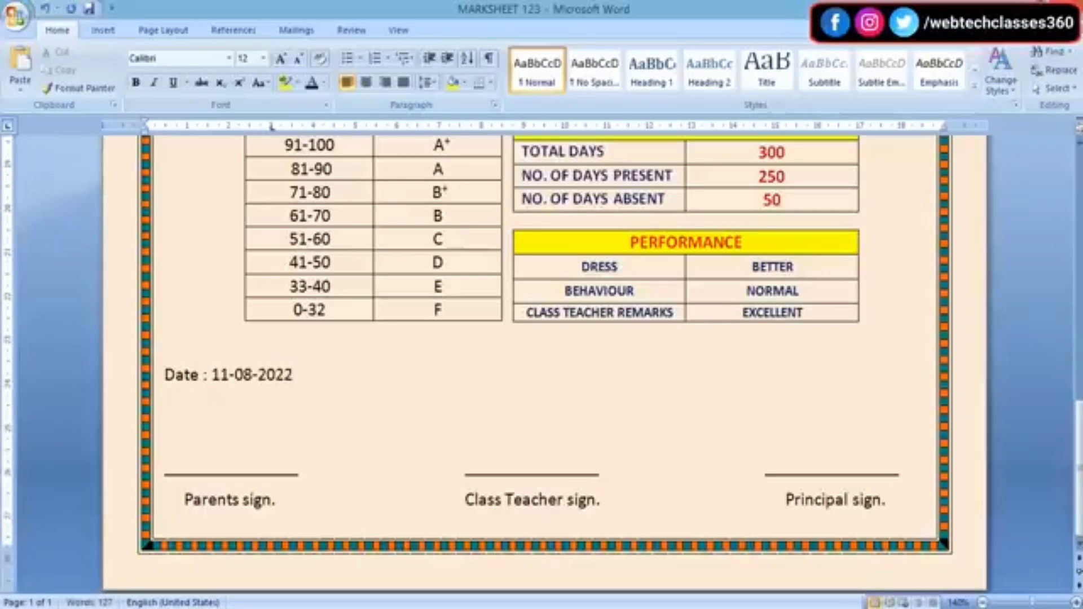
- Shift the date text slightly inward from the margin with leading space, about in line with the start of the first signature line
{"action": "left_click", "coordinate": [162, 375]}
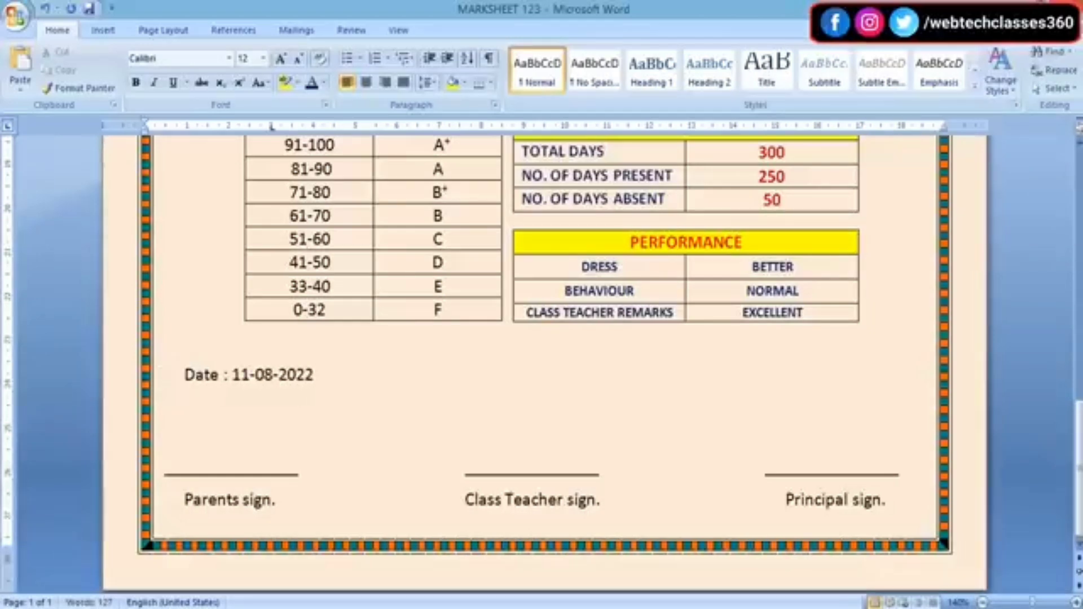
{"action": "key", "text": "BackSpace"}
{"action": "key", "text": "BackSpace"}
{"action": "key", "text": "BackSpace"}
{"action": "key", "text": "BackSpace"}
{"action": "key", "text": "BackSpace"}
{"action": "key", "text": "BackSpace"}
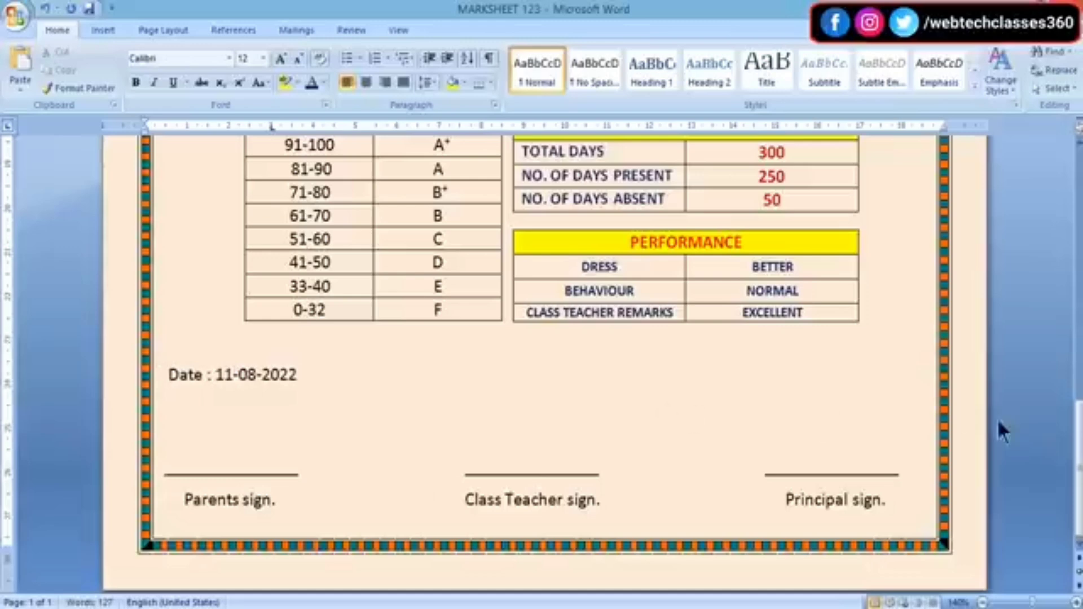
- Review the whole marksheet from the student details to the signature line, with the page zoomed out and at 100%
{"action": "left_click_drag", "start_coordinate": [1079, 467], "coordinate": [1079, 221]}
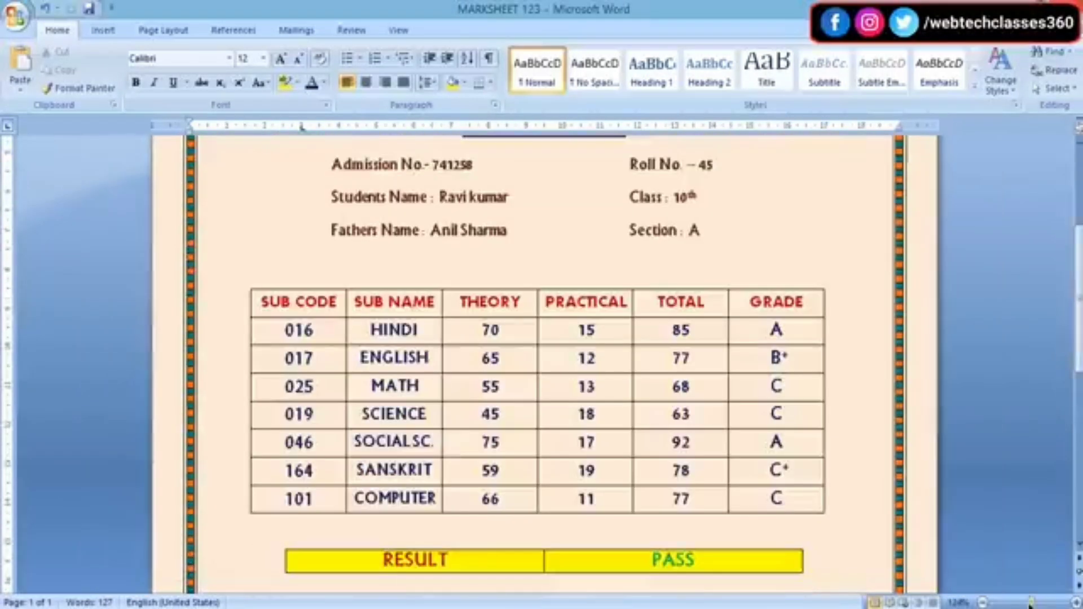
{"action": "left_click_drag", "start_coordinate": [1029, 604], "coordinate": [1008, 605]}
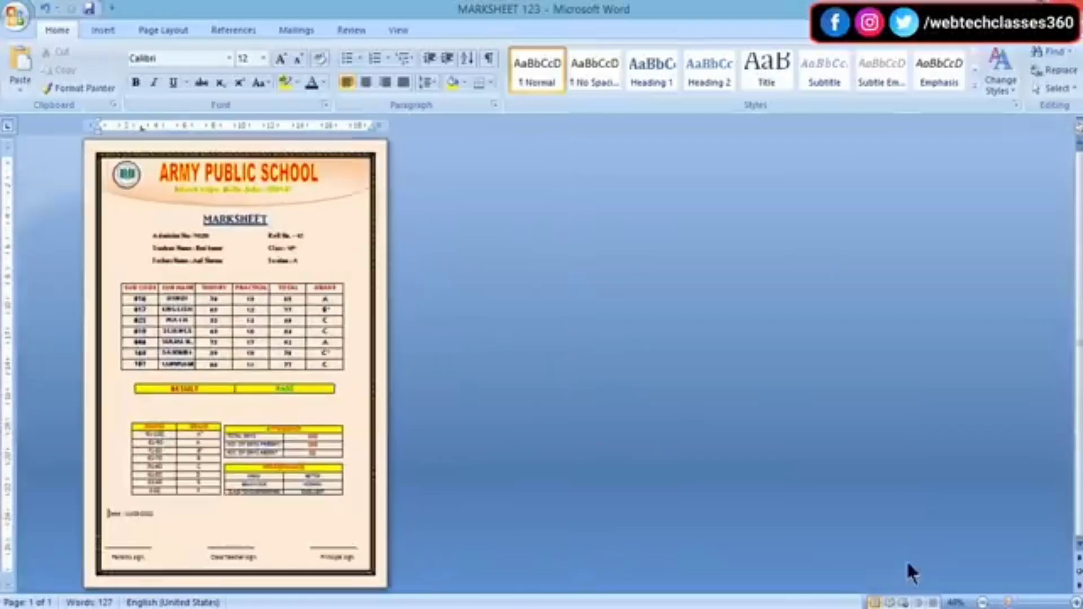
{"action": "left_click", "coordinate": [1076, 603]}
{"action": "left_click", "coordinate": [1076, 603]}
{"action": "left_click", "coordinate": [1076, 603]}
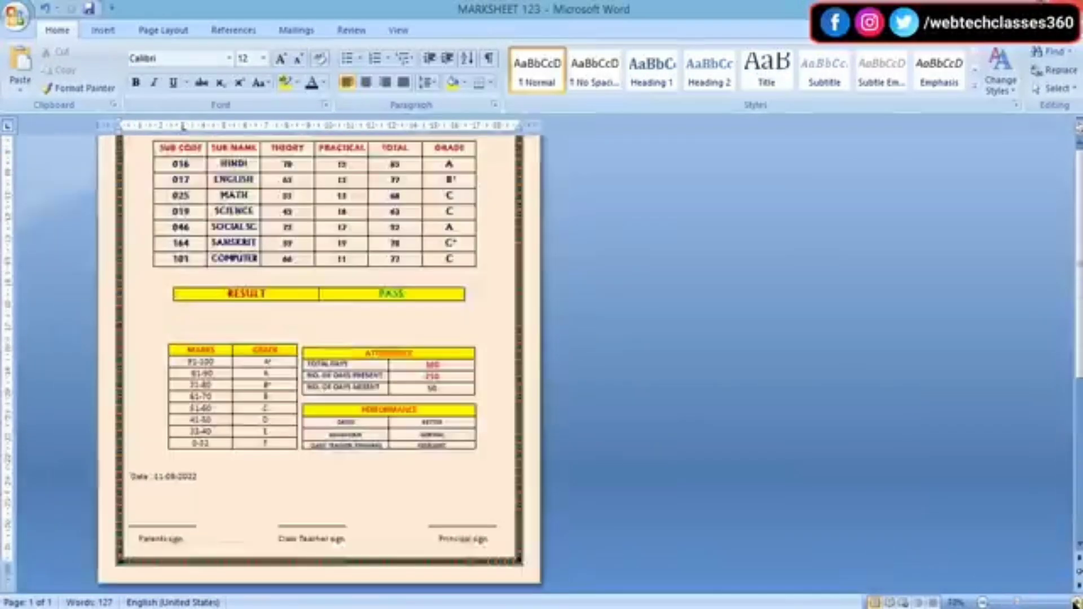
{"action": "left_click", "coordinate": [1076, 603]}
{"action": "left_click", "coordinate": [1076, 603]}
{"action": "left_click", "coordinate": [1076, 603]}
{"action": "mouse_move", "coordinate": [1080, 437]}
{"action": "left_mouse_down"}
{"action": "mouse_move", "coordinate": [1079, 232]}
{"action": "mouse_move", "coordinate": [1079, 437]}
{"action": "left_mouse_up"}
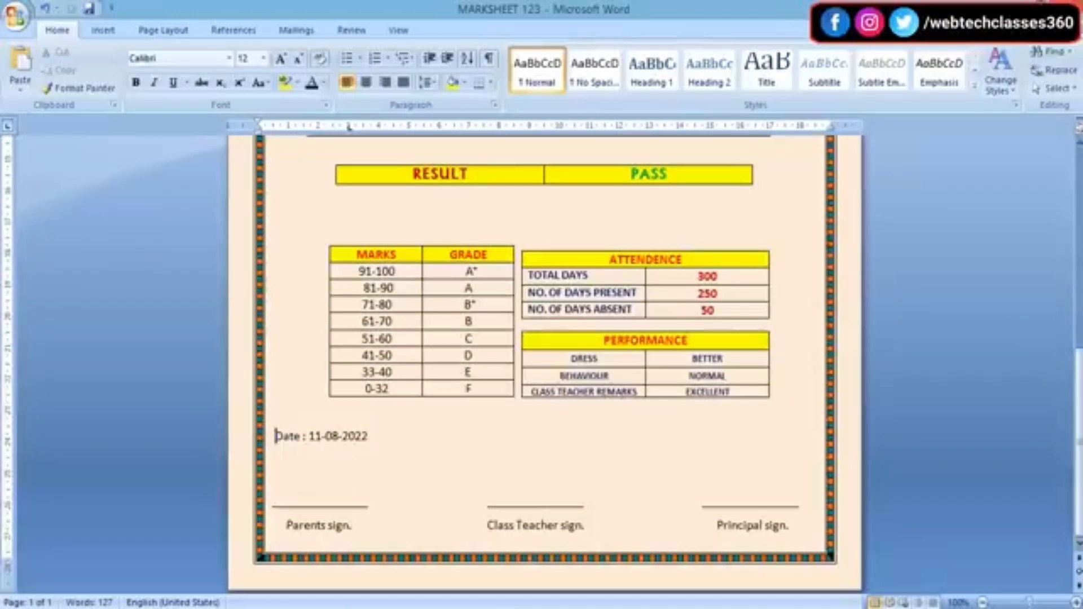